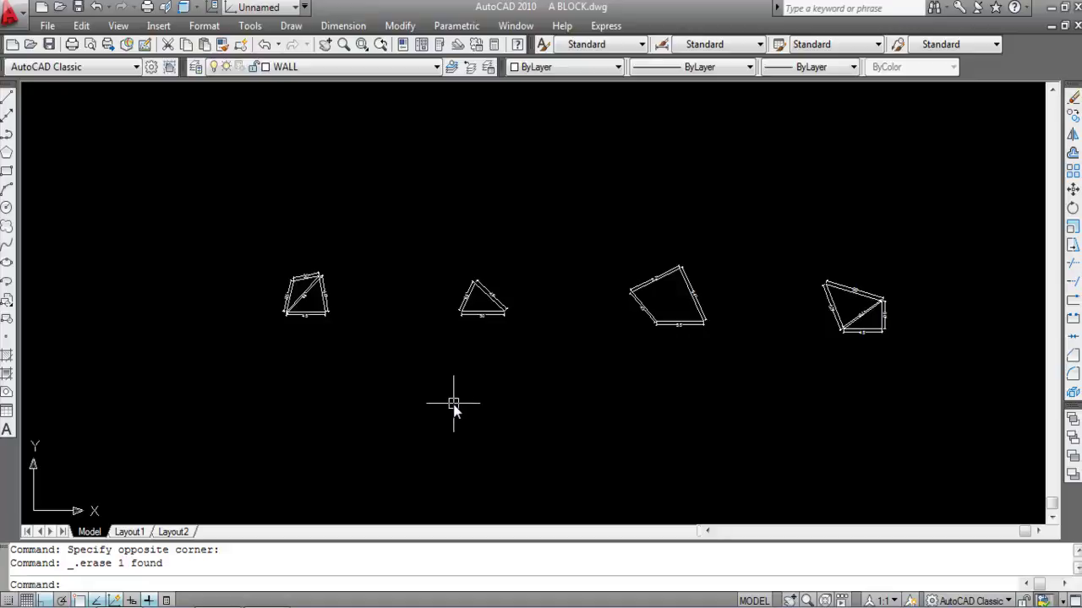
Draw a 45' horizontal line in the empty space below and between the dimensioned quadrilateral and triangle
{"action": "scroll", "coordinate": [374, 350], "scroll_direction": "up", "scroll_amount": 5}
{"action": "scroll", "coordinate": [196, 241], "scroll_direction": "up", "scroll_amount": 3}
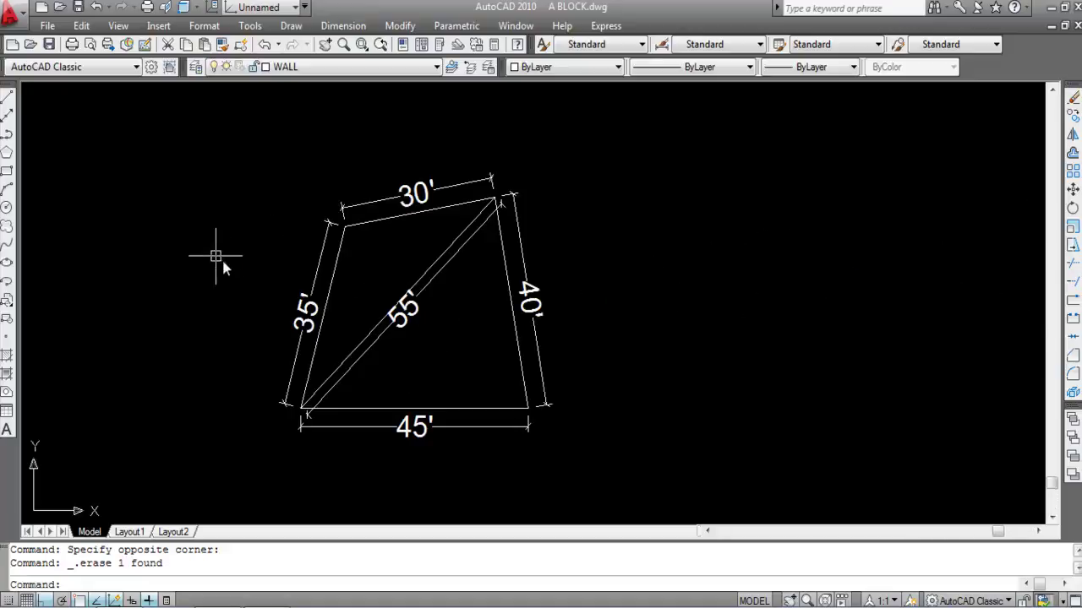
{"action": "scroll", "coordinate": [242, 278], "scroll_direction": "down", "scroll_amount": 4}
{"action": "scroll", "coordinate": [279, 363], "scroll_direction": "up", "scroll_amount": 2}
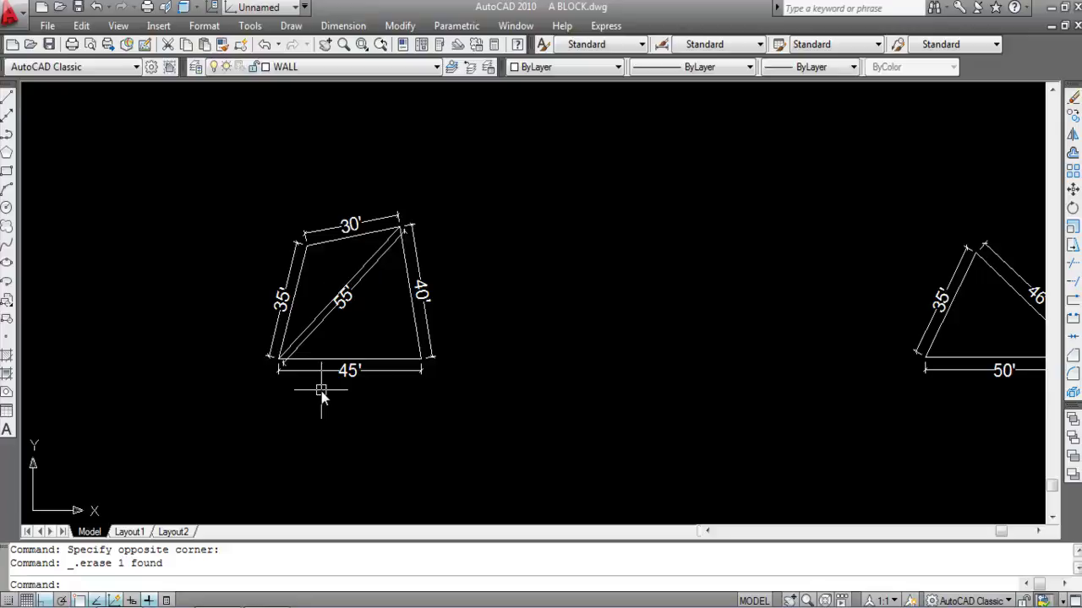
{"action": "type", "text": "L"}
{"action": "key", "text": "Return"}
{"action": "scroll", "coordinate": [266, 325], "scroll_direction": "down", "scroll_amount": 2}
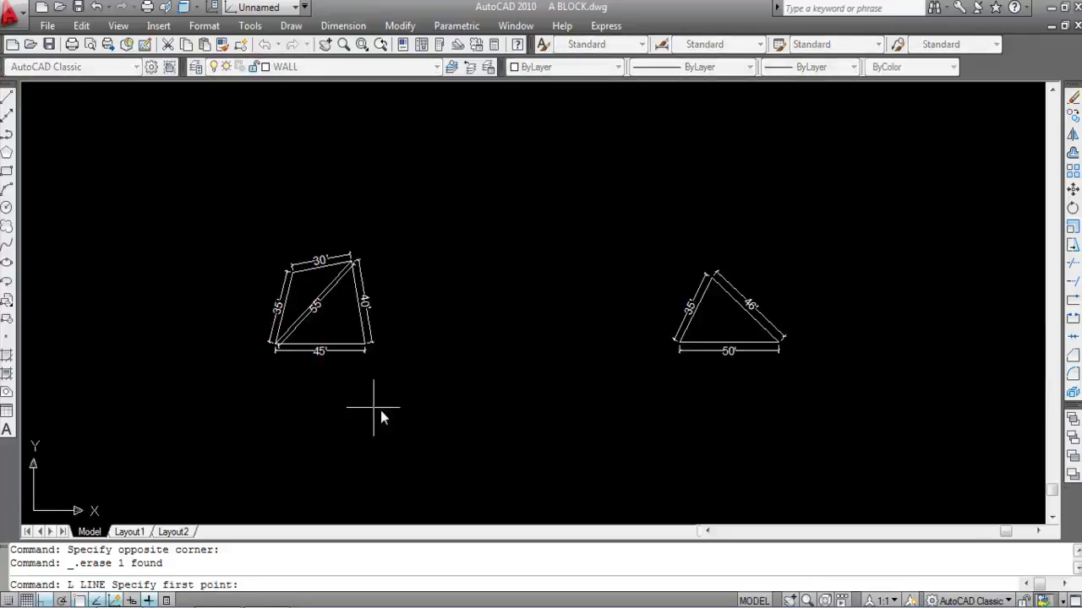
{"action": "left_click", "coordinate": [423, 403]}
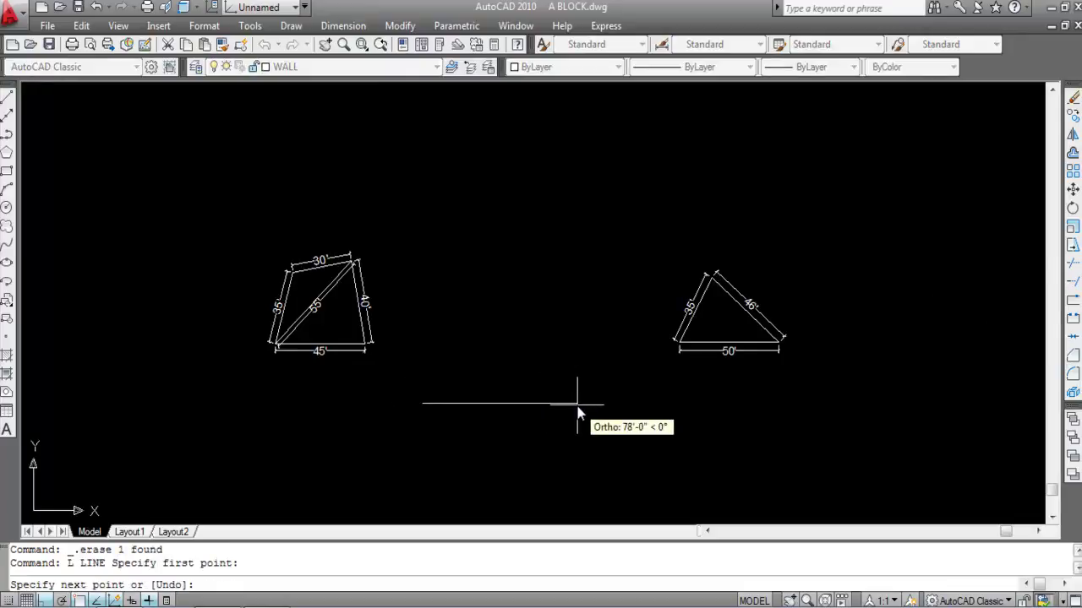
{"action": "type", "text": "45'"}
{"action": "key", "text": "Return"}
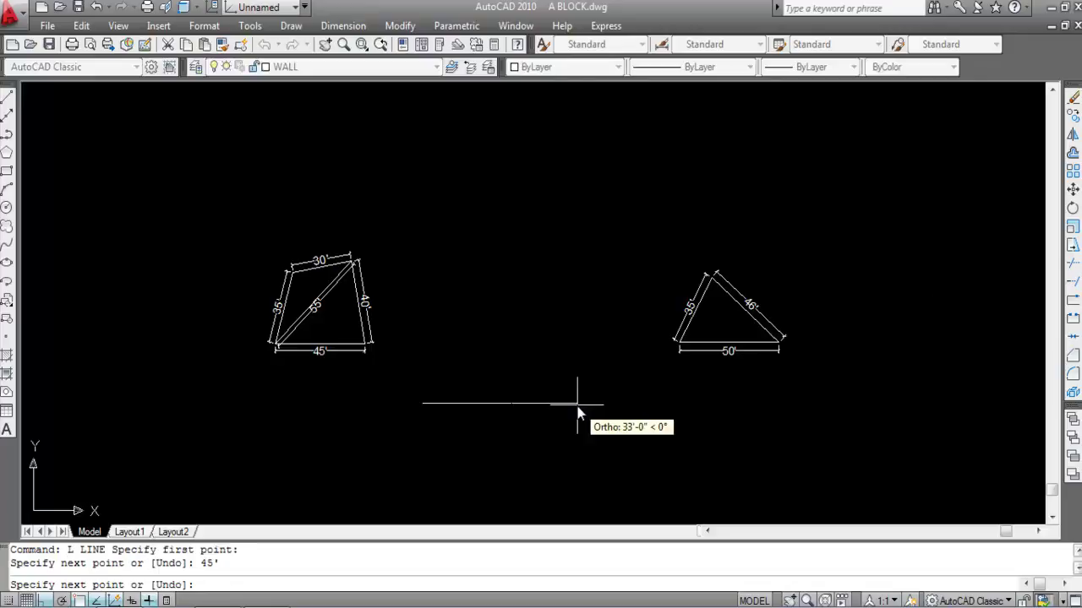
{"action": "key", "text": "Return"}
Draw a circle with a 40' radius centred on the right endpoint of the new horizontal line
{"action": "scroll", "coordinate": [478, 423], "scroll_direction": "up", "scroll_amount": 2}
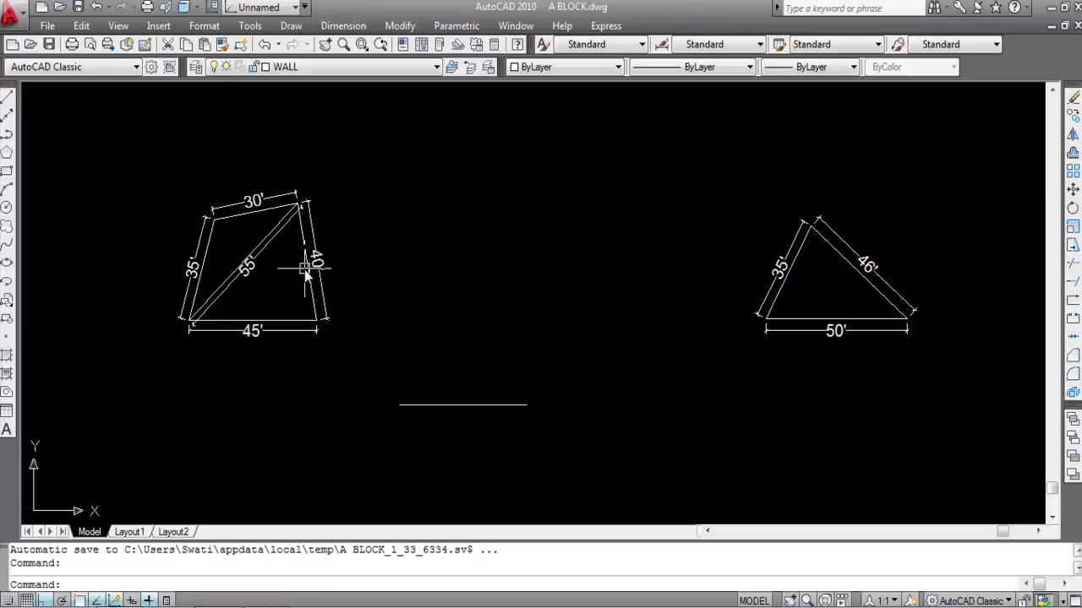
{"action": "mouse_move", "coordinate": [305, 274]}
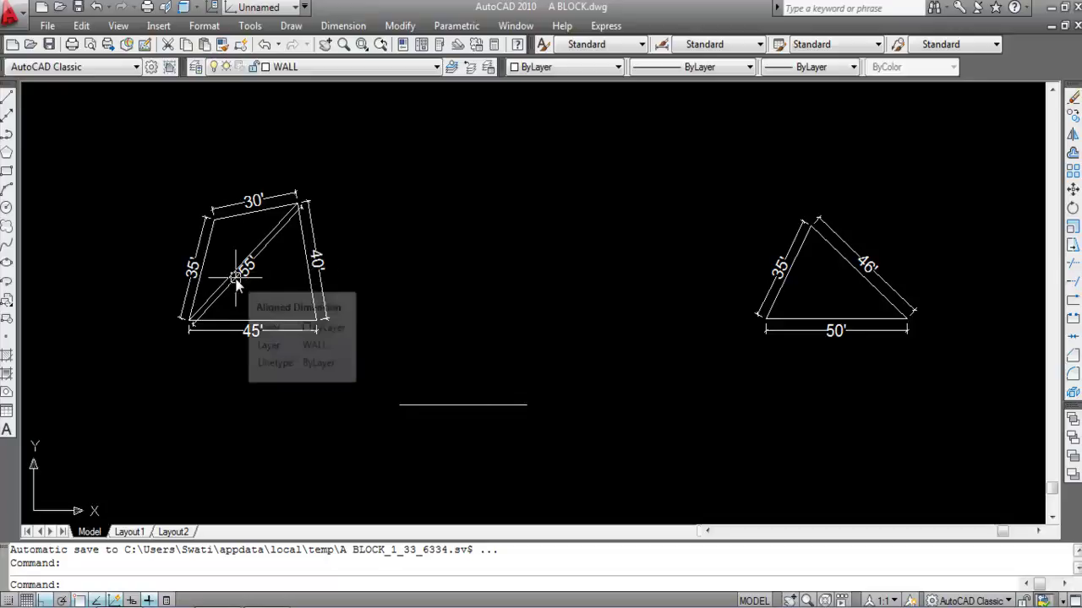
{"action": "scroll", "coordinate": [296, 205], "scroll_direction": "up", "scroll_amount": 3}
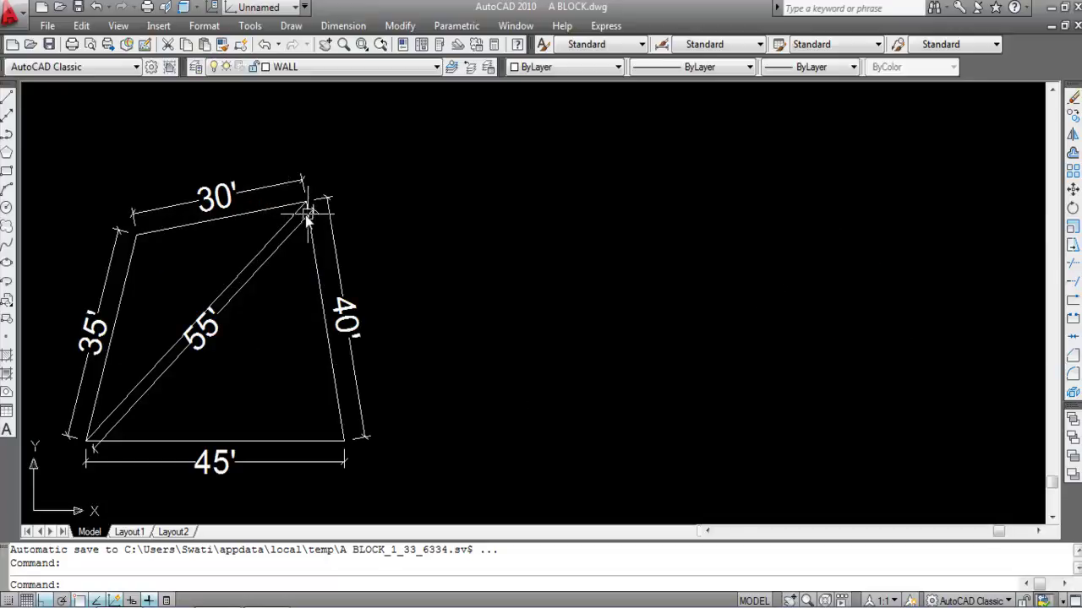
{"action": "scroll", "coordinate": [314, 209], "scroll_direction": "down", "scroll_amount": 1}
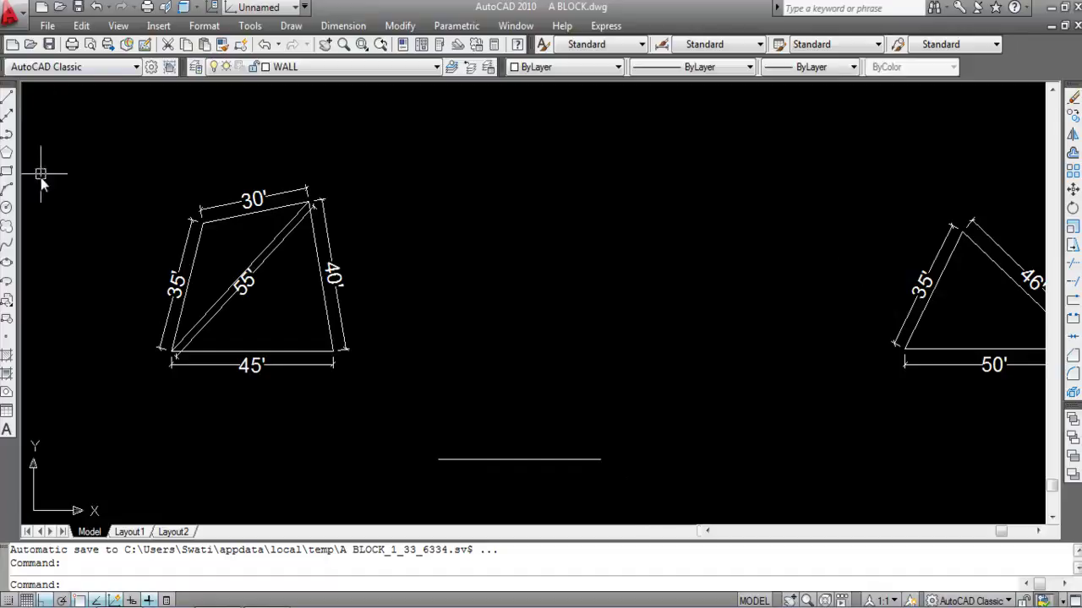
{"action": "left_click", "coordinate": [7, 208]}
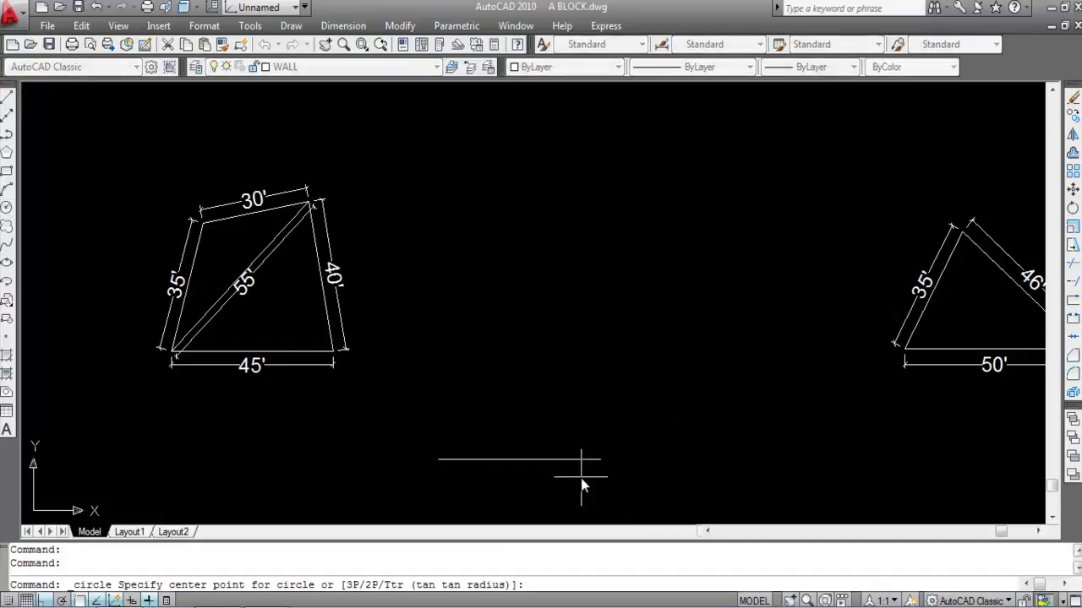
{"action": "left_click", "coordinate": [600, 460]}
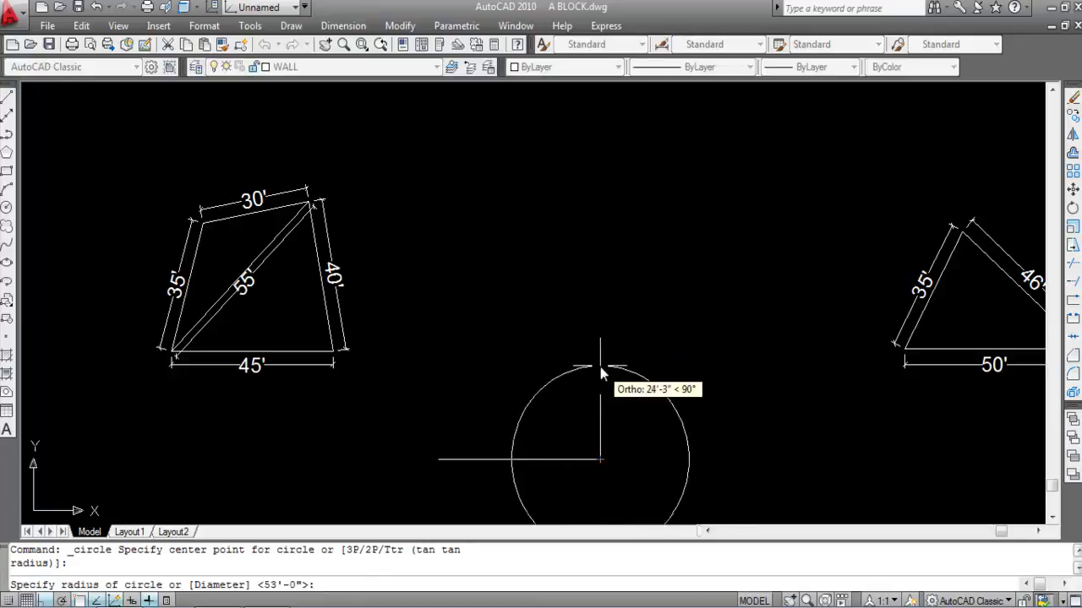
{"action": "scroll", "coordinate": [647, 427], "scroll_direction": "down", "scroll_amount": 4}
{"action": "scroll", "coordinate": [645, 425], "scroll_direction": "up", "scroll_amount": 3}
{"action": "type", "text": "40"}
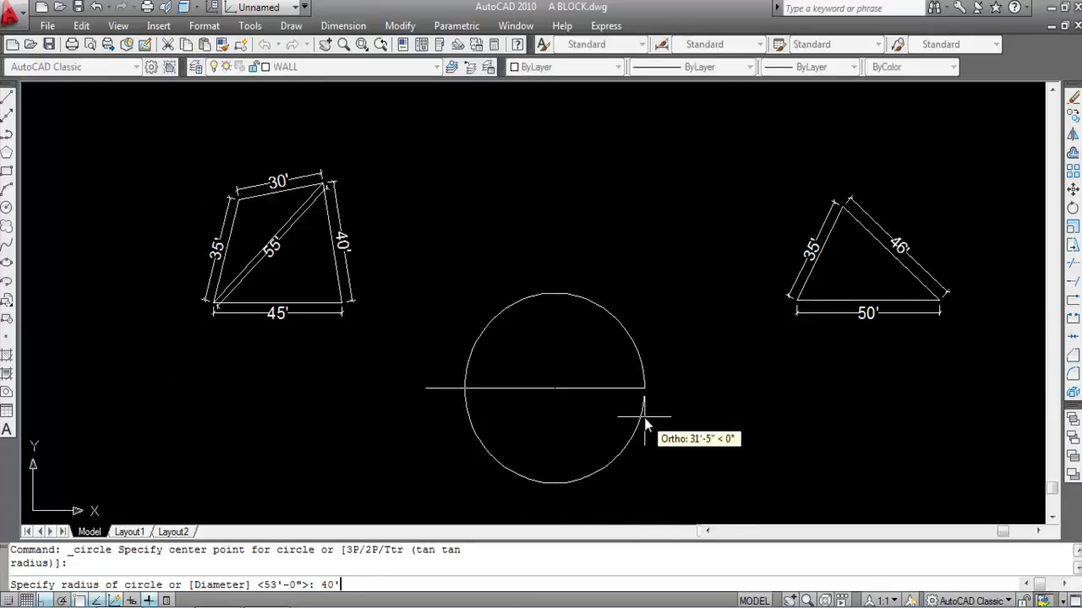
{"action": "type", "text": "'"}
{"action": "key", "text": "Return"}
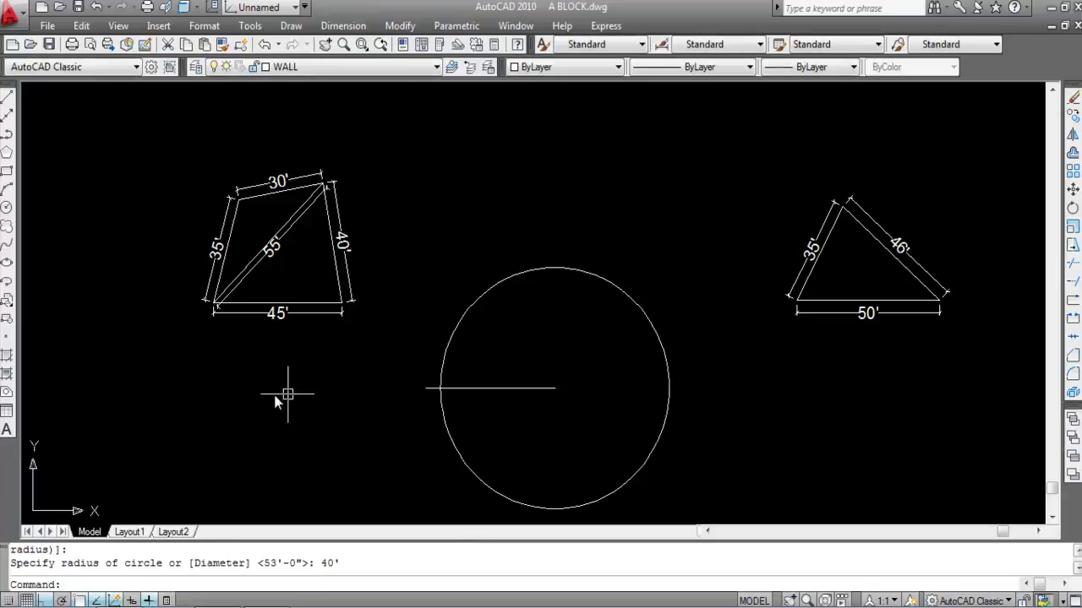
Draw a circle with a 55' radius centred on the left endpoint of the horizontal line
{"action": "key", "text": "Return"}
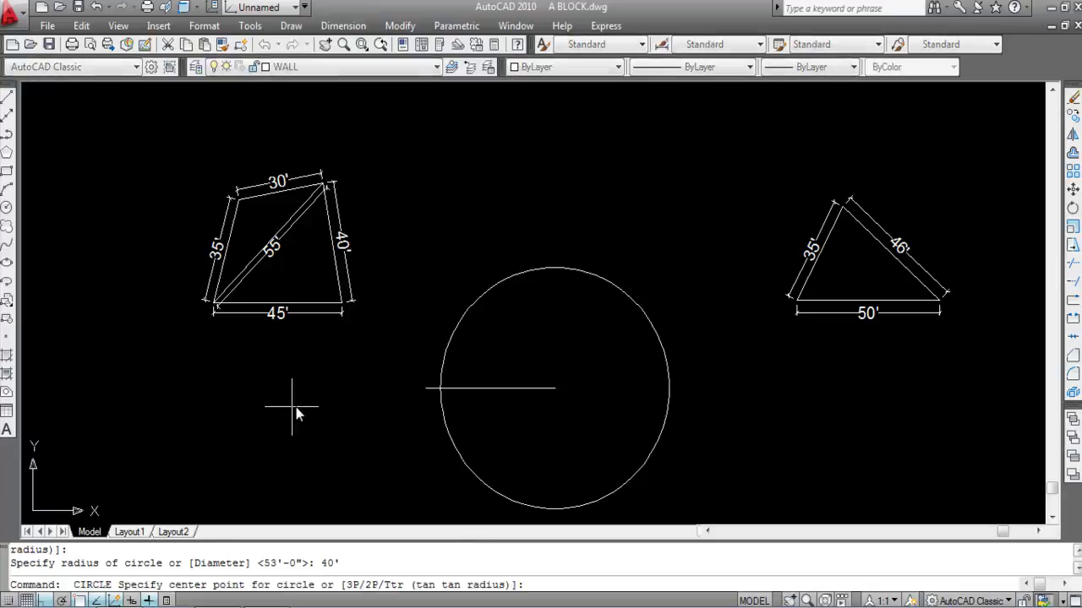
{"action": "left_click", "coordinate": [425, 388]}
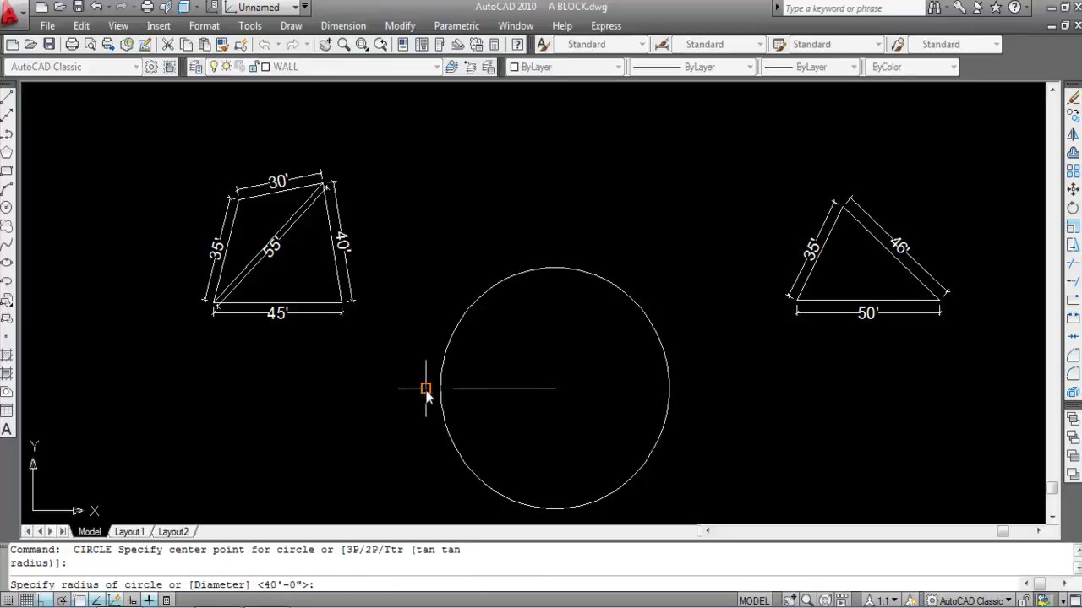
{"action": "type", "text": "55"}
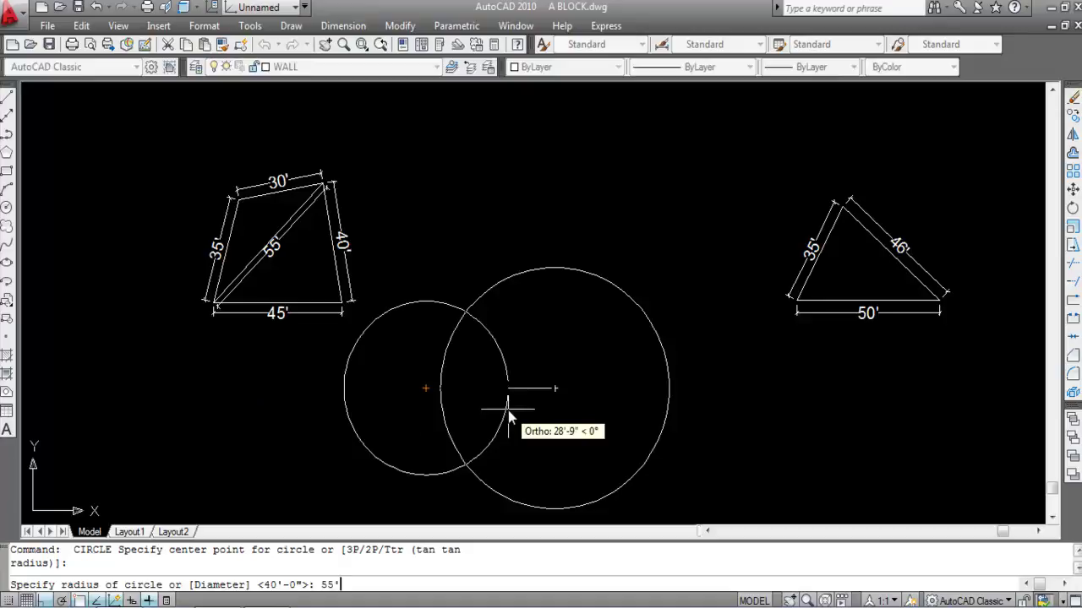
{"action": "key", "text": "Return"}
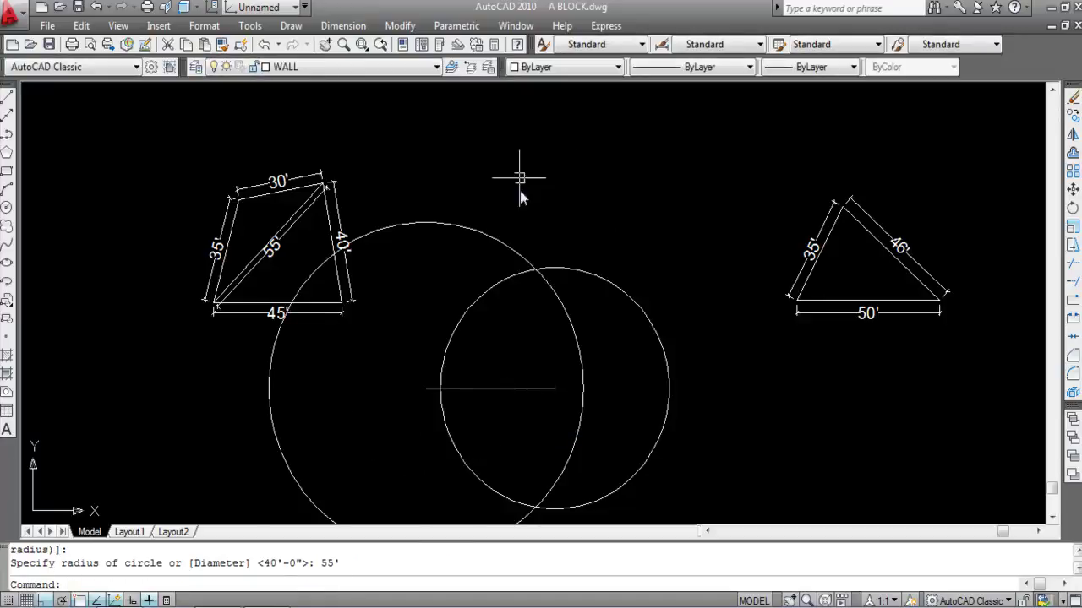
{"action": "scroll", "coordinate": [547, 309], "scroll_direction": "up", "scroll_amount": 2}
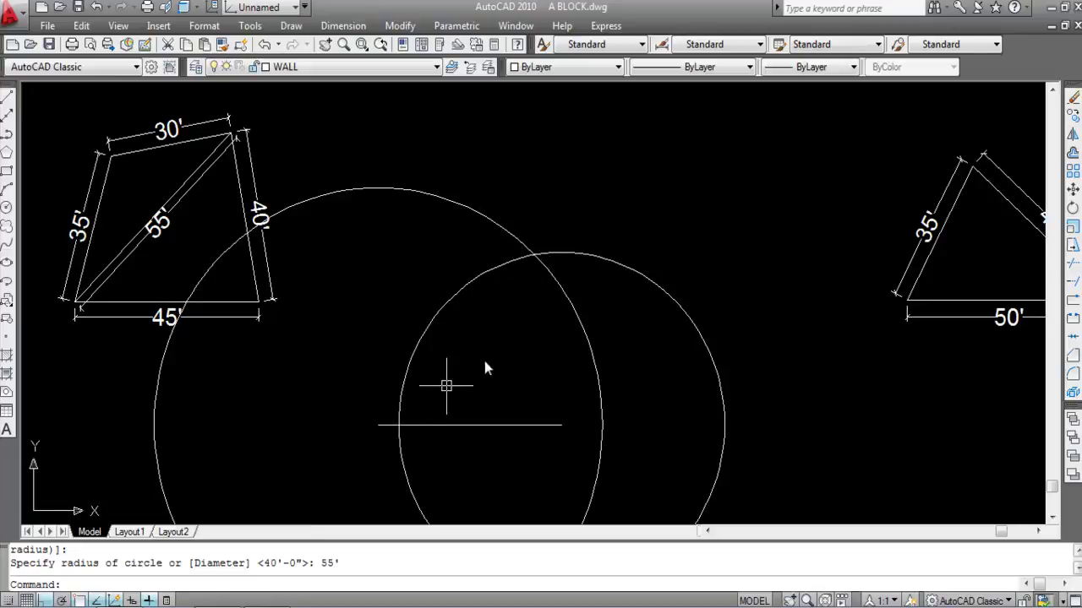
Draw a line from the circles' upper intersection to the base line's right endpoint, with Ortho turned off
{"action": "type", "text": "L"}
{"action": "key", "text": "Return"}
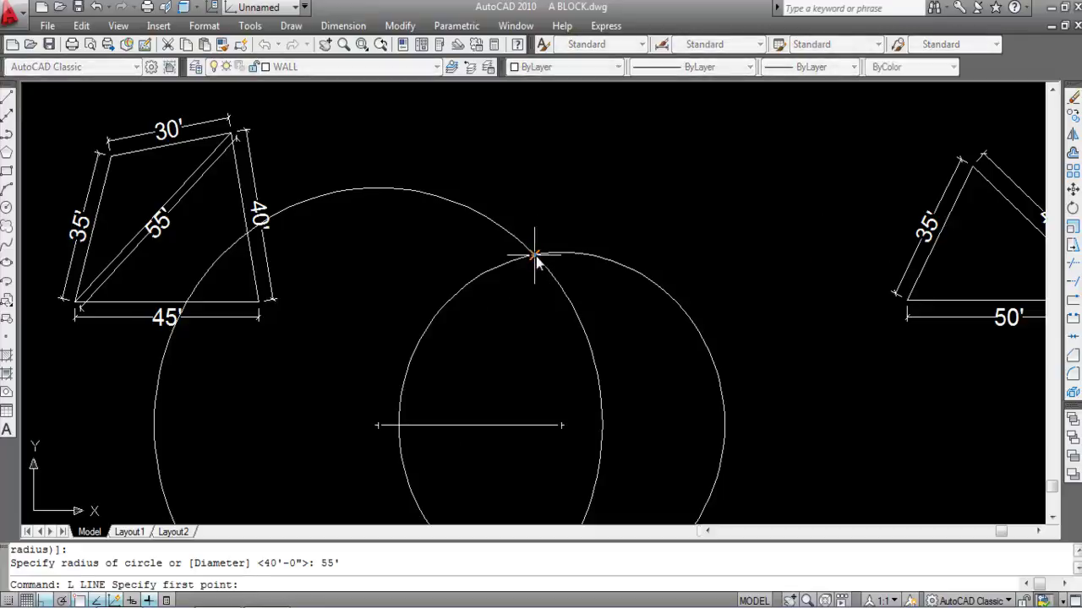
{"action": "left_click", "coordinate": [534, 255]}
{"action": "key", "text": "F8"}
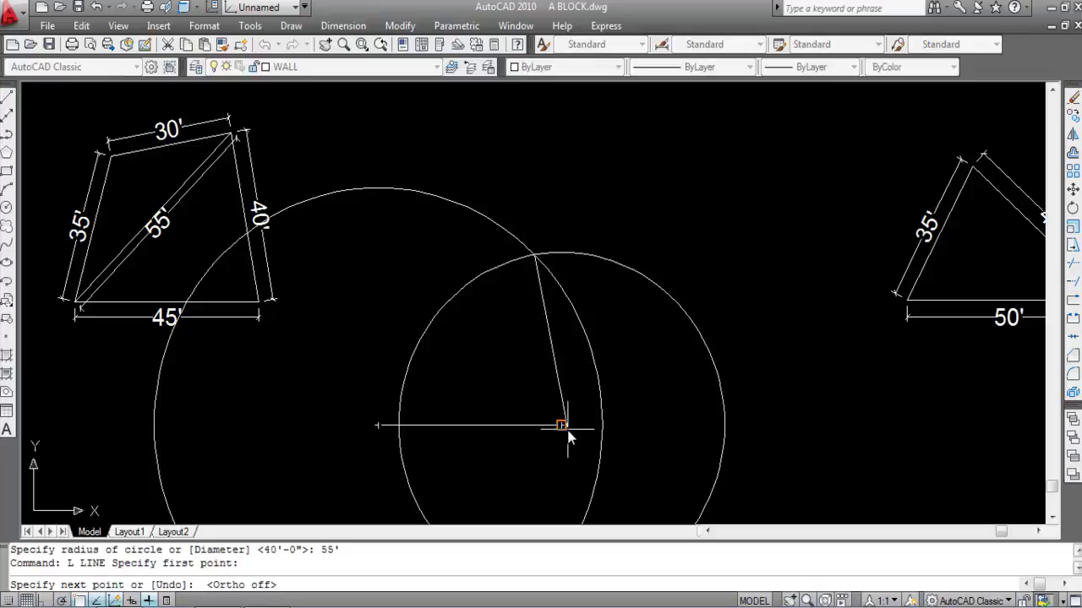
{"action": "left_click", "coordinate": [562, 425]}
{"action": "key", "text": "Escape"}
Erase both construction circles
{"action": "left_click", "coordinate": [584, 302]}
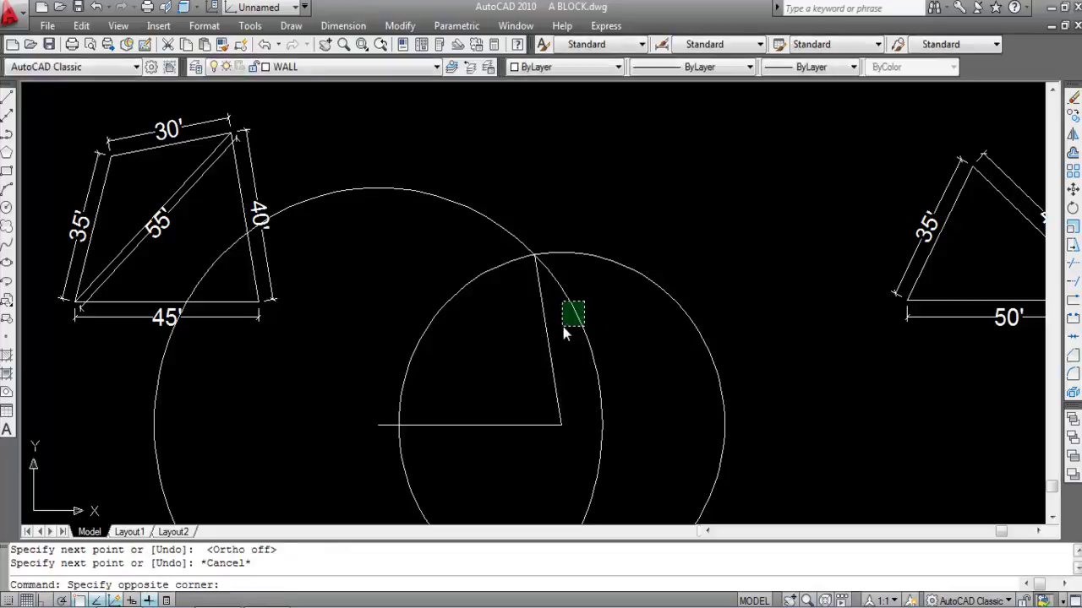
{"action": "left_click", "coordinate": [566, 332]}
{"action": "left_click", "coordinate": [622, 282]}
{"action": "left_click", "coordinate": [600, 237]}
{"action": "key", "text": "Delete"}
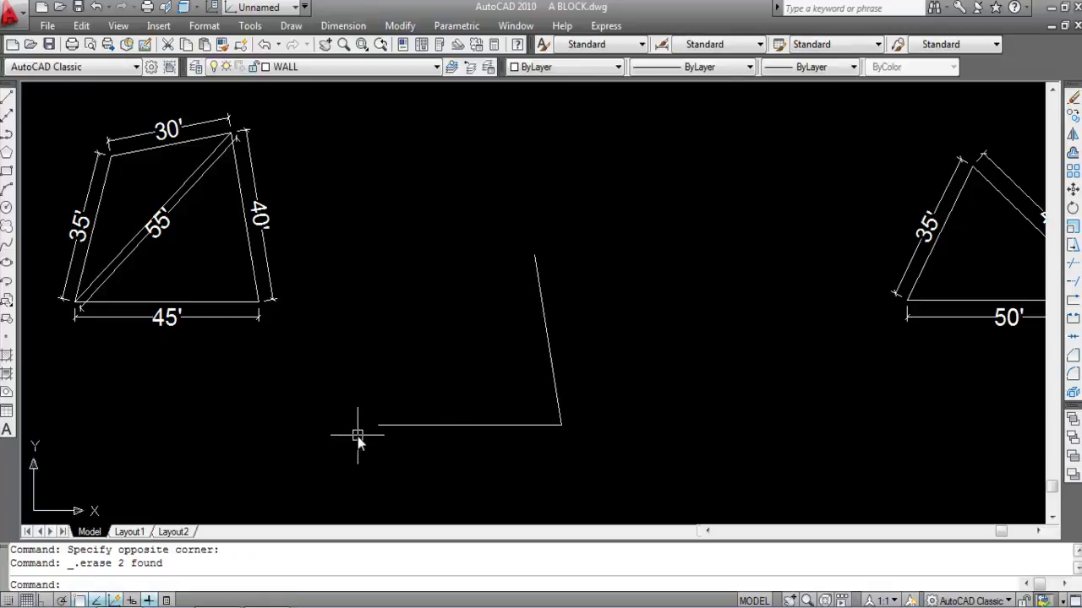
Draw the diagonal from the upper end of the sloping side to the base line's left endpoint, closing the triangle
{"action": "type", "text": "L"}
{"action": "key", "text": "Return"}
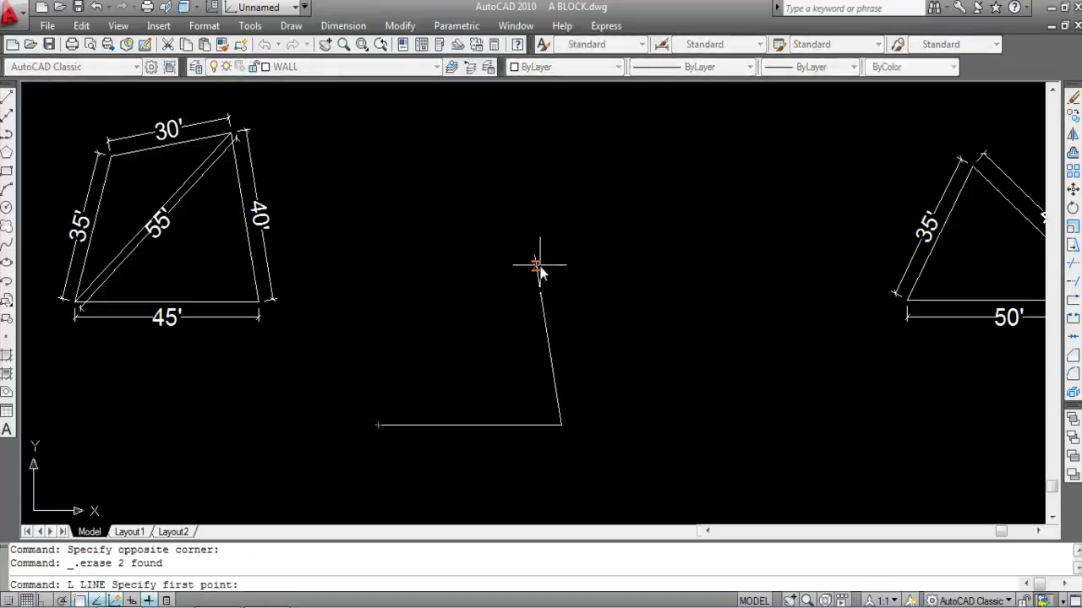
{"action": "left_click", "coordinate": [534, 255]}
{"action": "left_click", "coordinate": [378, 425]}
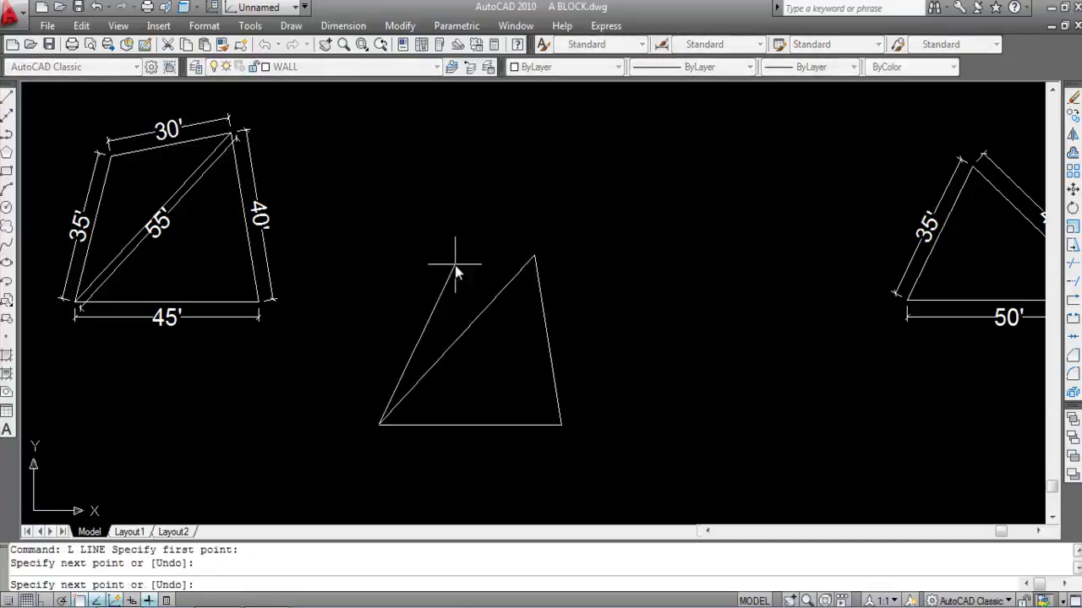
{"action": "key", "text": "Escape"}
Add an aligned dimension to the new triangle's base, placed just below it
{"action": "scroll", "coordinate": [497, 317], "scroll_direction": "down", "scroll_amount": 2}
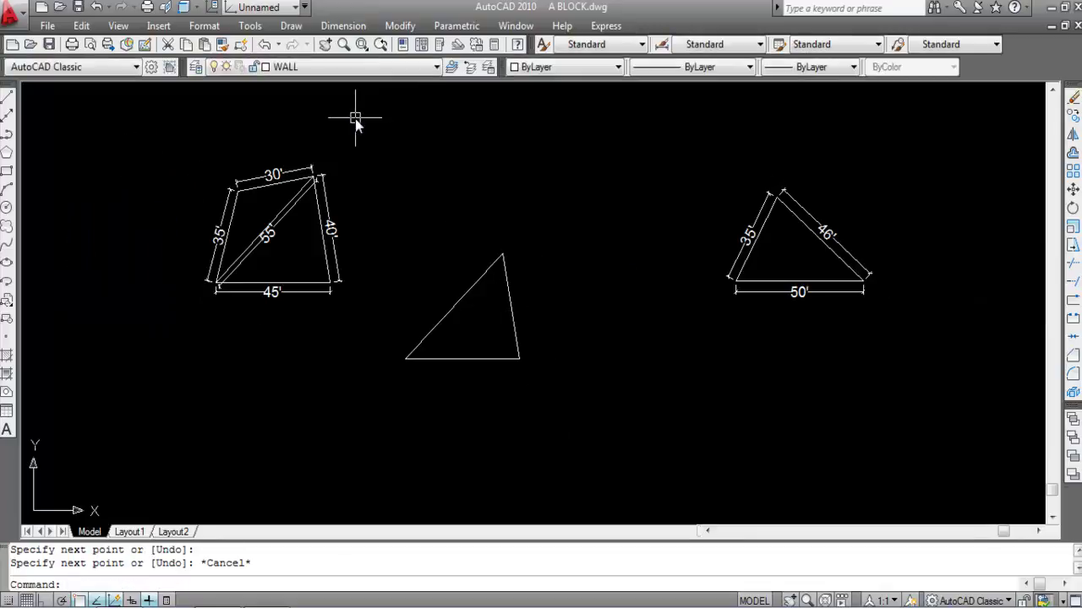
{"action": "left_click", "coordinate": [345, 26]}
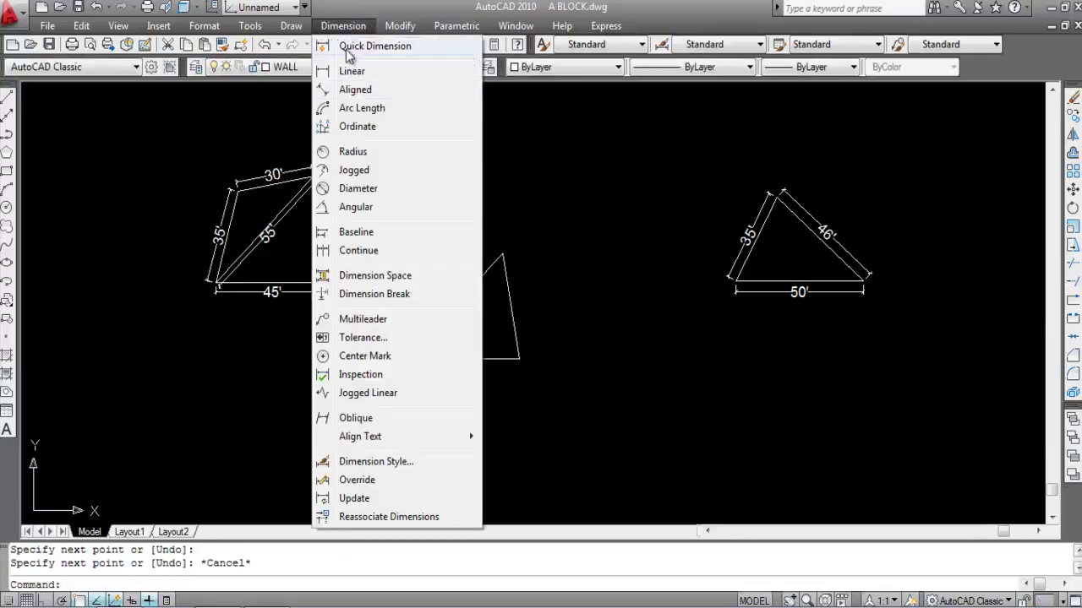
{"action": "left_click", "coordinate": [351, 92]}
{"action": "key", "text": "Return"}
{"action": "left_click", "coordinate": [492, 359]}
{"action": "scroll", "coordinate": [475, 366], "scroll_direction": "up", "scroll_amount": 3}
{"action": "left_click", "coordinate": [495, 366]}
Add aligned dimensions to the triangle's right side and its diagonal
{"action": "key", "text": "Return"}
{"action": "key", "text": "Return"}
{"action": "left_click", "coordinate": [551, 239]}
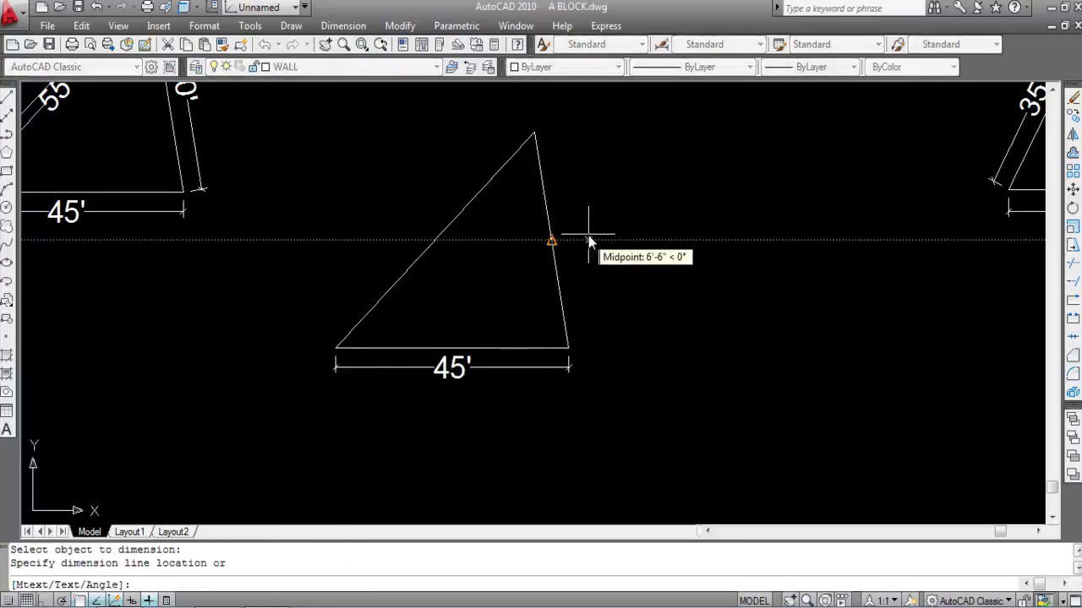
{"action": "left_click", "coordinate": [578, 249]}
{"action": "key", "text": "Return"}
{"action": "key", "text": "Return"}
{"action": "left_click", "coordinate": [458, 216]}
{"action": "left_click", "coordinate": [475, 239]}
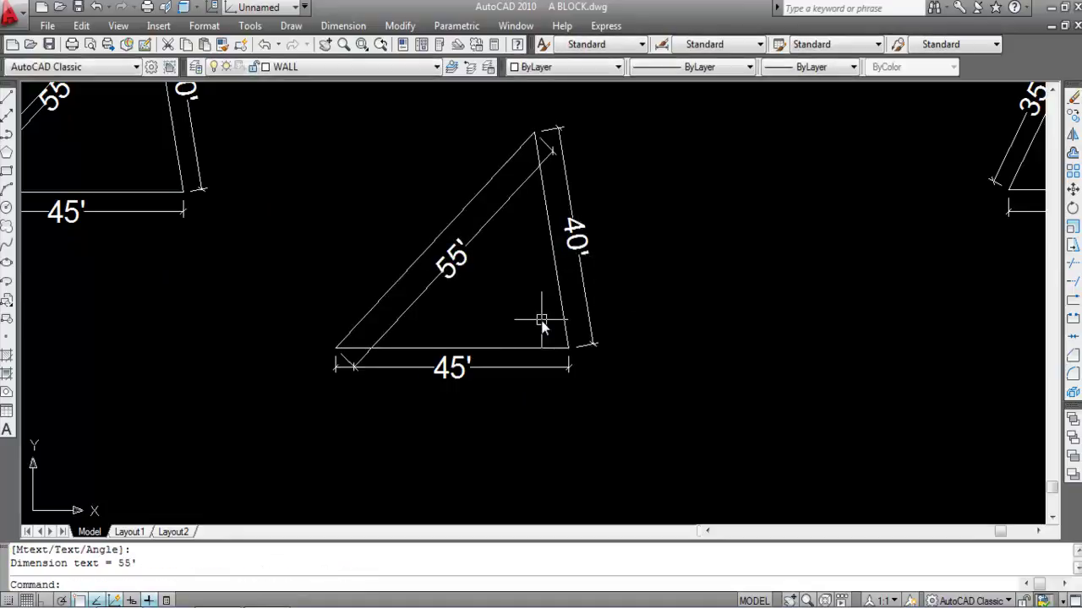
Draw a circle with a 30' radius centred on the new triangle's top corner
{"action": "scroll", "coordinate": [545, 319], "scroll_direction": "down", "scroll_amount": 2}
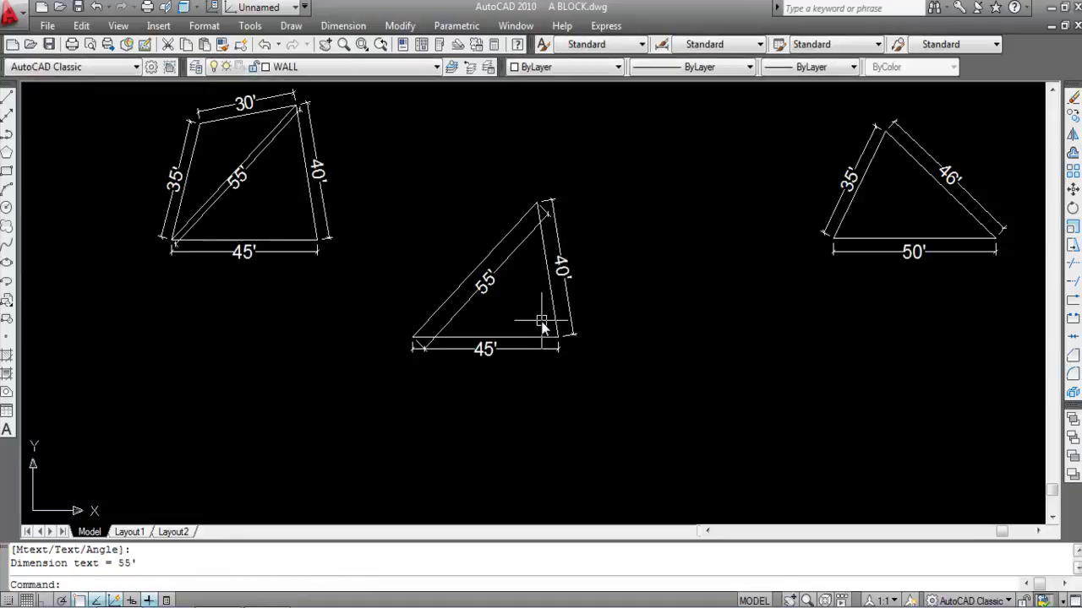
{"action": "scroll", "coordinate": [532, 334], "scroll_direction": "down", "scroll_amount": 2}
{"action": "scroll", "coordinate": [351, 181], "scroll_direction": "up", "scroll_amount": 3}
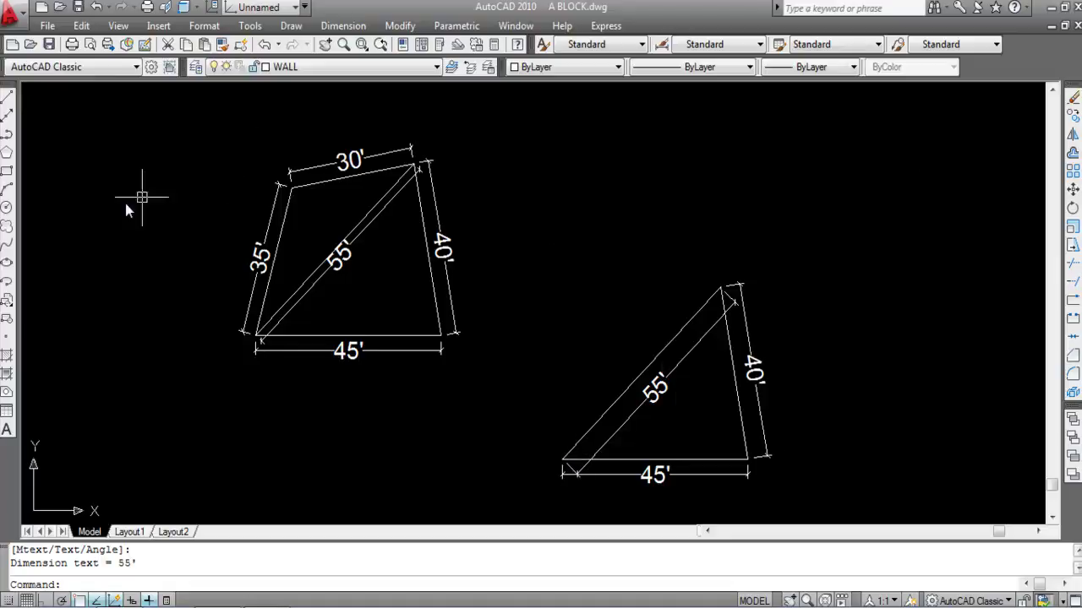
{"action": "left_click", "coordinate": [6, 207]}
{"action": "scroll", "coordinate": [747, 294], "scroll_direction": "up", "scroll_amount": 4}
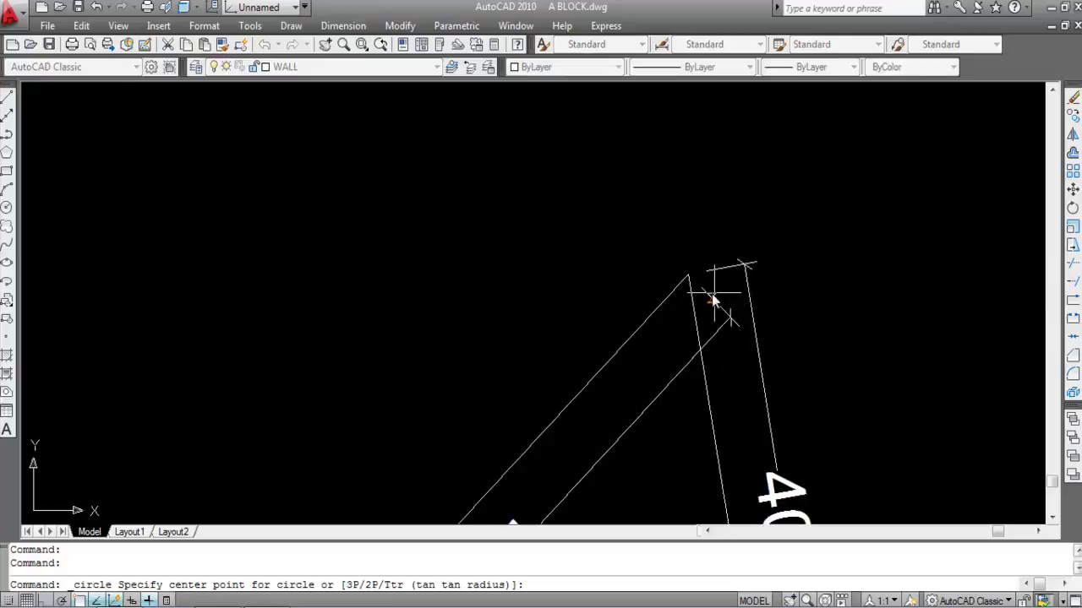
{"action": "left_click", "coordinate": [689, 279]}
{"action": "scroll", "coordinate": [689, 278], "scroll_direction": "down", "scroll_amount": 5}
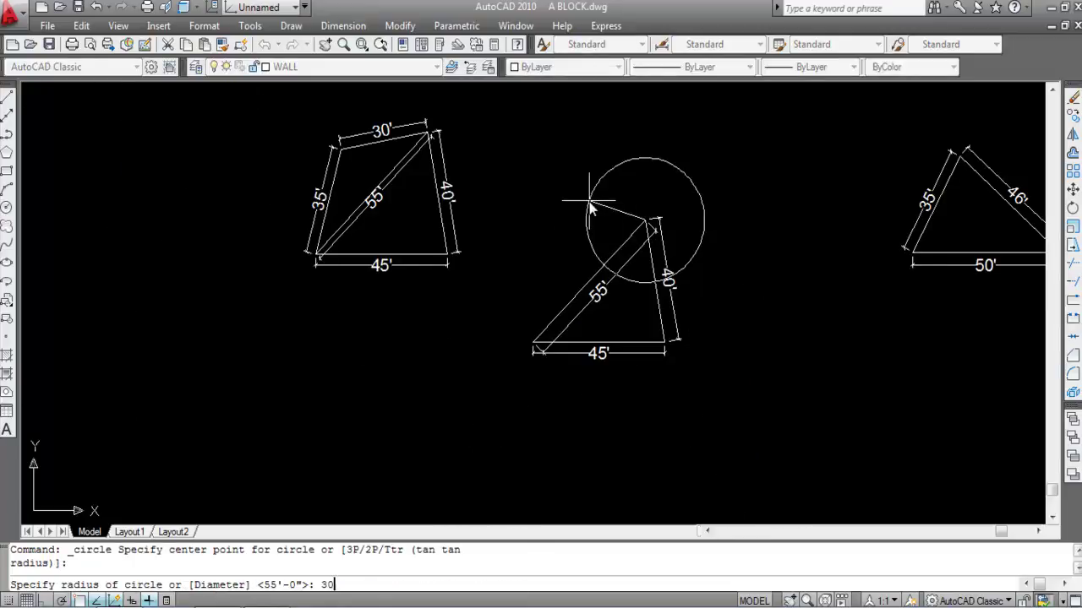
{"action": "key", "text": "Return"}
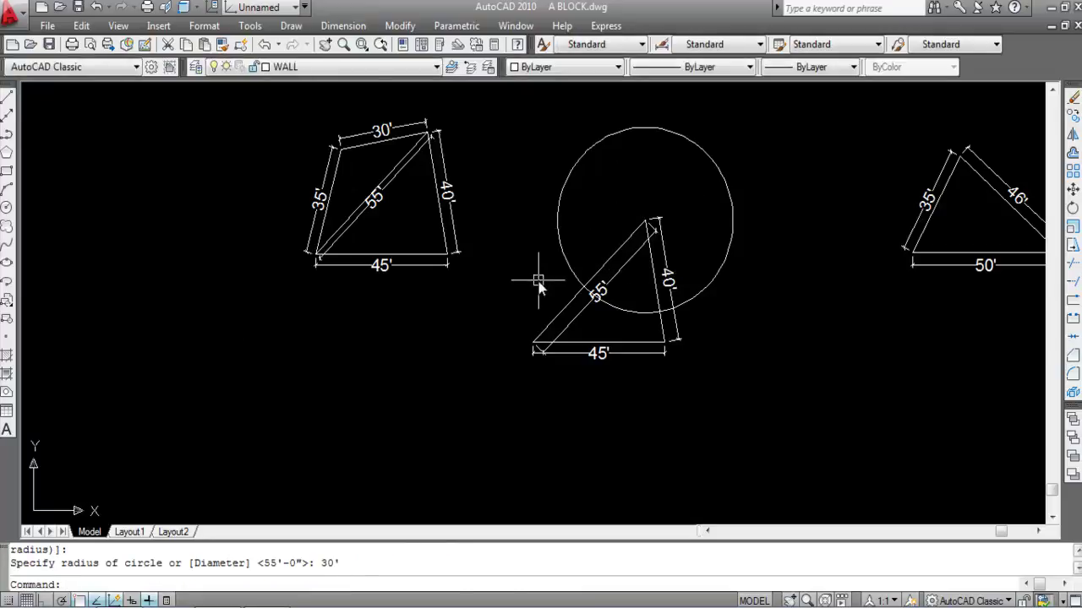
Draw a circle with a 35' radius centred on the left endpoint of the new triangle's base
{"action": "key", "text": "Return"}
{"action": "scroll", "coordinate": [545, 352], "scroll_direction": "up", "scroll_amount": 4}
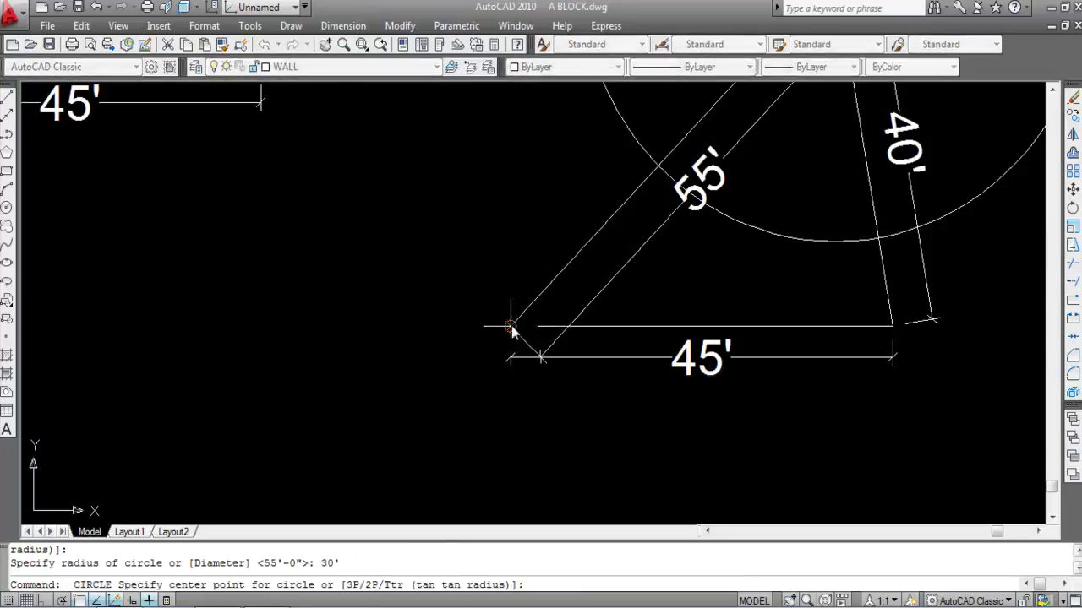
{"action": "left_click", "coordinate": [512, 328]}
{"action": "scroll", "coordinate": [511, 327], "scroll_direction": "down", "scroll_amount": 4}
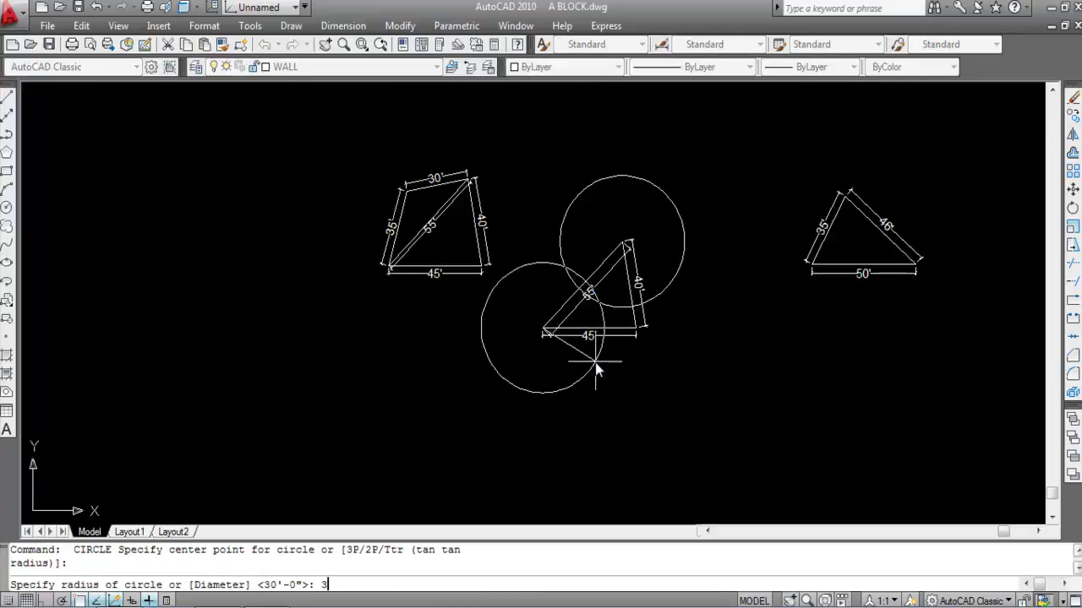
{"action": "type", "text": "35'"}
{"action": "key", "text": "Return"}
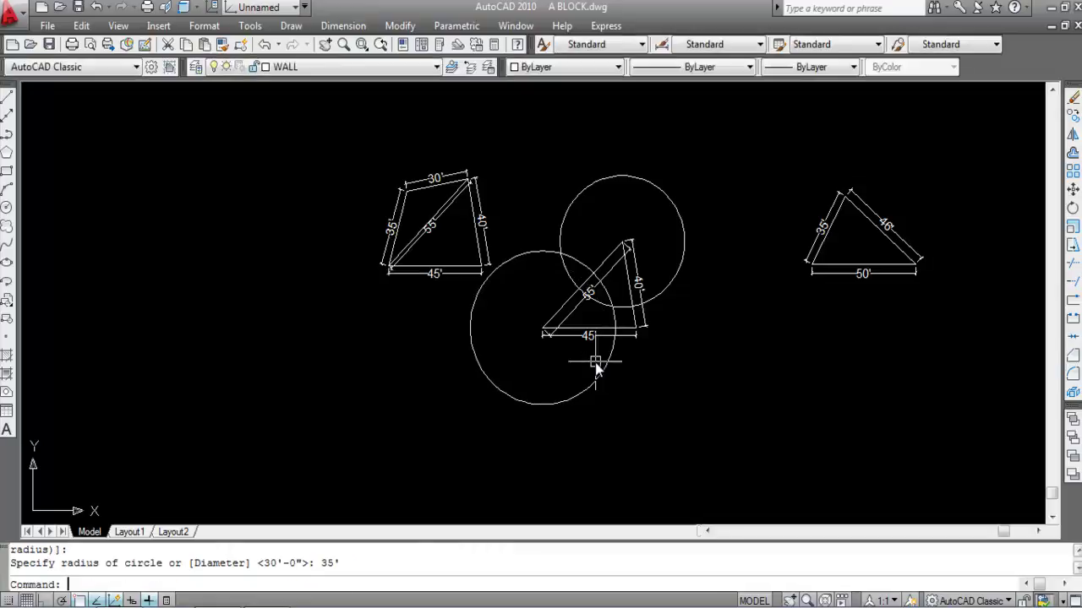
Draw a line from the circles' intersection outside the new triangle, beyond its diagonal, to the triangle's top corner
{"action": "scroll", "coordinate": [556, 245], "scroll_direction": "up", "scroll_amount": 3}
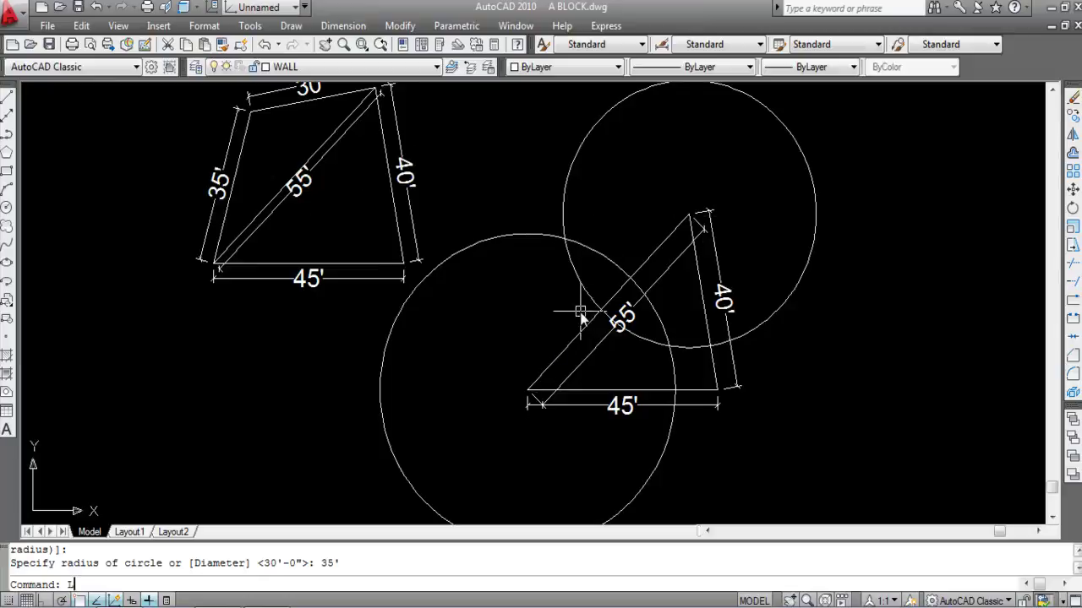
{"action": "key", "text": "Return"}
{"action": "scroll", "coordinate": [596, 228], "scroll_direction": "up", "scroll_amount": 3}
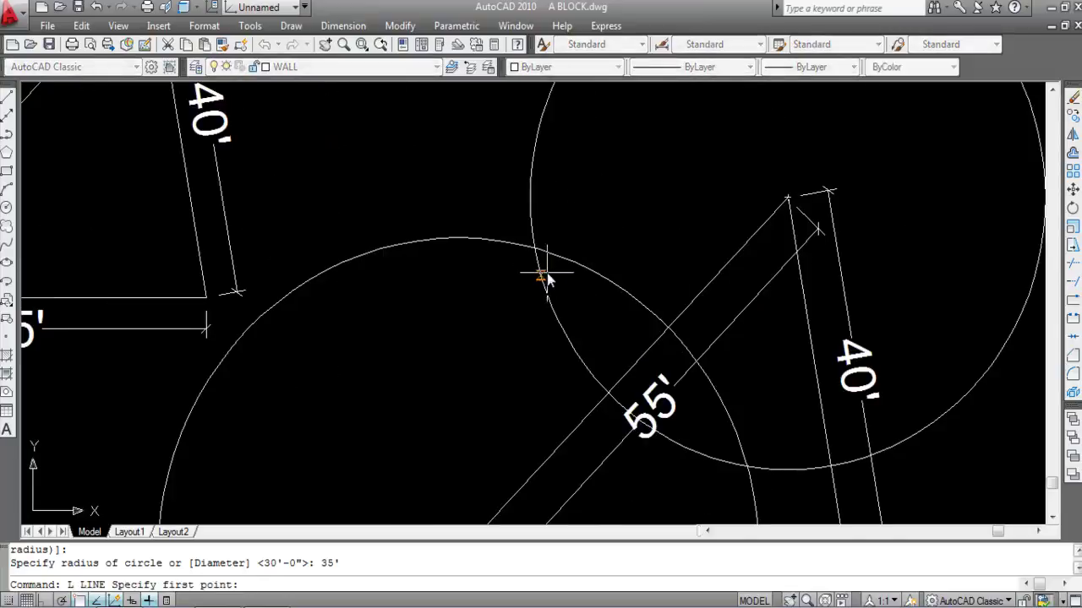
{"action": "left_click", "coordinate": [534, 249]}
{"action": "scroll", "coordinate": [735, 222], "scroll_direction": "up", "scroll_amount": 5}
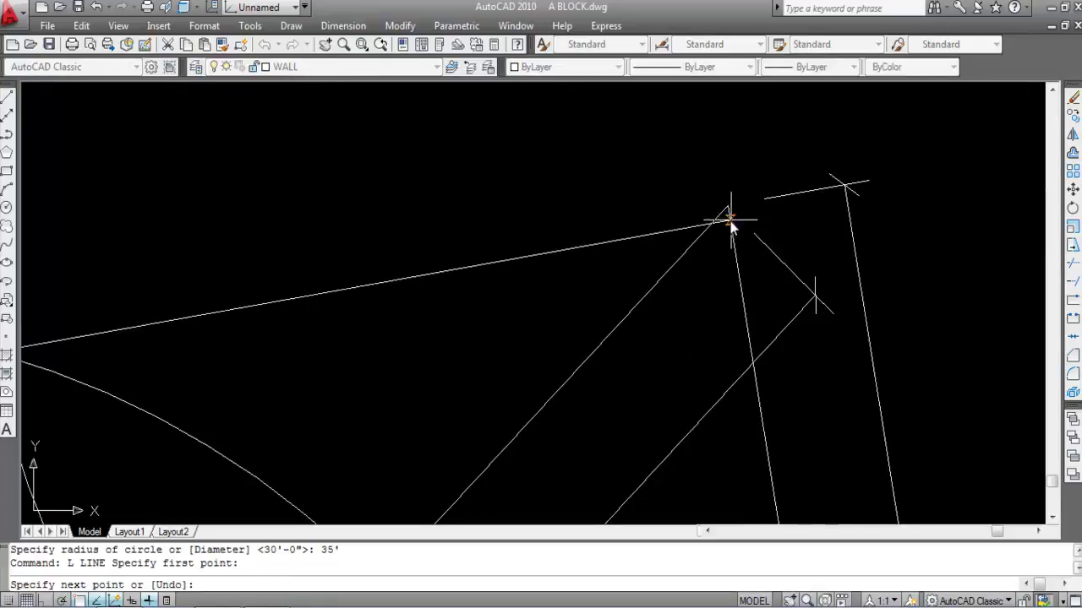
{"action": "left_click", "coordinate": [725, 191]}
{"action": "scroll", "coordinate": [702, 213], "scroll_direction": "down", "scroll_amount": 5}
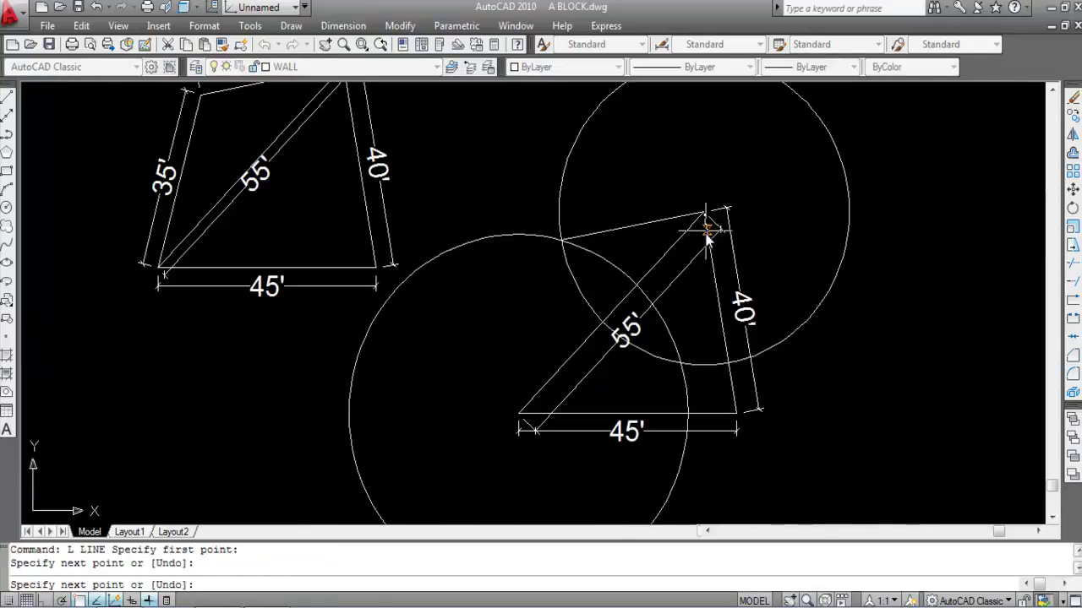
{"action": "key", "text": "Escape"}
Delete the two construction circles around the new plot
{"action": "left_click", "coordinate": [577, 205]}
{"action": "left_click", "coordinate": [536, 172]}
{"action": "left_click", "coordinate": [528, 209]}
{"action": "left_click", "coordinate": [507, 250]}
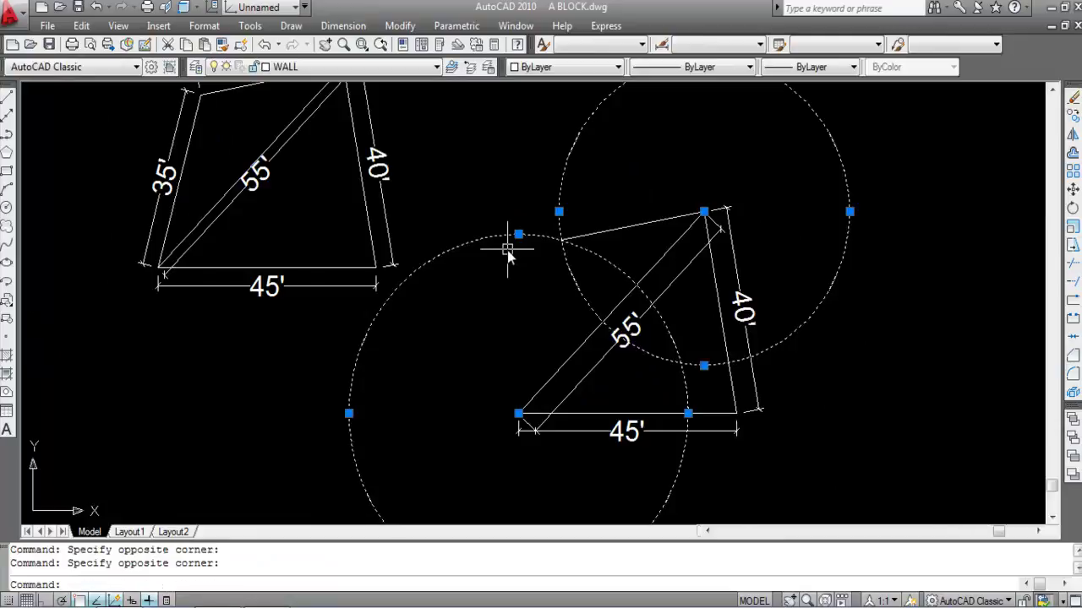
{"action": "key", "text": "Delete"}
Draw a line from the free end of the plot's top side to the base's left endpoint, closing the quadrilateral
{"action": "type", "text": "l"}
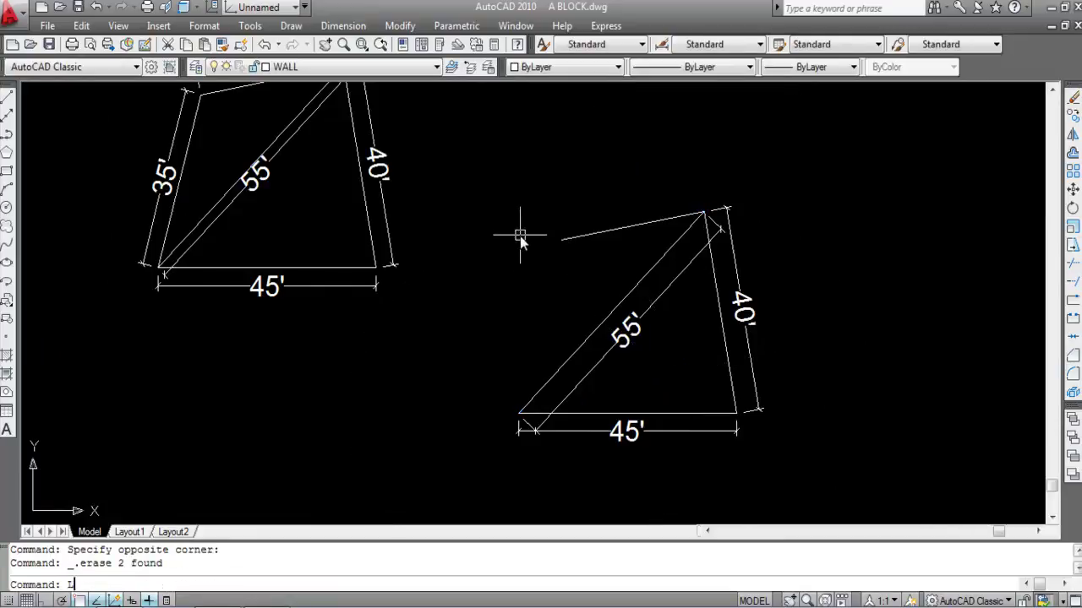
{"action": "key", "text": "Return"}
{"action": "left_click", "coordinate": [561, 240]}
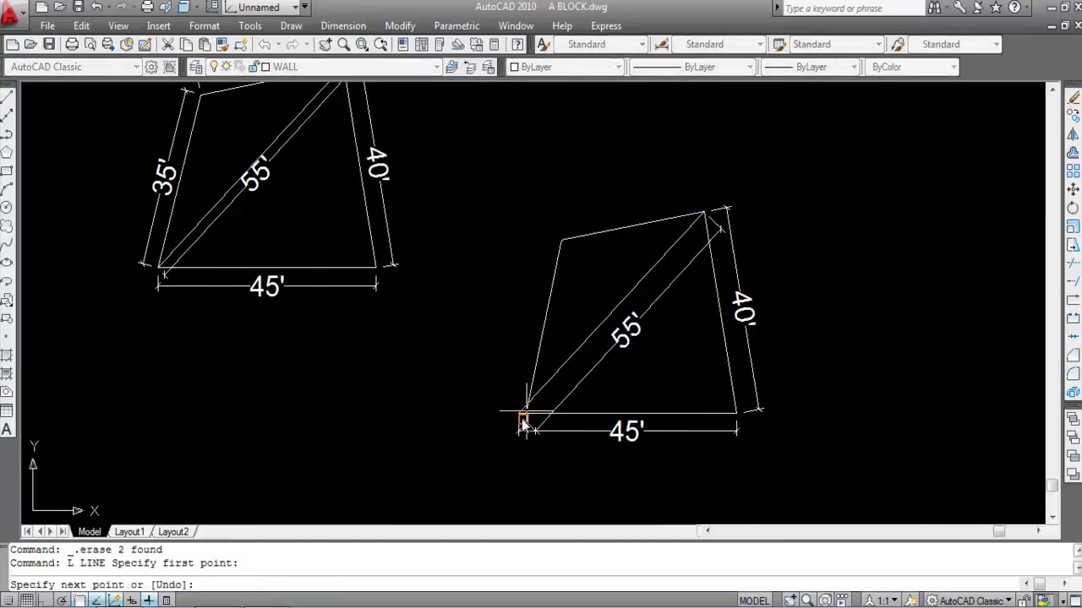
{"action": "scroll", "coordinate": [529, 414], "scroll_direction": "up", "scroll_amount": 4}
{"action": "scroll", "coordinate": [510, 405], "scroll_direction": "down", "scroll_amount": 5}
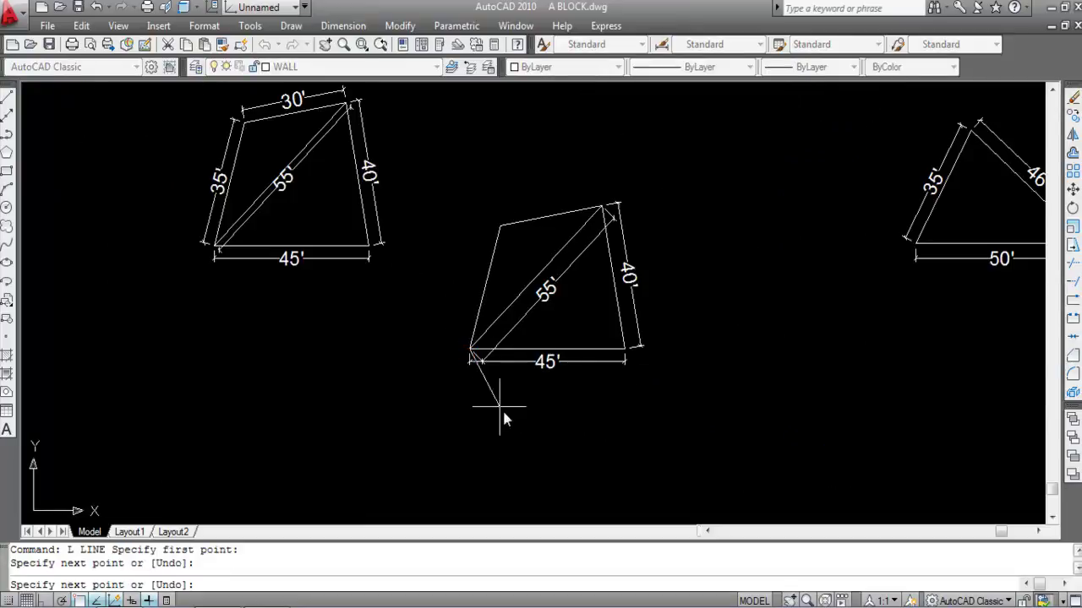
{"action": "key", "text": "Escape"}
Add an aligned dimension just above the new quadrilateral's top side
{"action": "scroll", "coordinate": [533, 372], "scroll_direction": "up", "scroll_amount": 3}
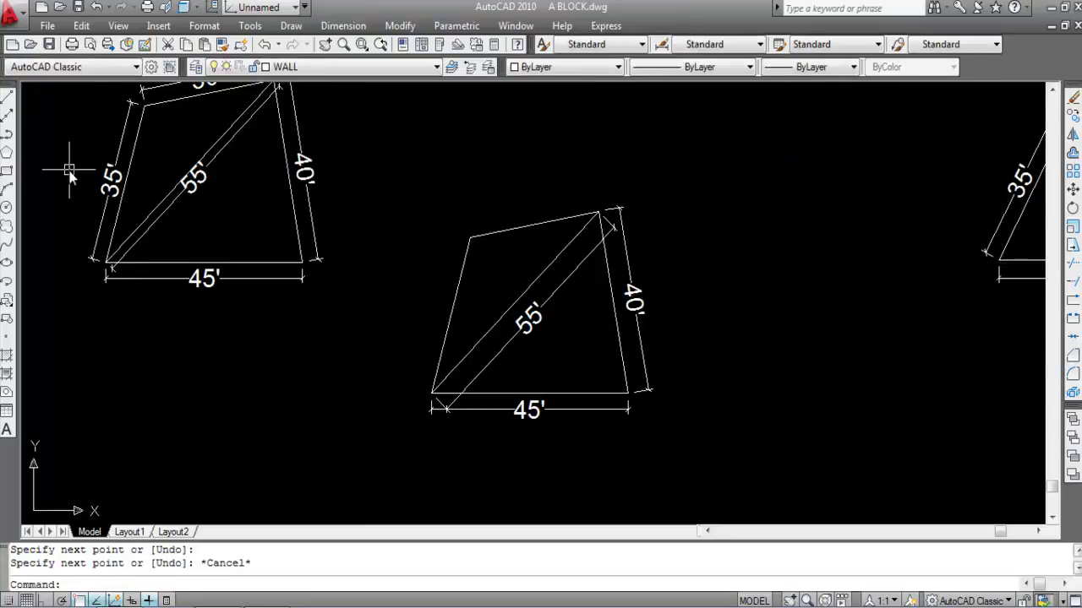
{"action": "left_click", "coordinate": [343, 26]}
{"action": "left_click", "coordinate": [357, 90]}
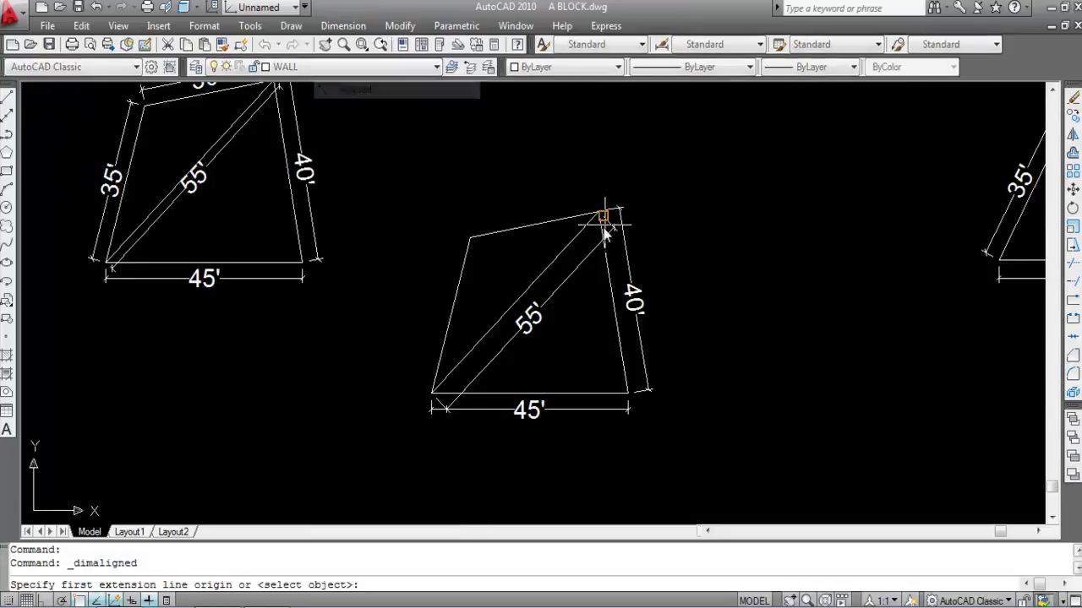
{"action": "key", "text": "Return"}
{"action": "left_click", "coordinate": [550, 219]}
{"action": "scroll", "coordinate": [549, 219], "scroll_direction": "up", "scroll_amount": 3}
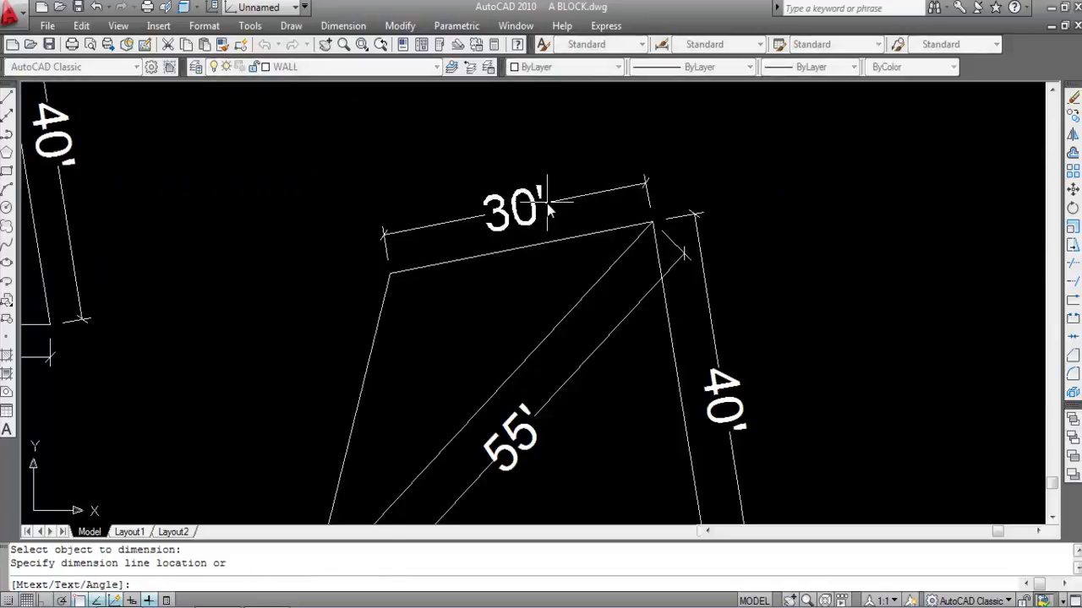
{"action": "left_click", "coordinate": [545, 198]}
Add an aligned dimension along the outside of the new quadrilateral's left side
{"action": "key", "text": "Return"}
{"action": "key", "text": "Return"}
{"action": "scroll", "coordinate": [545, 169], "scroll_direction": "down", "scroll_amount": 3}
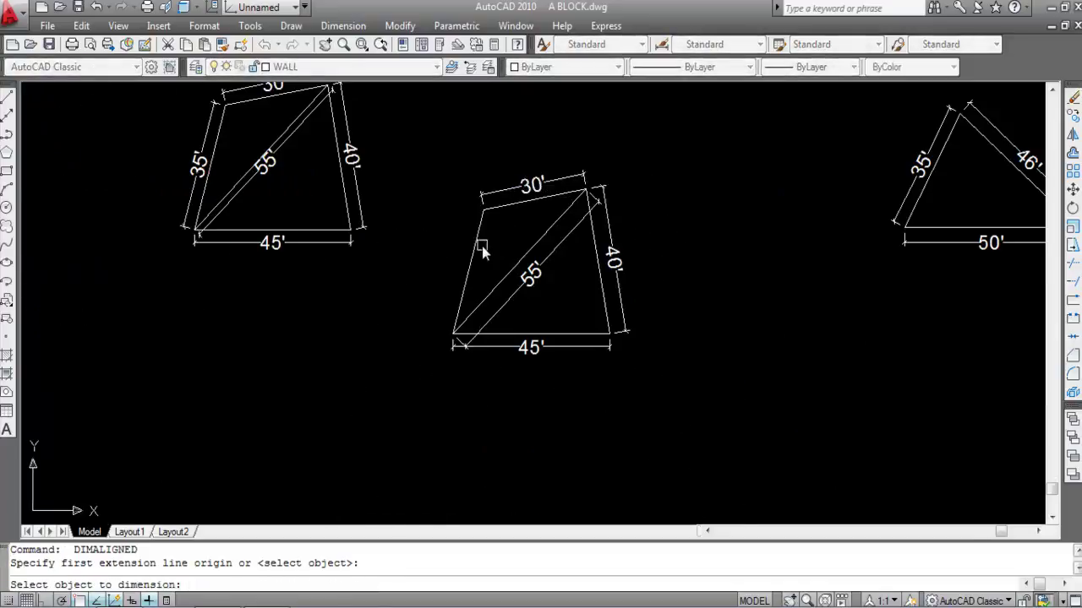
{"action": "scroll", "coordinate": [448, 262], "scroll_direction": "up", "scroll_amount": 1}
{"action": "left_click", "coordinate": [448, 262]}
{"action": "scroll", "coordinate": [448, 264], "scroll_direction": "up", "scroll_amount": 3}
{"action": "left_click", "coordinate": [453, 253]}
{"action": "scroll", "coordinate": [489, 276], "scroll_direction": "down", "scroll_amount": 3}
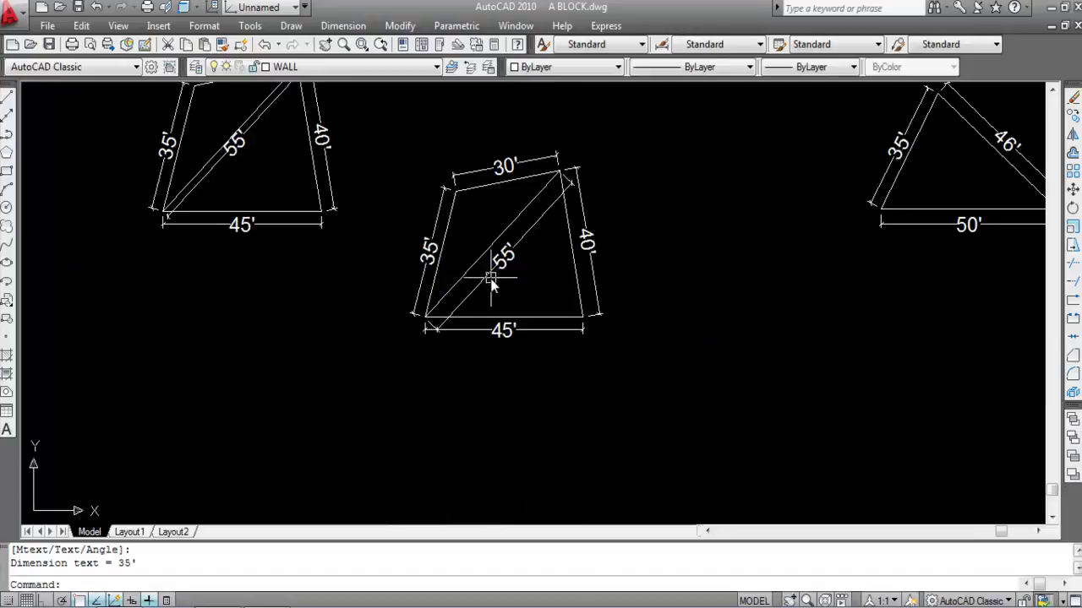
Preview a copy of the redrawn plot over the original, using its base's right endpoint as base point, to compare their shapes
{"action": "scroll", "coordinate": [502, 295], "scroll_direction": "down", "scroll_amount": 3}
{"action": "scroll", "coordinate": [516, 331], "scroll_direction": "up", "scroll_amount": 2}
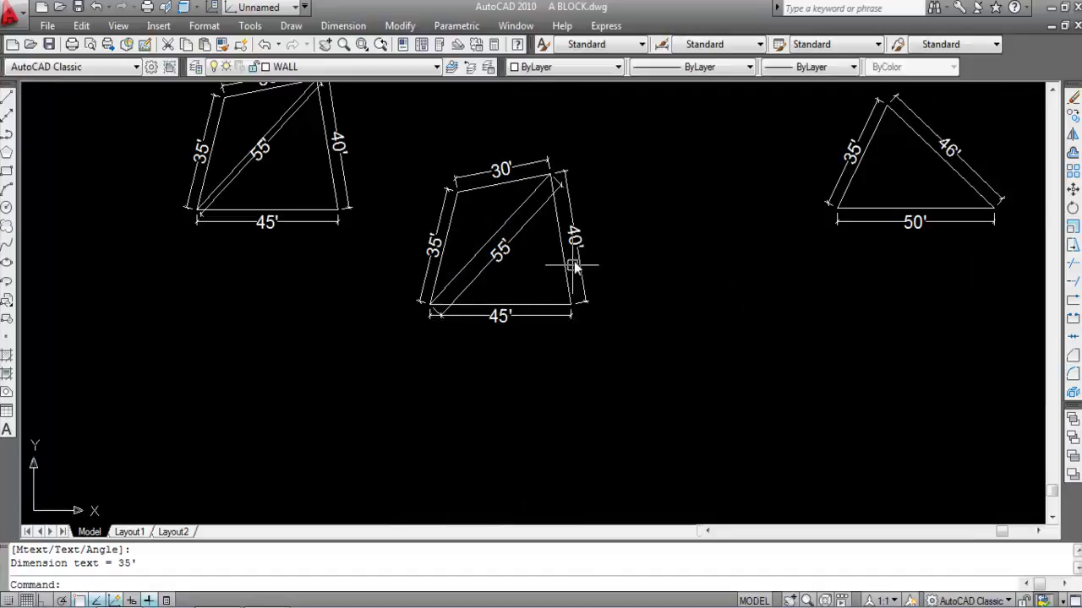
{"action": "scroll", "coordinate": [318, 279], "scroll_direction": "down", "scroll_amount": 2}
{"action": "scroll", "coordinate": [318, 193], "scroll_direction": "up", "scroll_amount": 2}
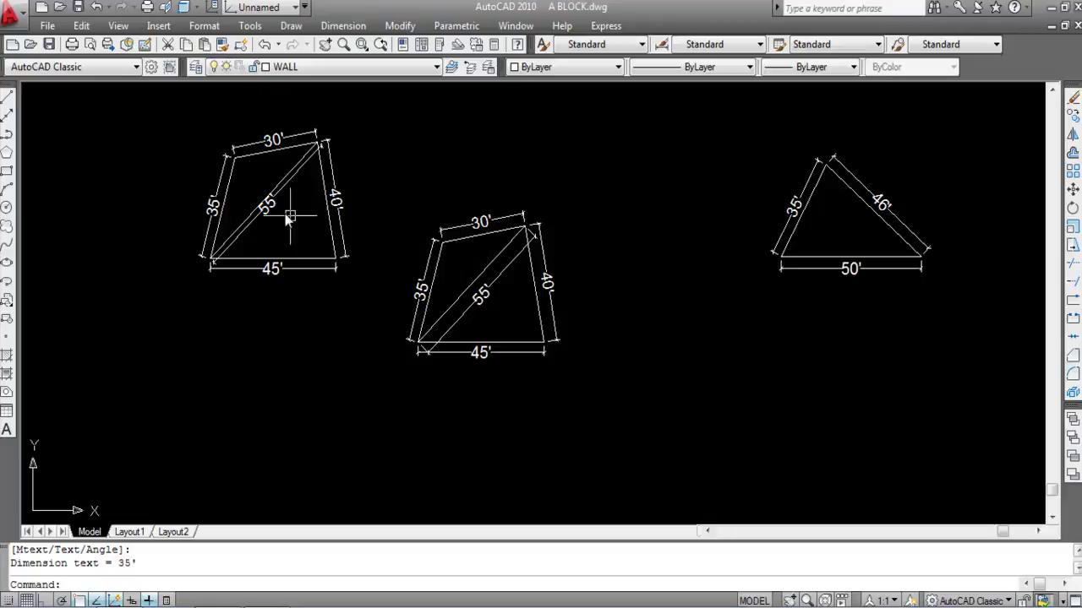
{"action": "left_click", "coordinate": [604, 404]}
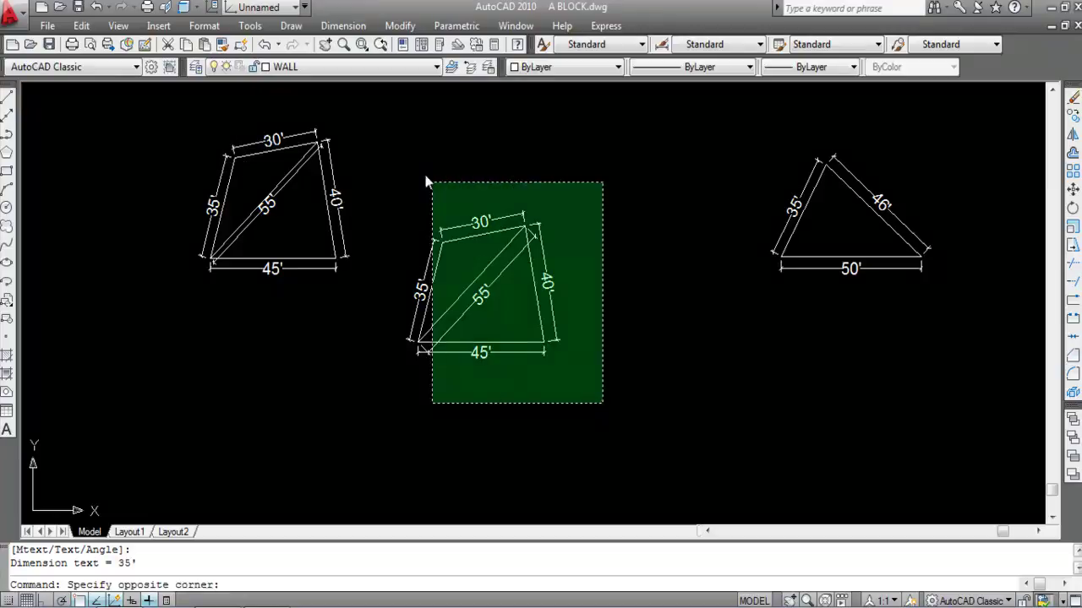
{"action": "left_click", "coordinate": [390, 165]}
{"action": "type", "text": "CO"}
{"action": "key", "text": "Return"}
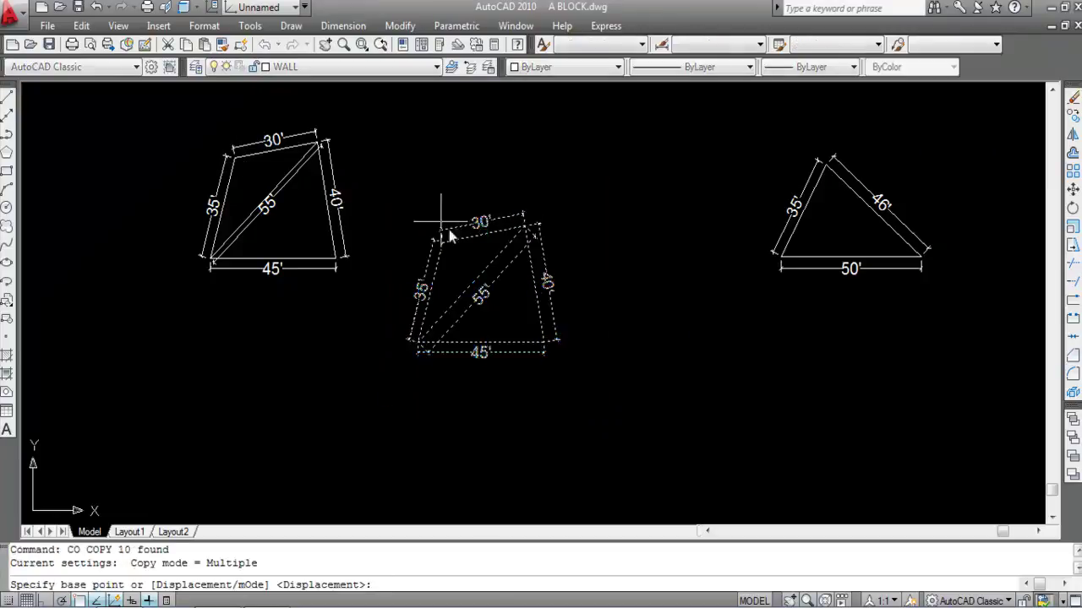
{"action": "scroll", "coordinate": [541, 338], "scroll_direction": "up", "scroll_amount": 5}
{"action": "left_click", "coordinate": [528, 322]}
{"action": "scroll", "coordinate": [579, 338], "scroll_direction": "down", "scroll_amount": 4}
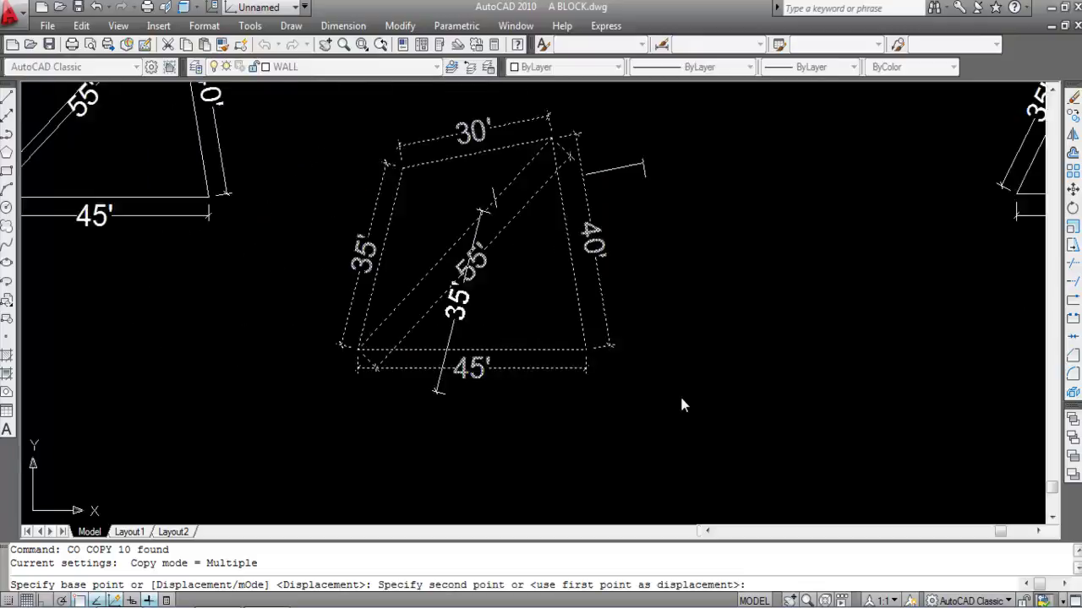
{"action": "scroll", "coordinate": [536, 377], "scroll_direction": "up", "scroll_amount": 5}
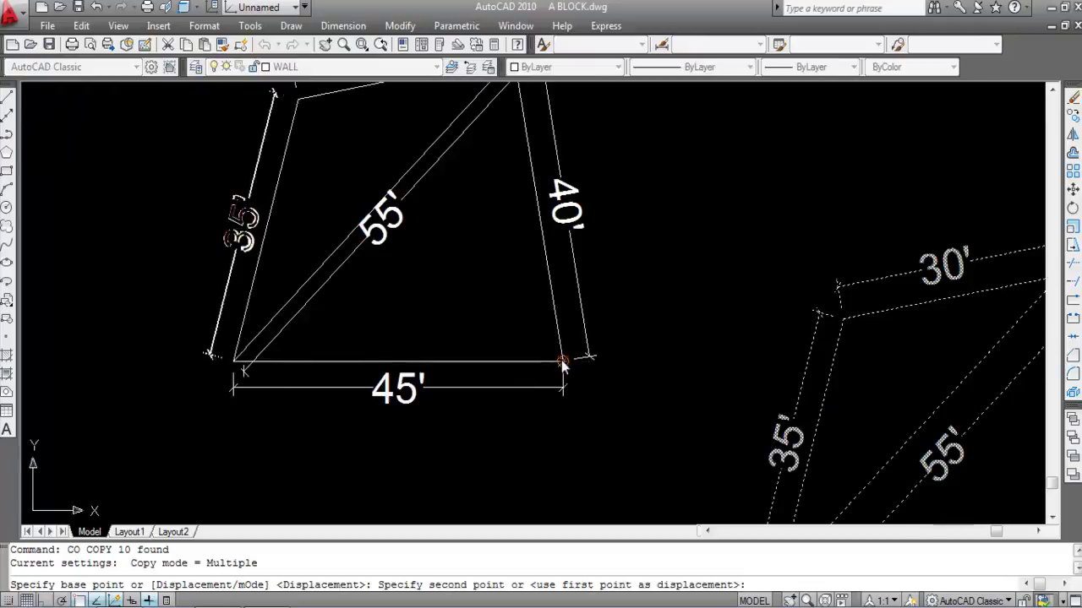
{"action": "scroll", "coordinate": [562, 362], "scroll_direction": "down", "scroll_amount": 2}
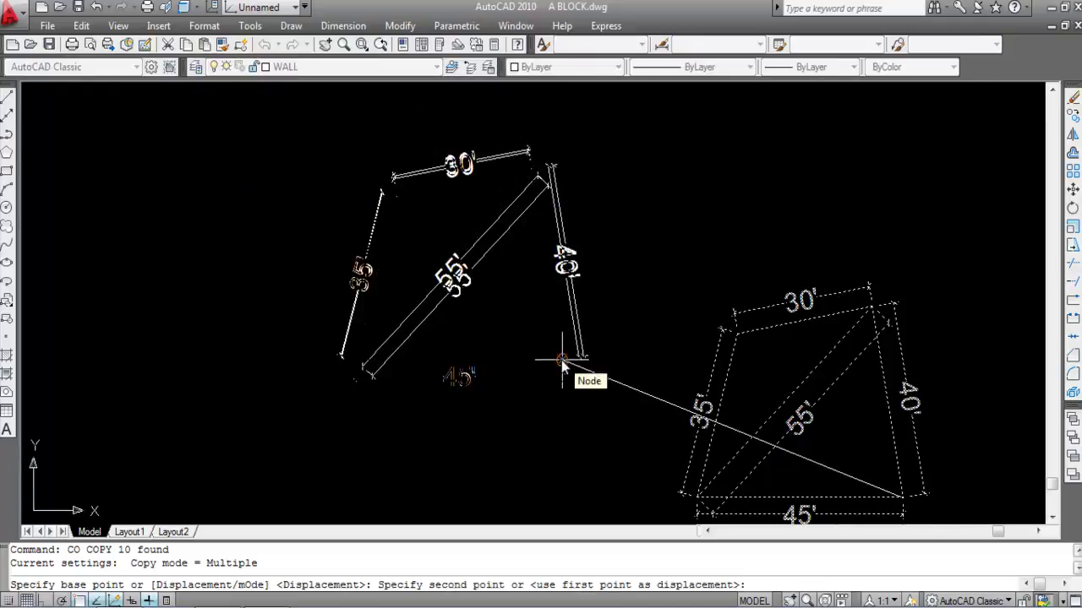
{"action": "key", "text": "Escape"}
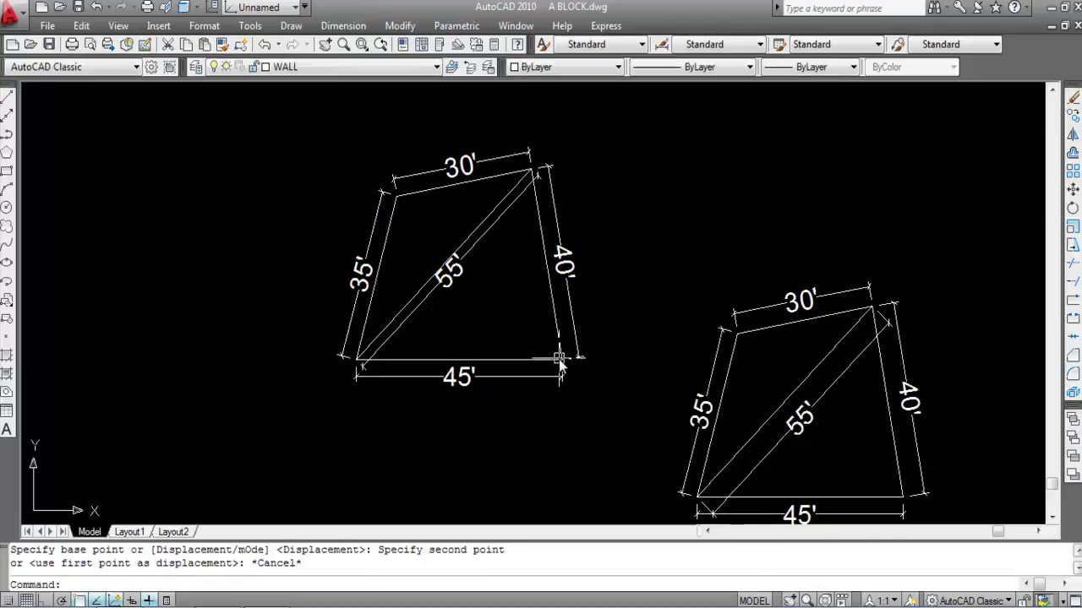
Draw a horizontal 50' line with Ortho on in the empty area below the reference triangle
{"action": "scroll", "coordinate": [32, 292], "scroll_direction": "down", "scroll_amount": 1}
{"action": "scroll", "coordinate": [36, 291], "scroll_direction": "down", "scroll_amount": 1}
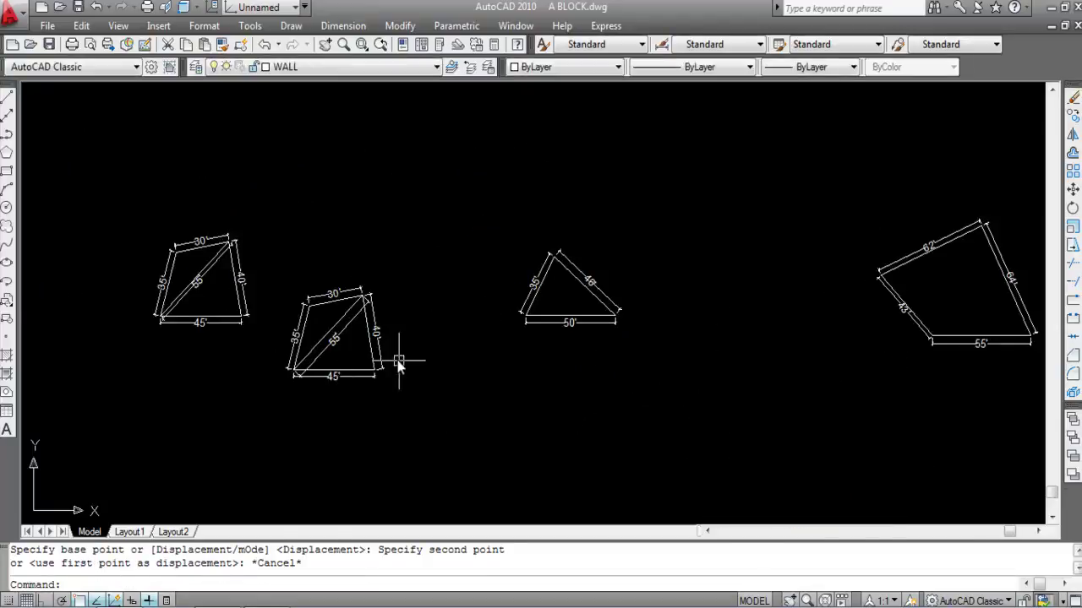
{"action": "scroll", "coordinate": [387, 364], "scroll_direction": "up", "scroll_amount": 1}
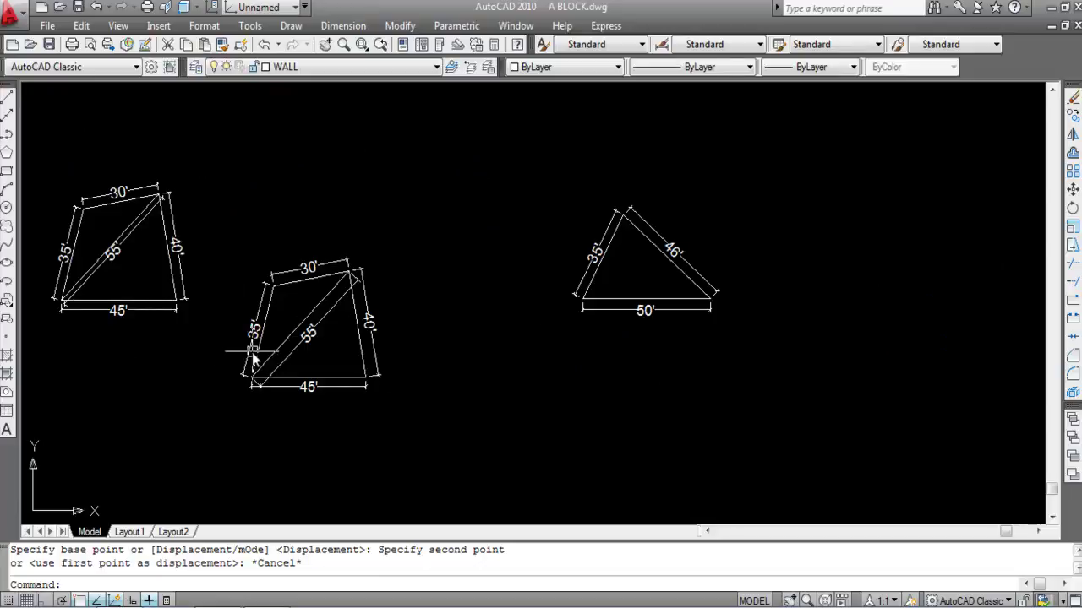
{"action": "scroll", "coordinate": [252, 359], "scroll_direction": "down", "scroll_amount": 1}
{"action": "scroll", "coordinate": [558, 326], "scroll_direction": "up", "scroll_amount": 1}
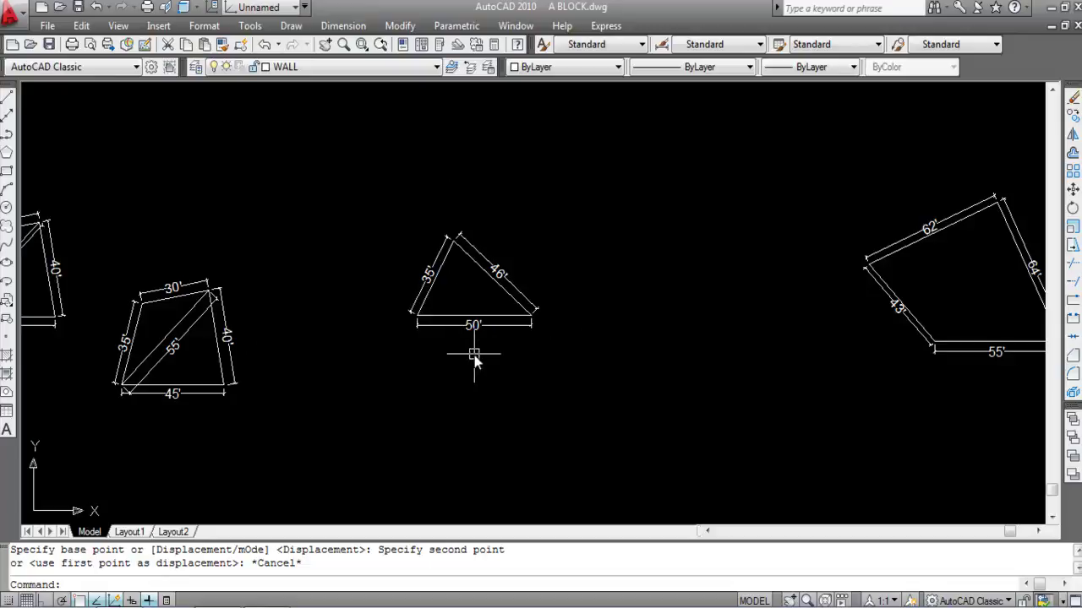
{"action": "scroll", "coordinate": [415, 288], "scroll_direction": "down", "scroll_amount": 2}
{"action": "scroll", "coordinate": [452, 385], "scroll_direction": "up", "scroll_amount": 1}
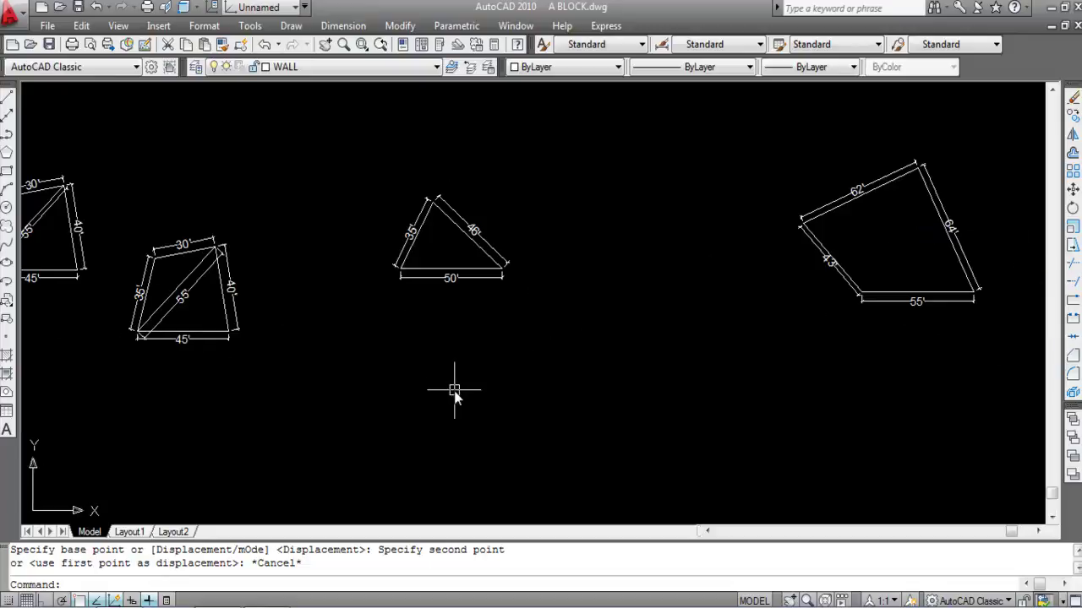
{"action": "key", "text": "Return"}
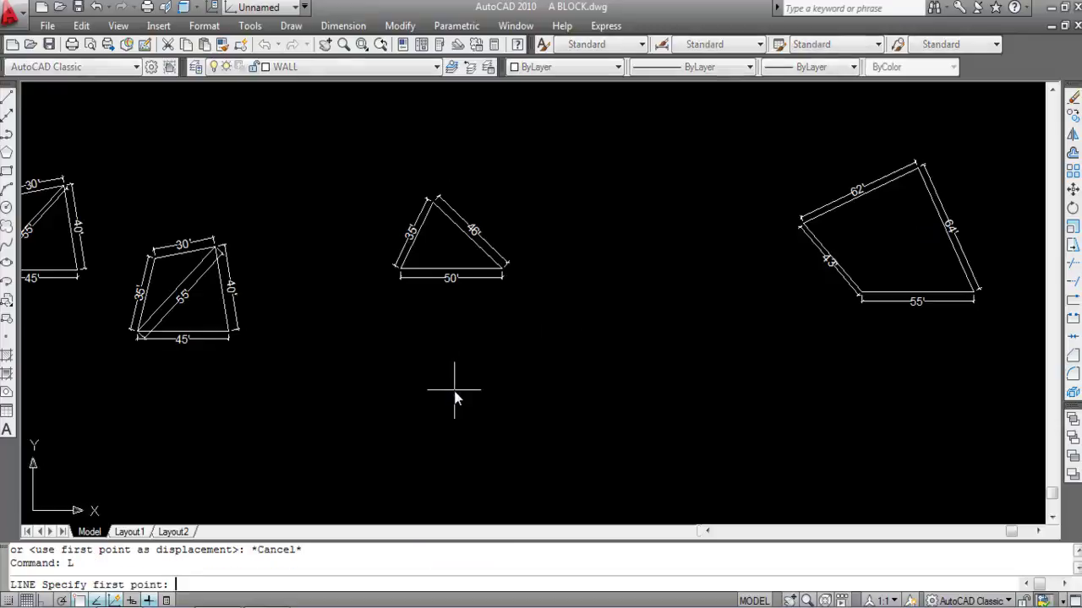
{"action": "left_click", "coordinate": [465, 435]}
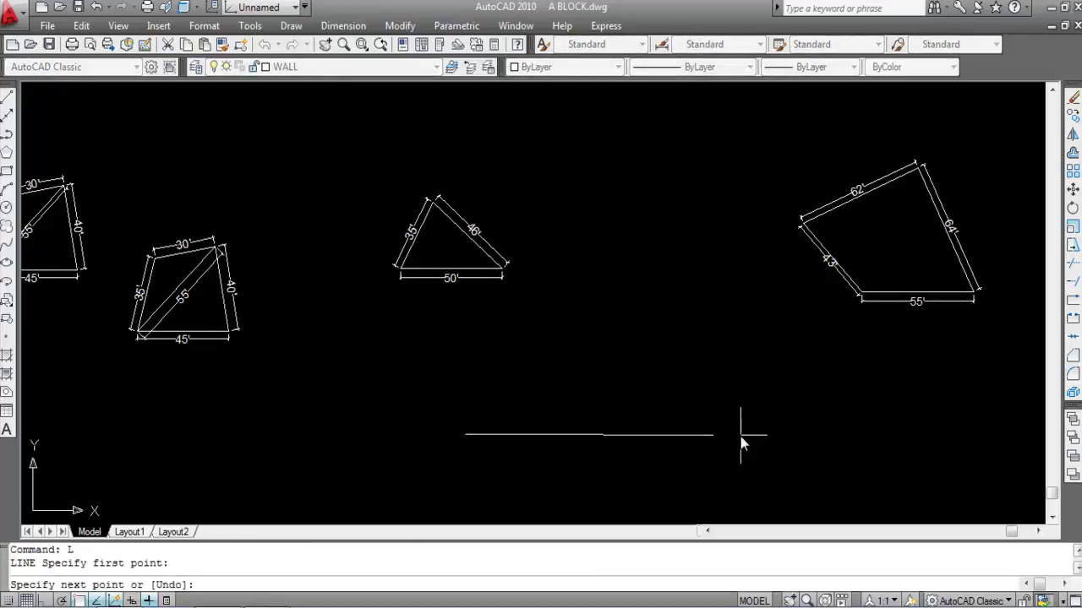
{"action": "key", "text": "F8"}
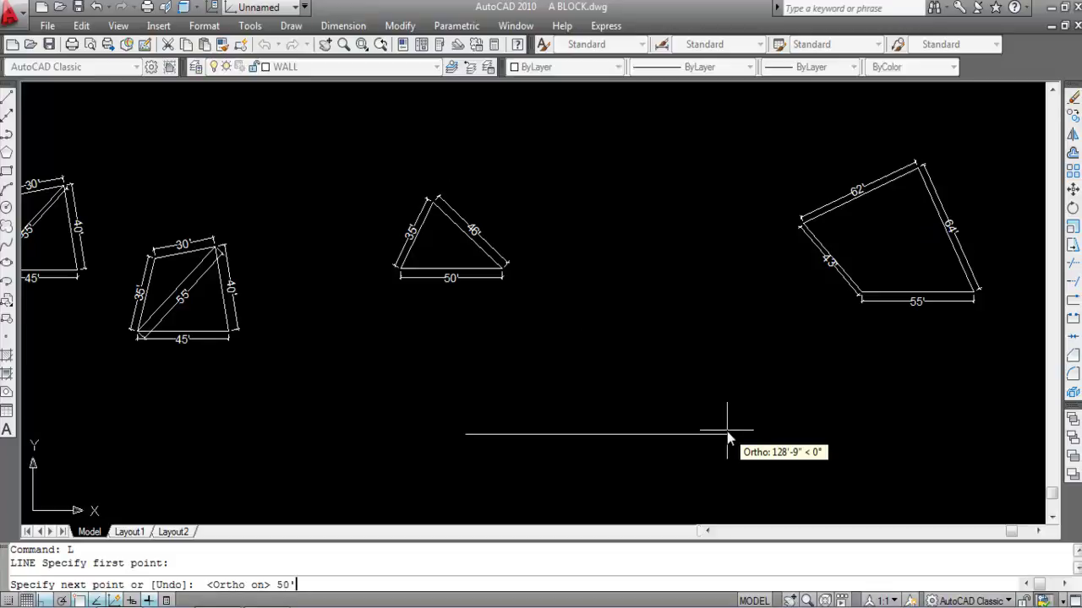
{"action": "type", "text": "50'"}
{"action": "key", "text": "Return"}
{"action": "key", "text": "Escape"}
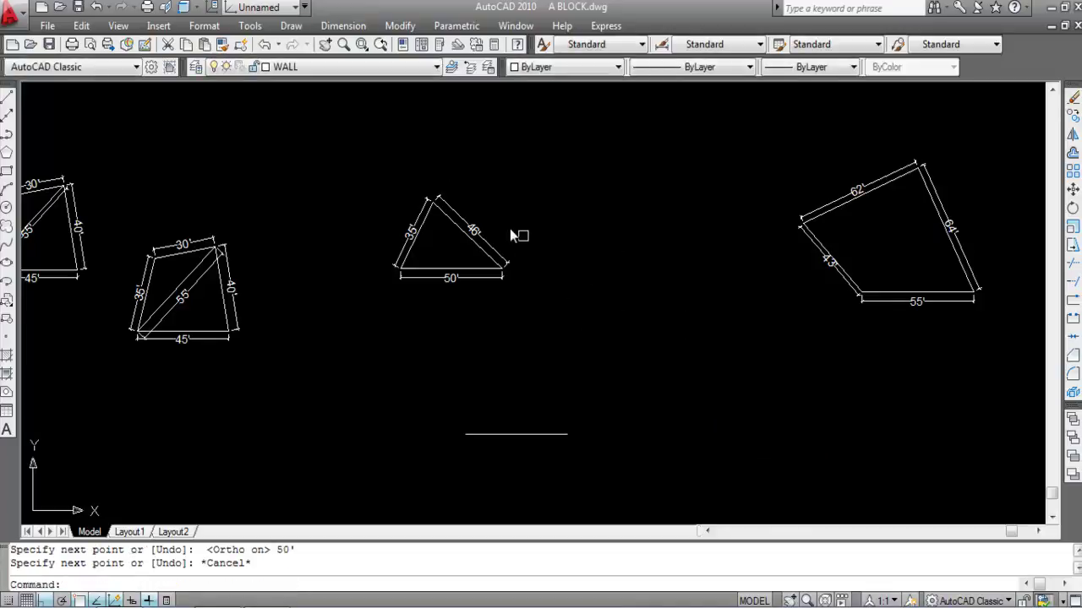
{"action": "scroll", "coordinate": [476, 245], "scroll_direction": "up", "scroll_amount": 2}
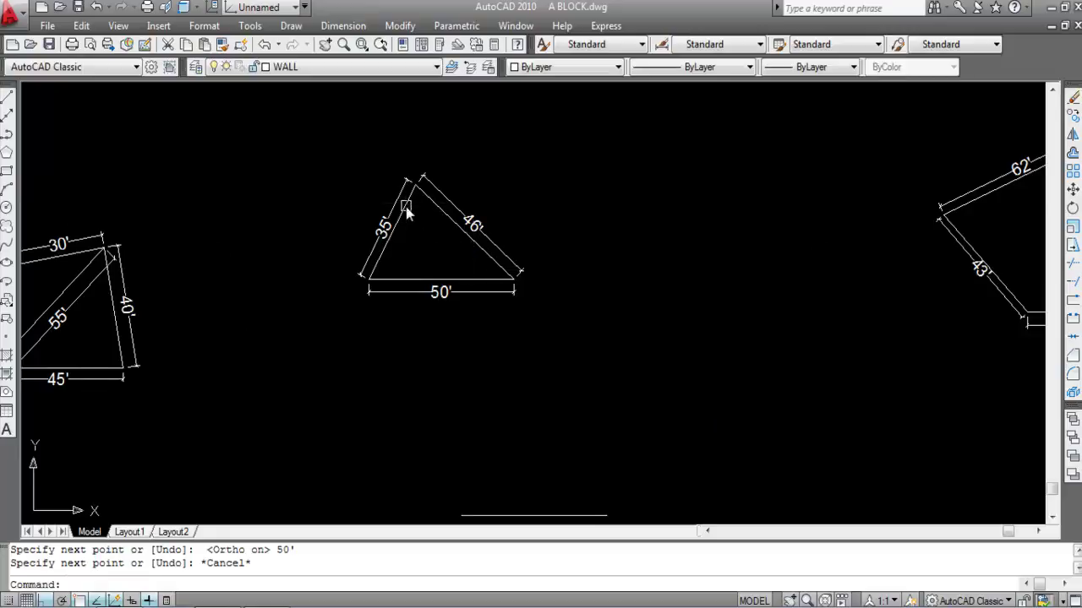
{"action": "scroll", "coordinate": [438, 190], "scroll_direction": "down", "scroll_amount": 2}
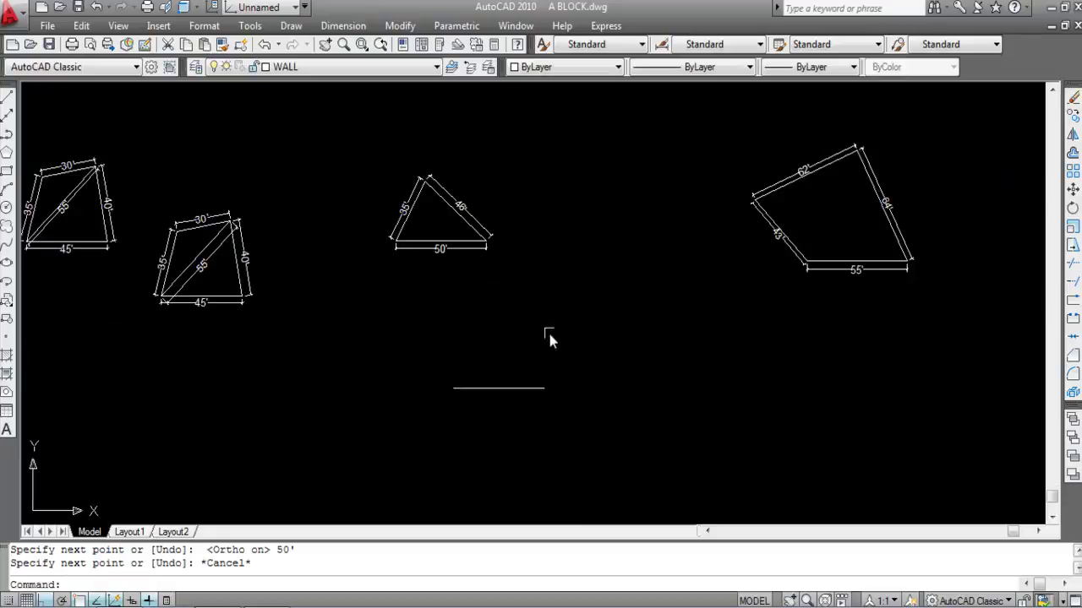
{"action": "scroll", "coordinate": [443, 223], "scroll_direction": "up", "scroll_amount": 2}
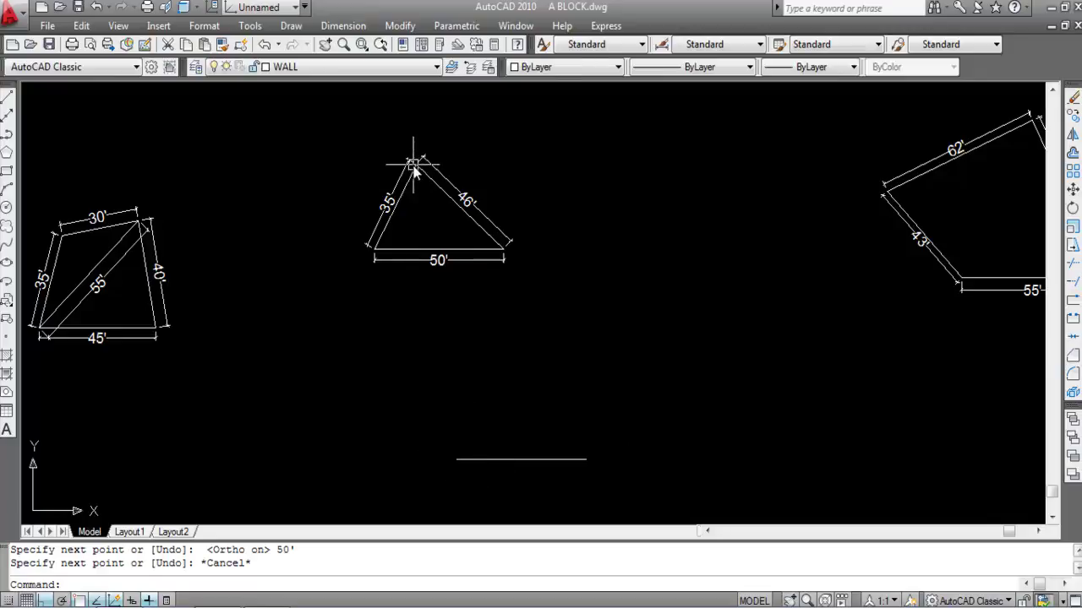
Draw a circle of radius 46' centred on the right endpoint of the new 50' line
{"action": "left_click", "coordinate": [7, 208]}
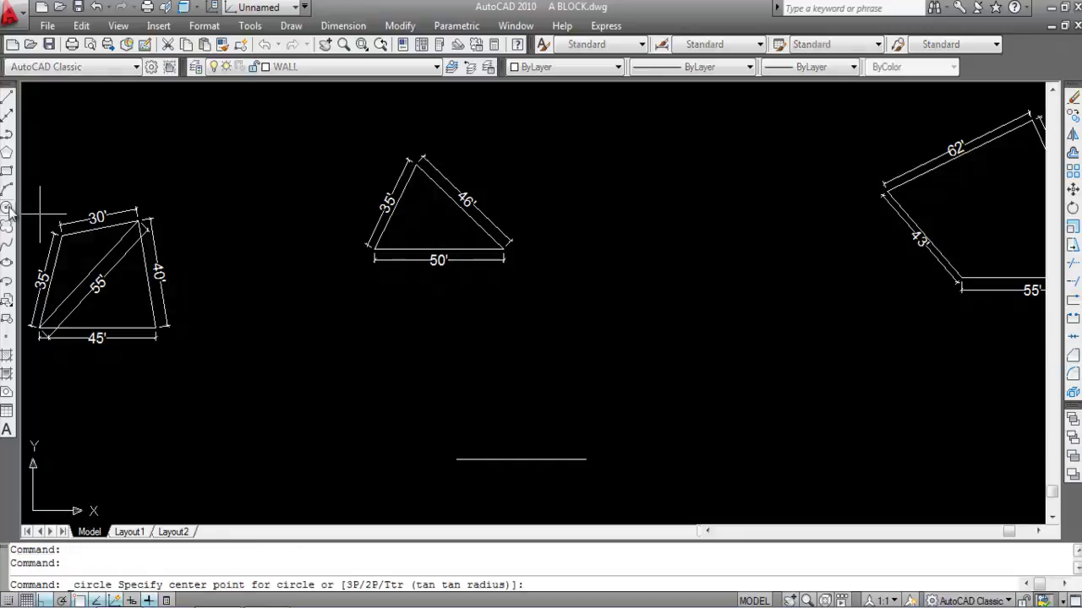
{"action": "left_click", "coordinate": [586, 460]}
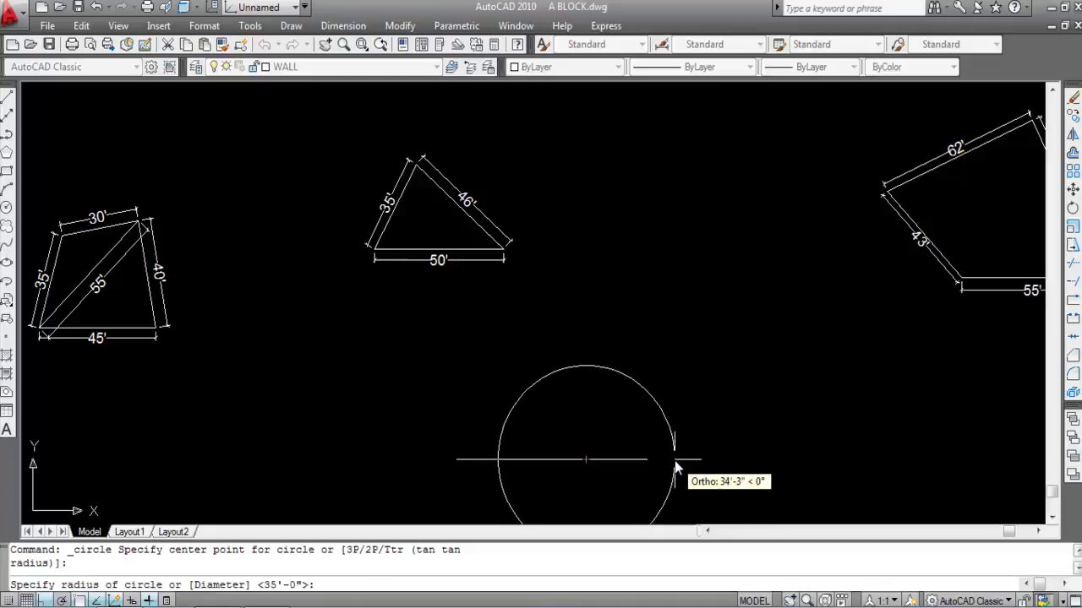
{"action": "scroll", "coordinate": [627, 355], "scroll_direction": "down", "scroll_amount": 4}
{"action": "scroll", "coordinate": [640, 393], "scroll_direction": "up", "scroll_amount": 3}
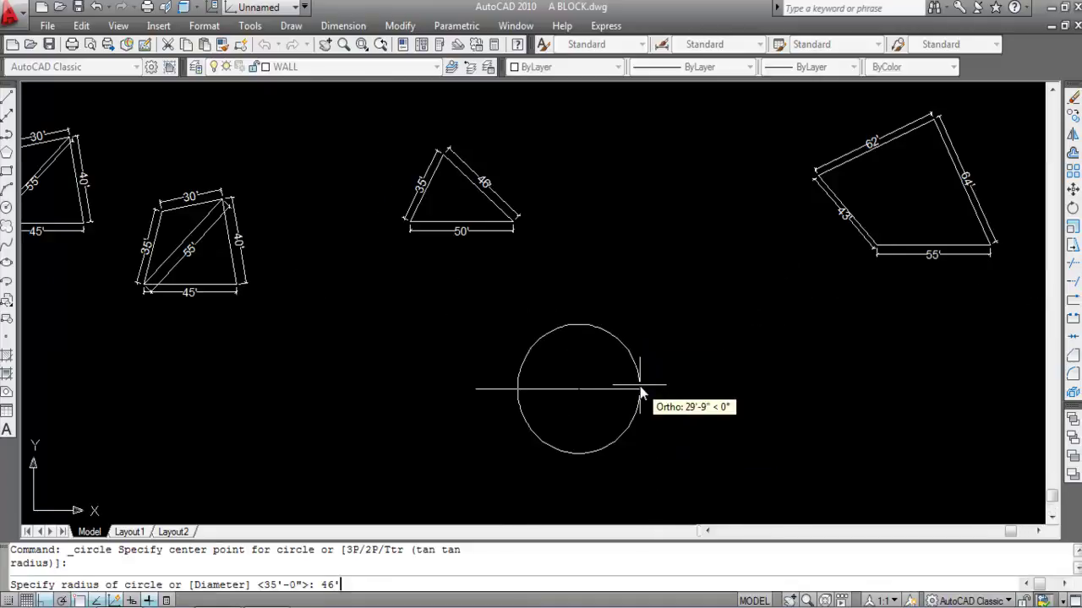
{"action": "key", "text": "Return"}
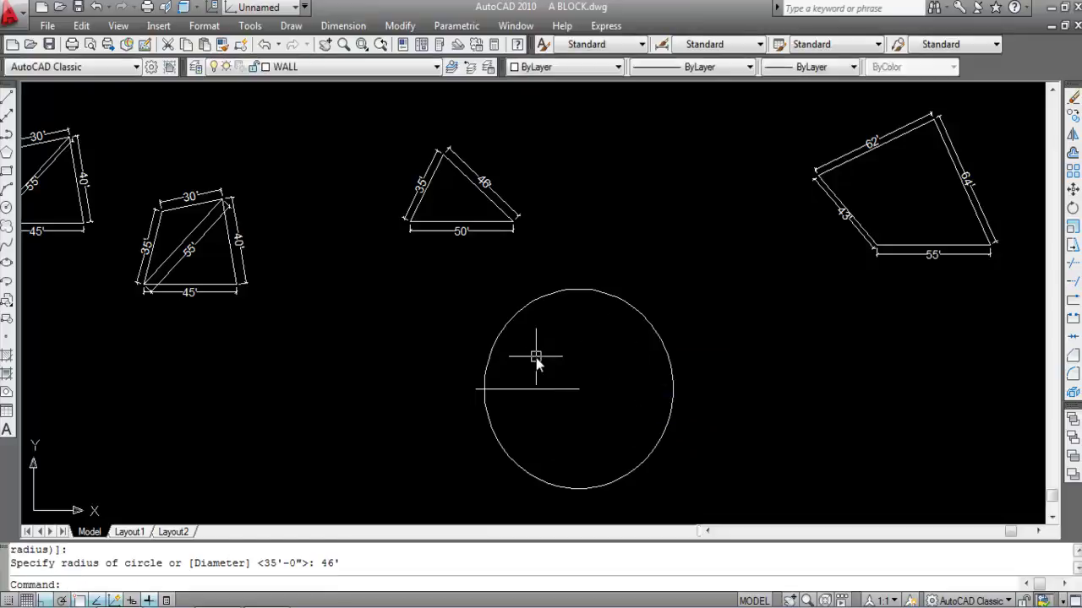
Draw a circle of radius 35' centred on the left endpoint of the new 50' line
{"action": "key", "text": "Return"}
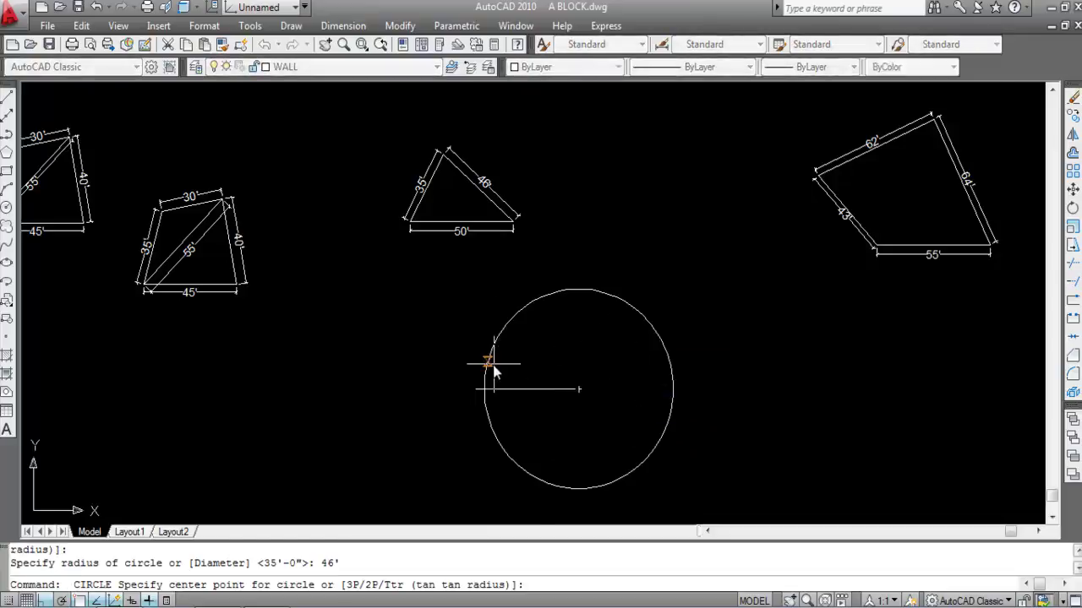
{"action": "scroll", "coordinate": [480, 389], "scroll_direction": "up", "scroll_amount": 4}
{"action": "left_click", "coordinate": [461, 392]}
{"action": "scroll", "coordinate": [459, 393], "scroll_direction": "down", "scroll_amount": 4}
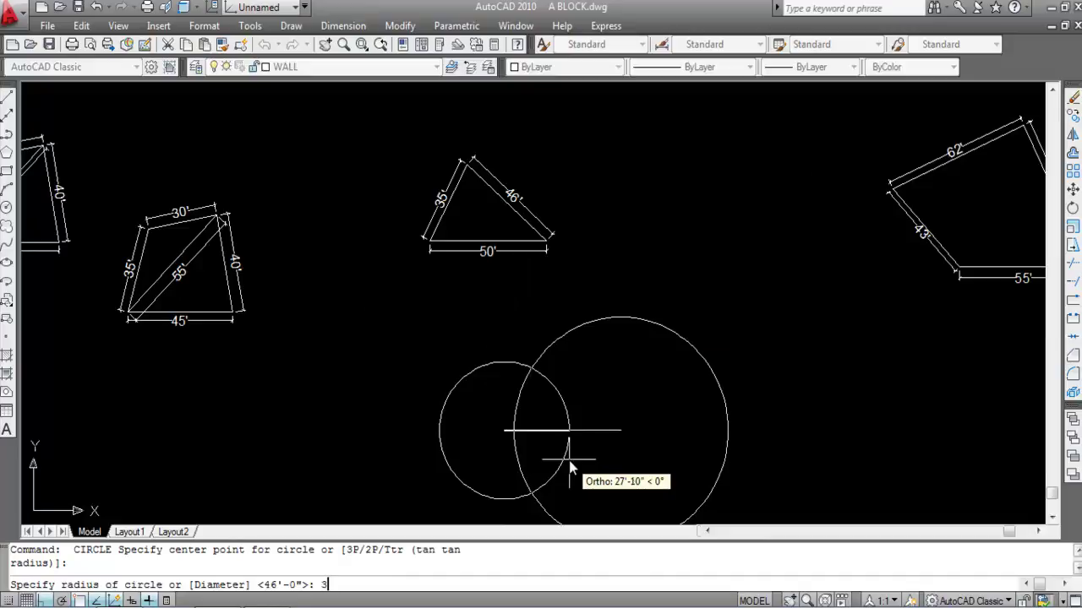
{"action": "key", "text": "Return"}
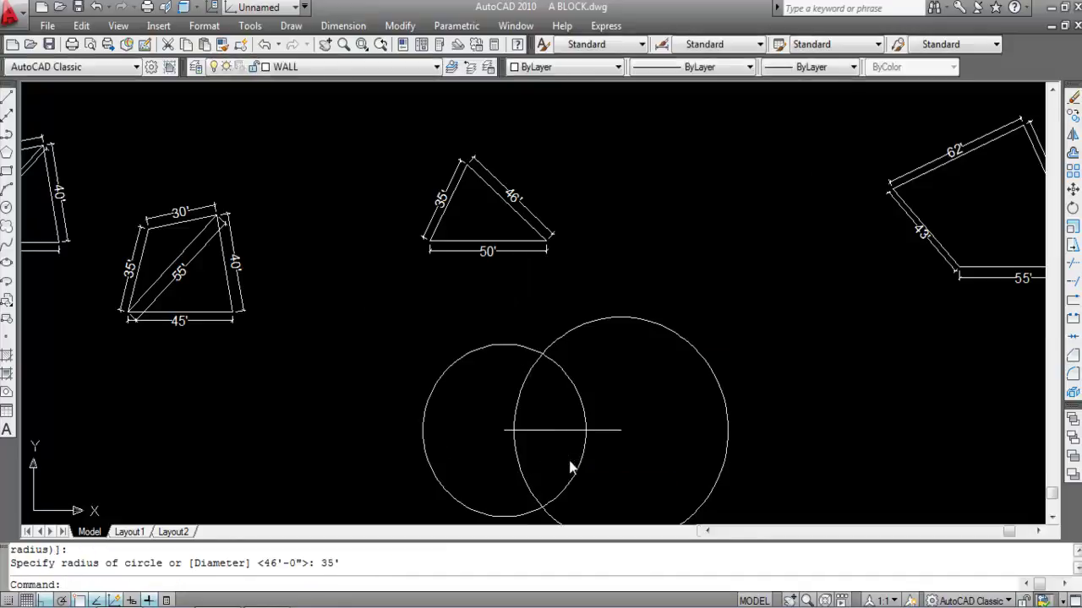
With Ortho off, draw a line from the circles' upper intersection to the right endpoint of the 50' base
{"action": "scroll", "coordinate": [563, 376], "scroll_direction": "up", "scroll_amount": 2}
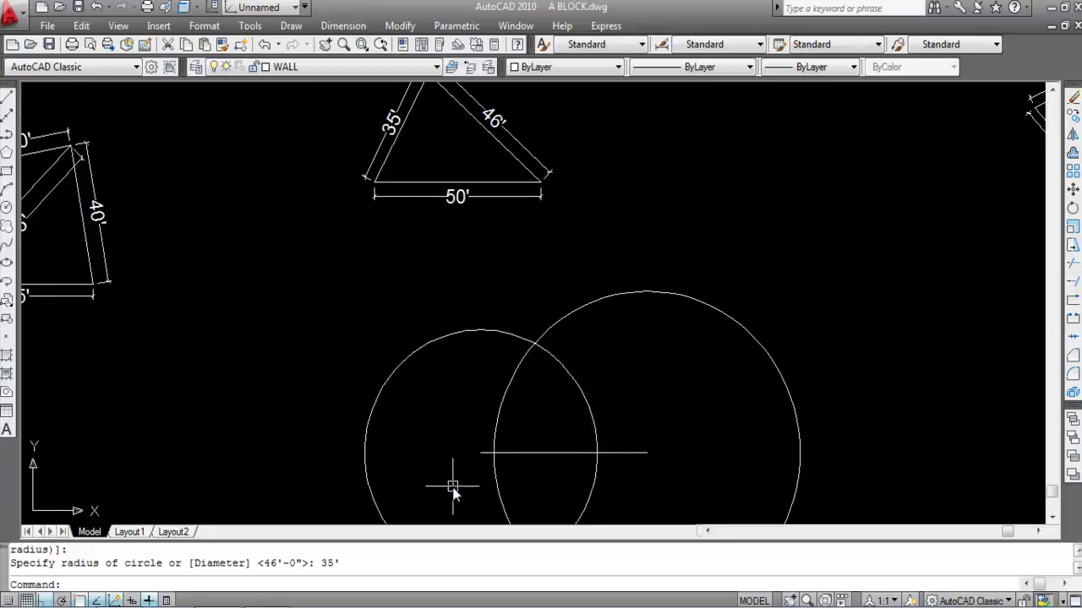
{"action": "key", "text": "Return"}
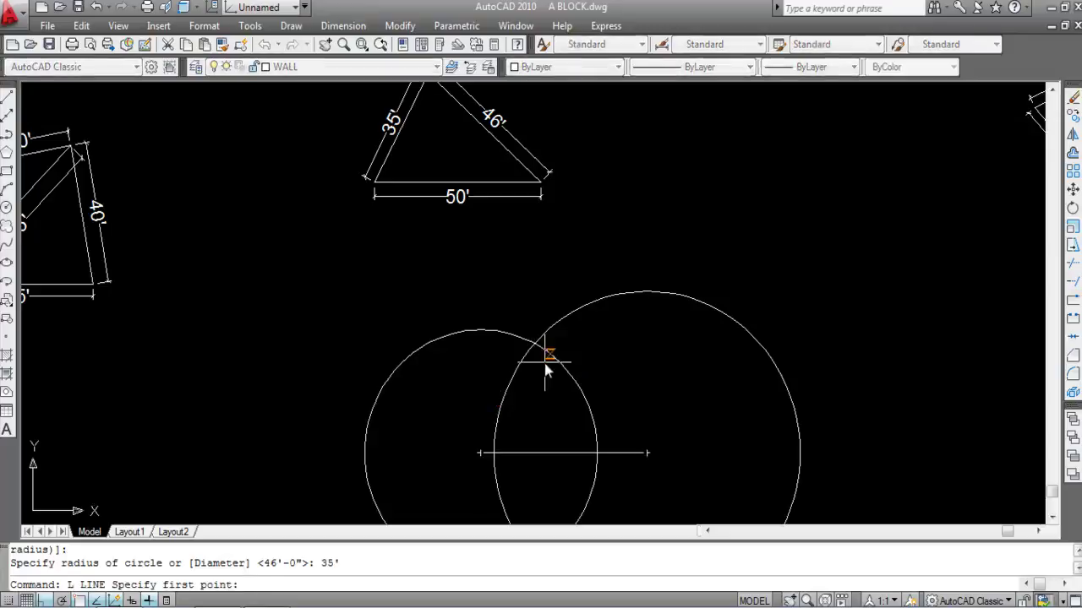
{"action": "left_click", "coordinate": [535, 344]}
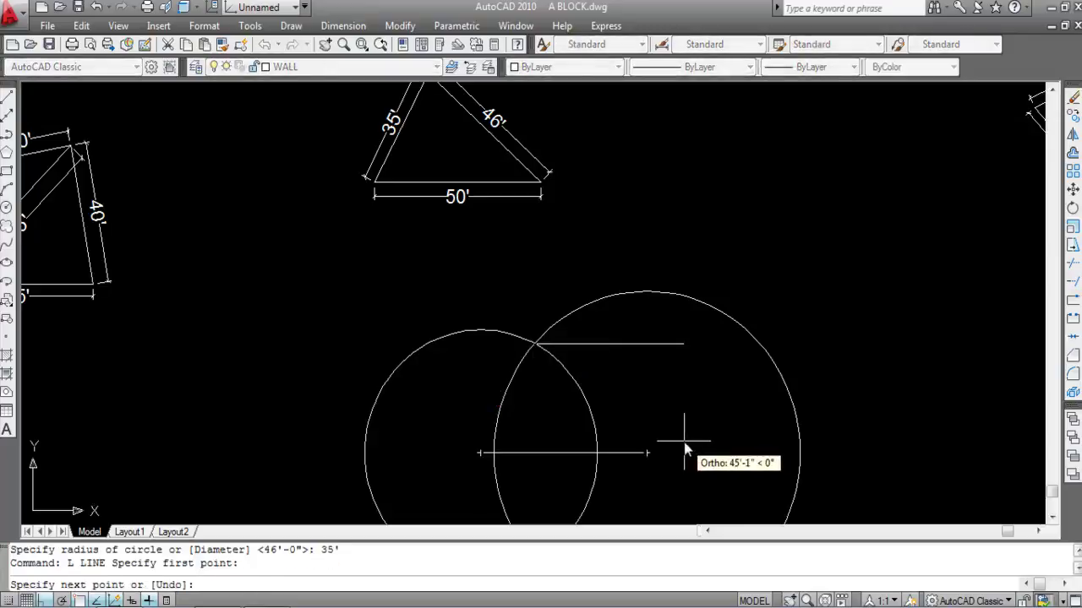
{"action": "key", "text": "F8"}
{"action": "left_click", "coordinate": [647, 453]}
{"action": "key", "text": "Escape"}
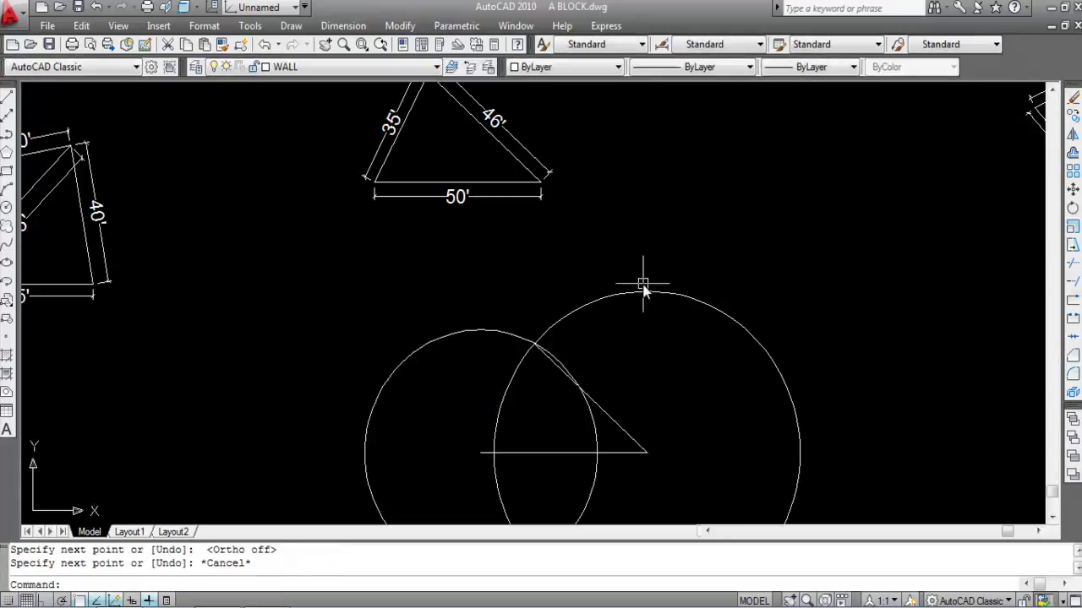
Delete both construction circles around the new triangle
{"action": "left_click", "coordinate": [645, 288]}
{"action": "left_click", "coordinate": [535, 381]}
{"action": "left_click", "coordinate": [473, 389]}
{"action": "left_click", "coordinate": [468, 330]}
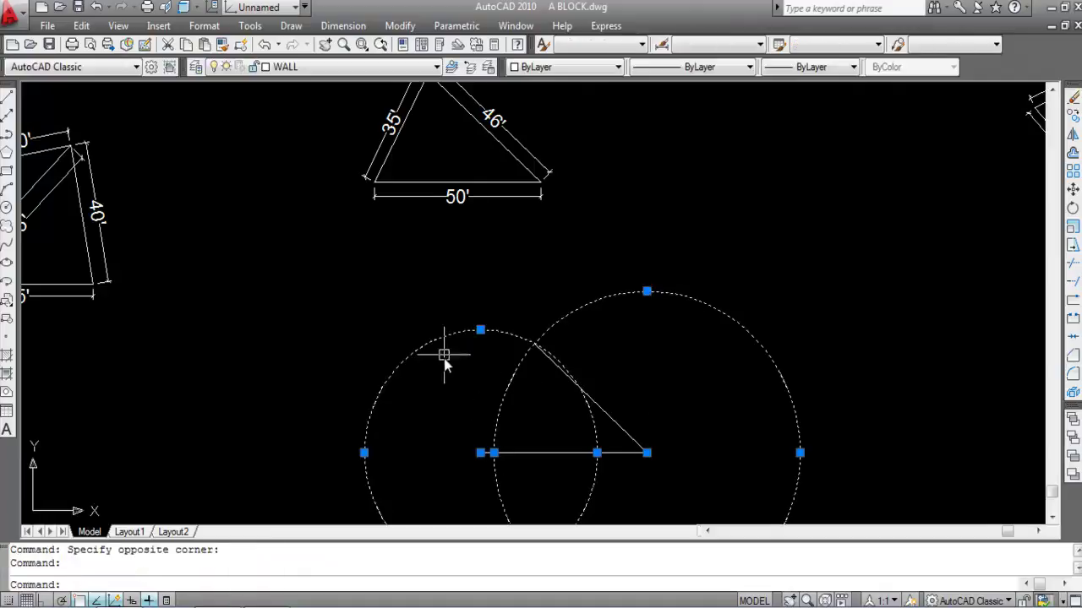
{"action": "key", "text": "Delete"}
Close the triangle with a line from its apex to the left endpoint of the base
{"action": "type", "text": "l"}
{"action": "key", "text": "Return"}
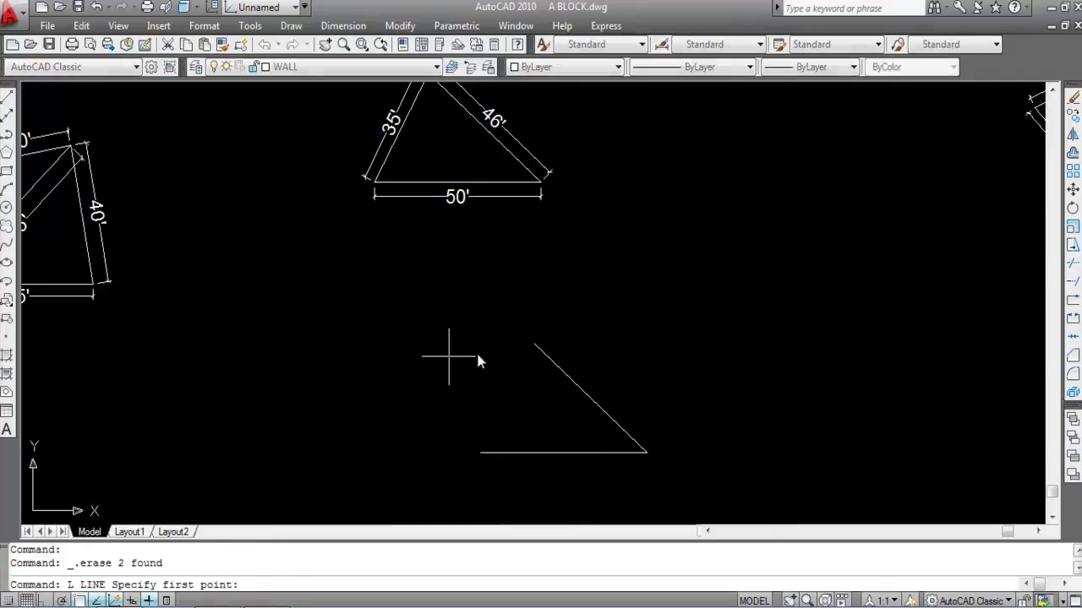
{"action": "left_click", "coordinate": [535, 347]}
{"action": "left_click", "coordinate": [480, 452]}
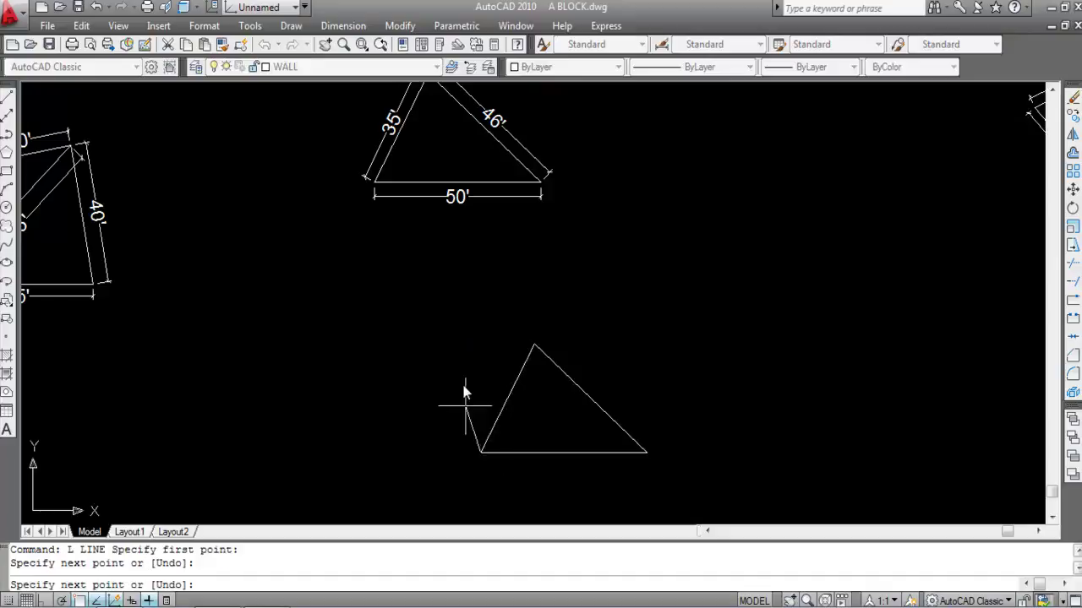
{"action": "key", "text": "Escape"}
Add an aligned dimension just below the new triangle's base
{"action": "scroll", "coordinate": [495, 471], "scroll_direction": "up", "scroll_amount": 3}
{"action": "scroll", "coordinate": [495, 470], "scroll_direction": "down", "scroll_amount": 4}
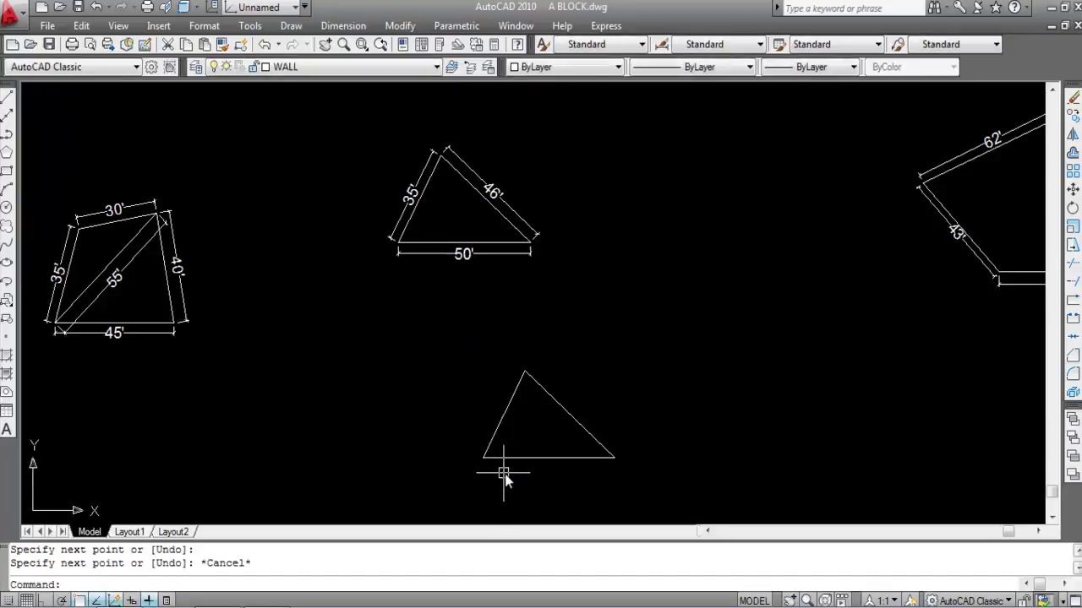
{"action": "left_click", "coordinate": [338, 24]}
{"action": "left_click", "coordinate": [357, 90]}
{"action": "key", "text": "Return"}
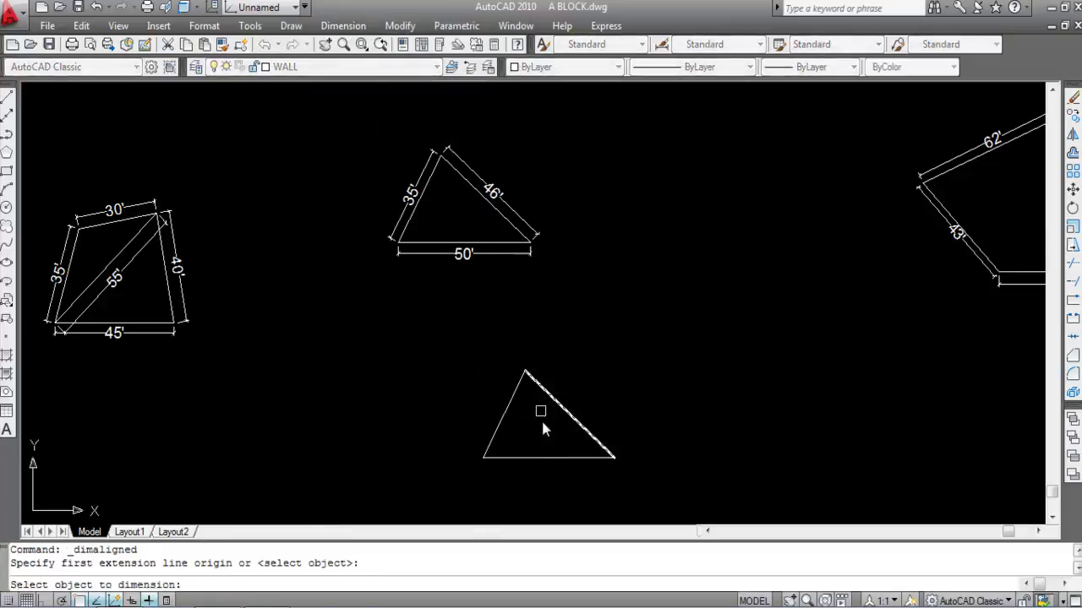
{"action": "left_click", "coordinate": [551, 466]}
{"action": "scroll", "coordinate": [550, 467], "scroll_direction": "up", "scroll_amount": 3}
{"action": "left_click", "coordinate": [549, 469]}
{"action": "scroll", "coordinate": [549, 470], "scroll_direction": "down", "scroll_amount": 3}
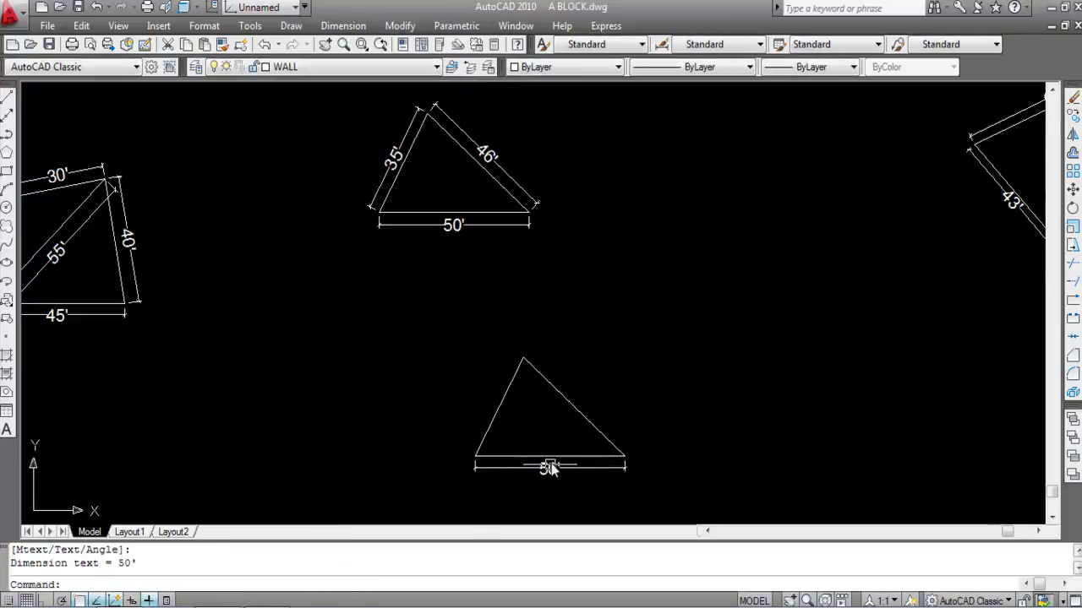
Add an aligned dimension along the outside of the new triangle's right side
{"action": "key", "text": "Return"}
{"action": "key", "text": "Return"}
{"action": "left_click", "coordinate": [578, 414]}
{"action": "scroll", "coordinate": [574, 412], "scroll_direction": "up", "scroll_amount": 3}
{"action": "left_click", "coordinate": [599, 357]}
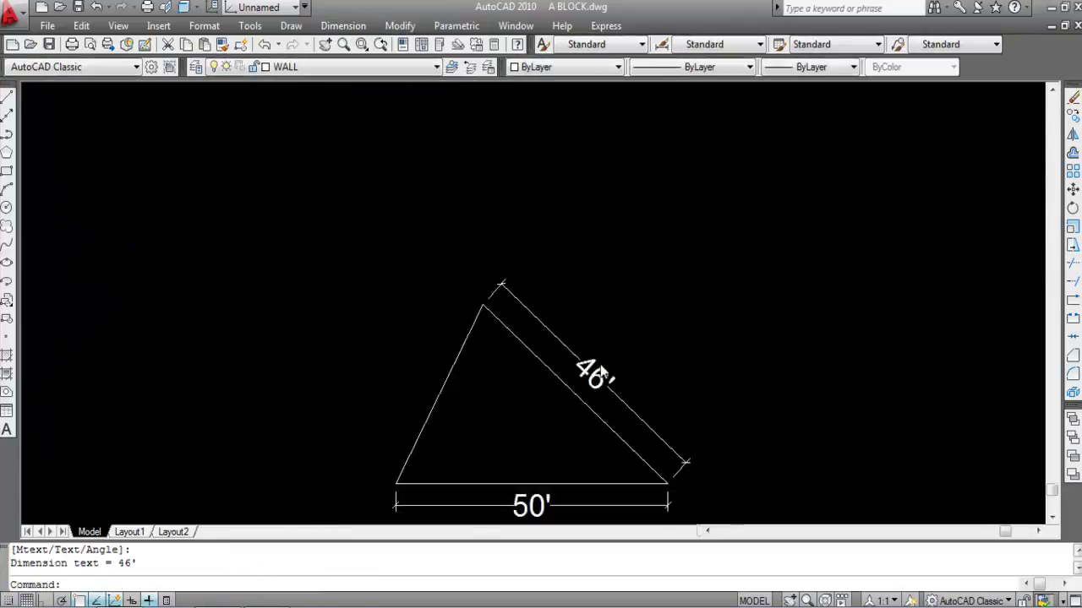
Add an aligned dimension along the outside of the new triangle's left side
{"action": "scroll", "coordinate": [591, 372], "scroll_direction": "down", "scroll_amount": 2}
{"action": "key", "text": "Return"}
{"action": "key", "text": "Return"}
{"action": "left_click", "coordinate": [499, 384]}
{"action": "scroll", "coordinate": [497, 382], "scroll_direction": "up", "scroll_amount": 3}
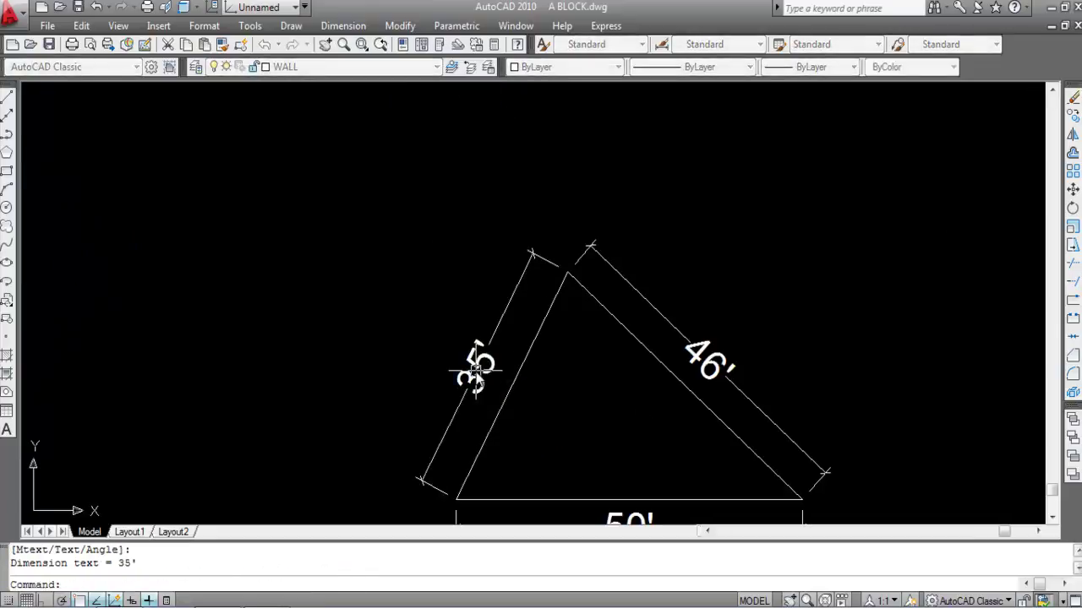
{"action": "left_click", "coordinate": [436, 328]}
Preview a copy of the new dimensioned triangle over the reference triangle, using its base's right endpoint as base point, to compare their shapes
{"action": "scroll", "coordinate": [437, 328], "scroll_direction": "down", "scroll_amount": 3}
{"action": "scroll", "coordinate": [503, 397], "scroll_direction": "down", "scroll_amount": 2}
{"action": "scroll", "coordinate": [497, 380], "scroll_direction": "up", "scroll_amount": 3}
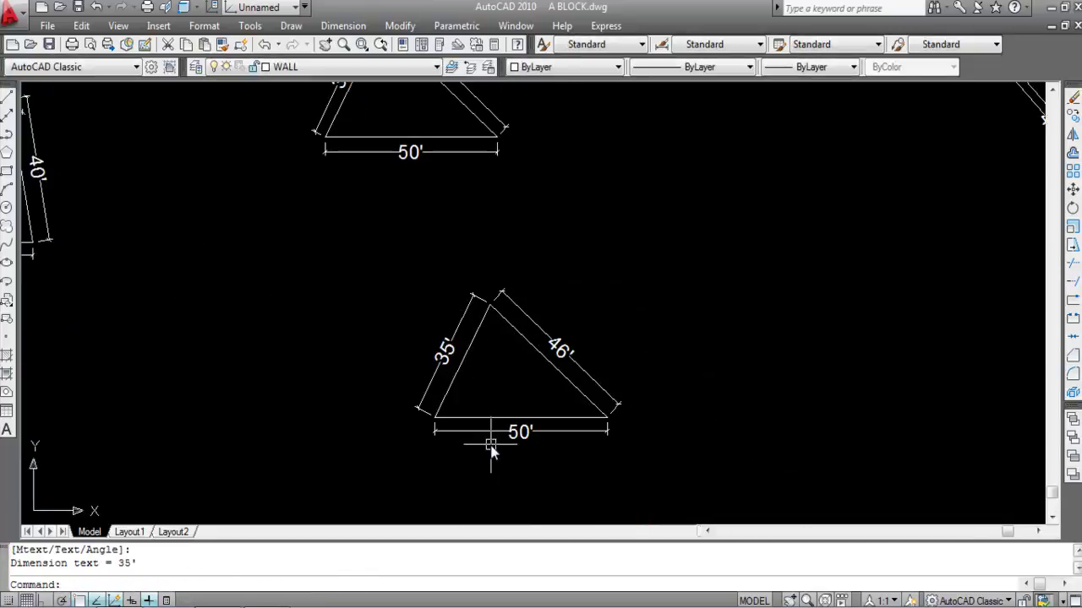
{"action": "scroll", "coordinate": [446, 427], "scroll_direction": "down", "scroll_amount": 2}
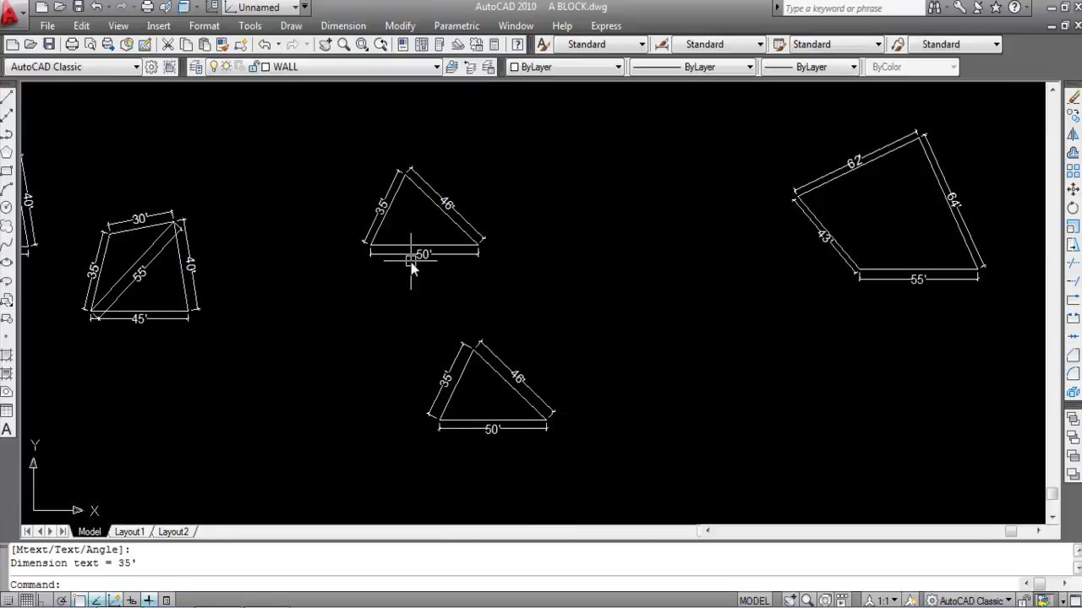
{"action": "left_click", "coordinate": [583, 447]}
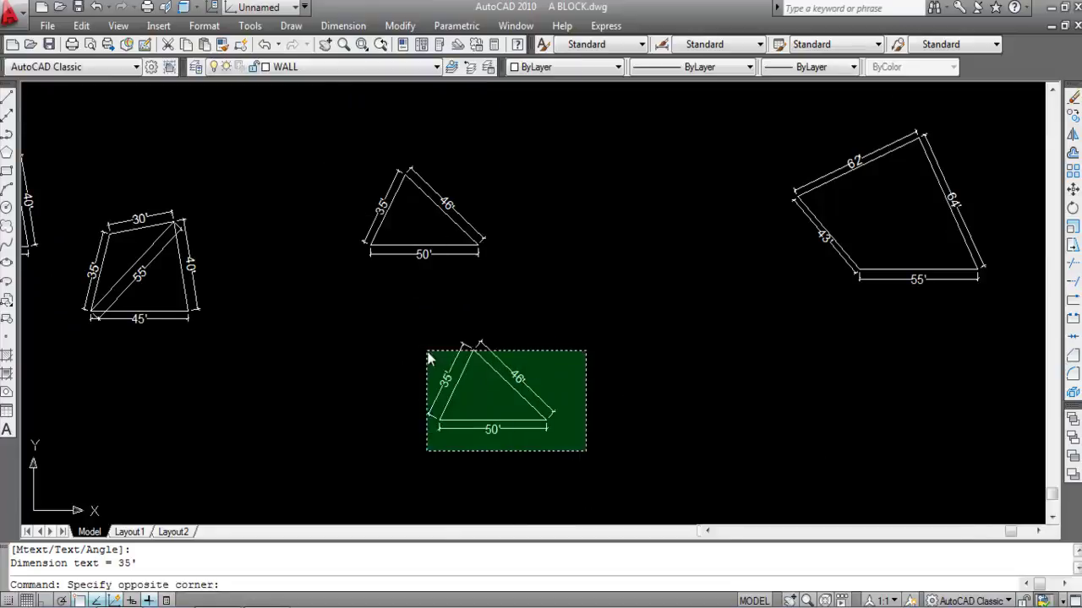
{"action": "left_click", "coordinate": [407, 327]}
{"action": "type", "text": "CO"}
{"action": "key", "text": "Return"}
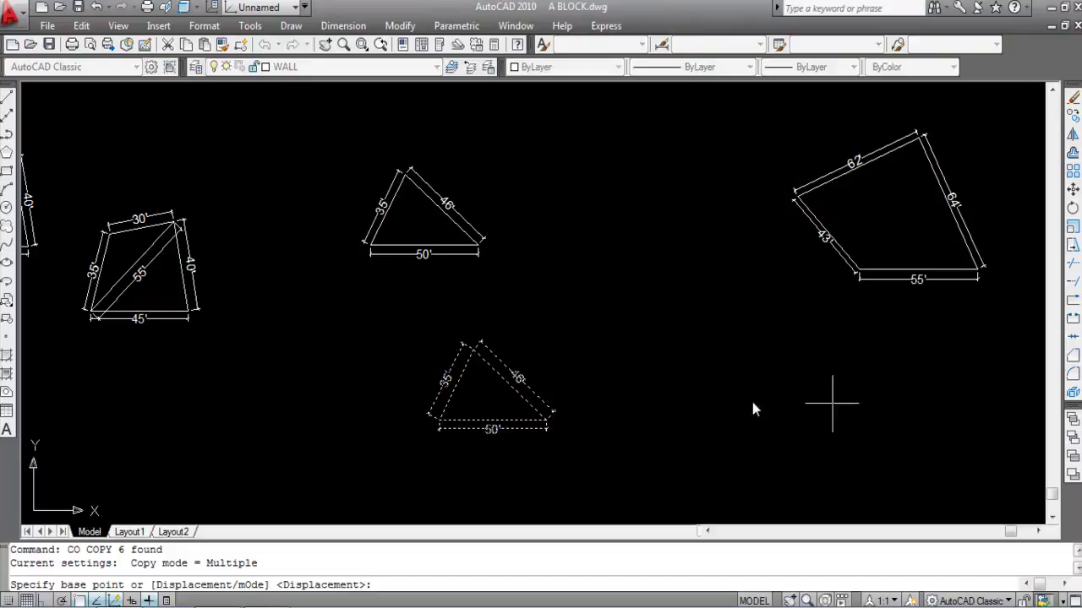
{"action": "scroll", "coordinate": [568, 406], "scroll_direction": "up", "scroll_amount": 8}
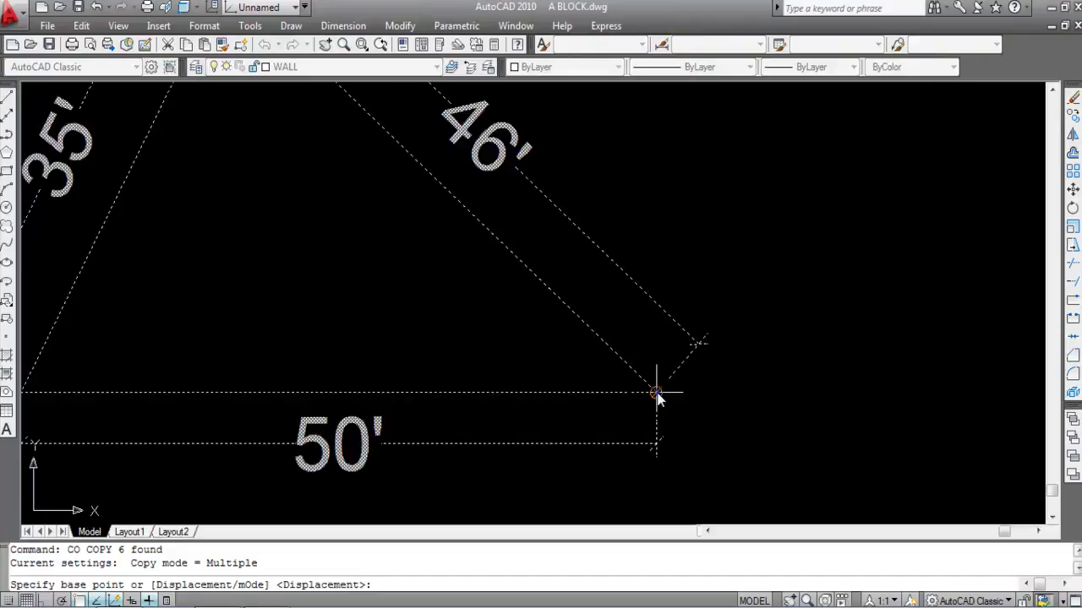
{"action": "left_click", "coordinate": [657, 392]}
{"action": "scroll", "coordinate": [657, 393], "scroll_direction": "down", "scroll_amount": 8}
{"action": "scroll", "coordinate": [556, 296], "scroll_direction": "down", "scroll_amount": 2}
{"action": "scroll", "coordinate": [556, 295], "scroll_direction": "up", "scroll_amount": 4}
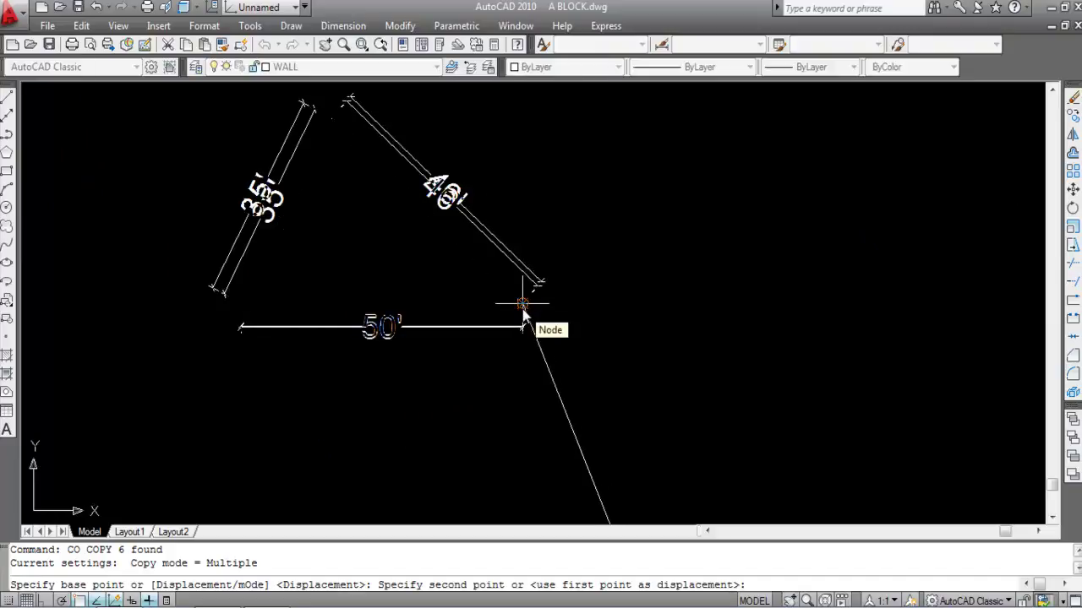
{"action": "key", "text": "Escape"}
Draw a horizontal 55' line with Ortho on in the empty area below the reference quadrilateral with 43', 62', 64' and 55' sides
{"action": "scroll", "coordinate": [523, 314], "scroll_direction": "down", "scroll_amount": 8}
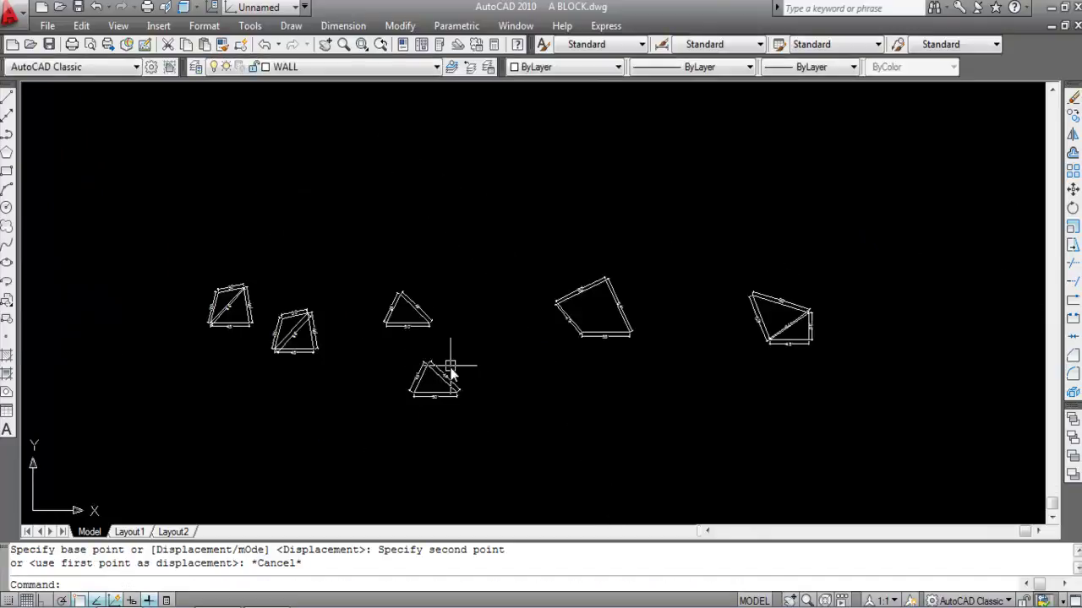
{"action": "scroll", "coordinate": [727, 354], "scroll_direction": "up", "scroll_amount": 2}
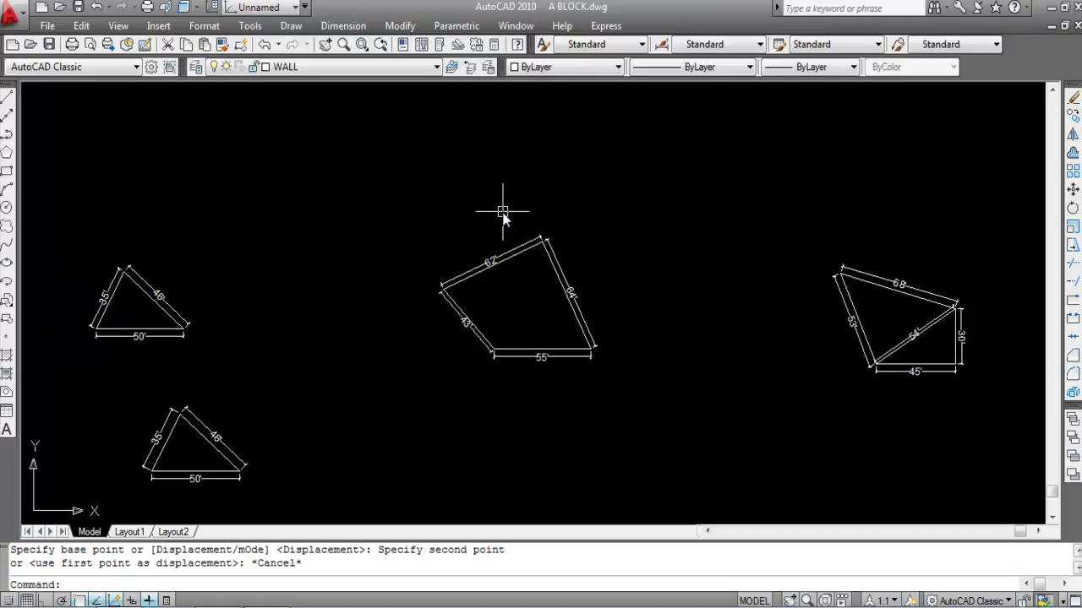
{"action": "scroll", "coordinate": [456, 238], "scroll_direction": "down", "scroll_amount": 2}
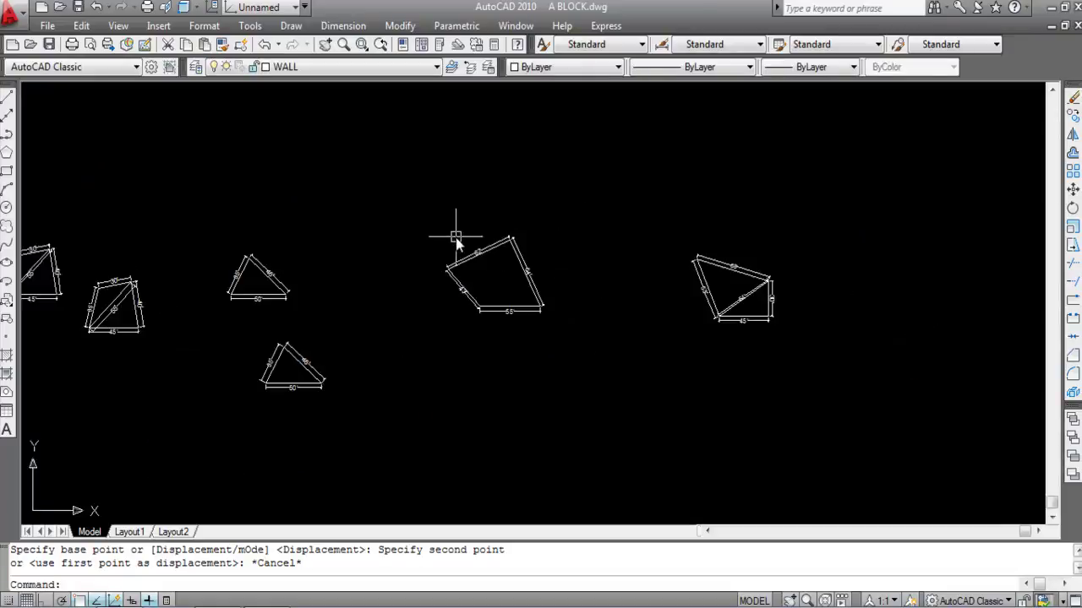
{"action": "scroll", "coordinate": [505, 308], "scroll_direction": "up", "scroll_amount": 2}
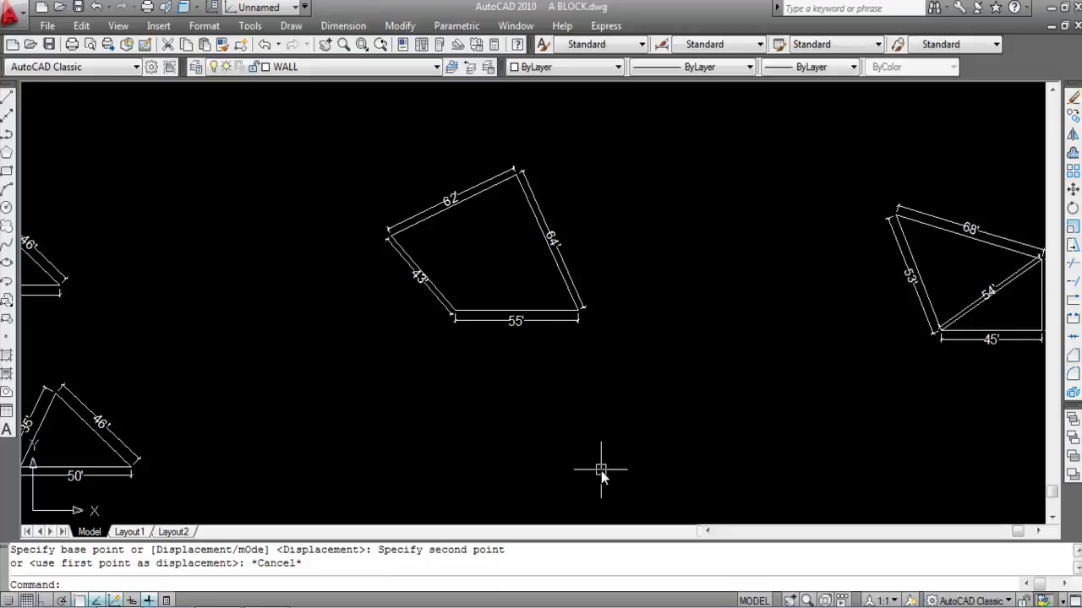
{"action": "key", "text": "Return"}
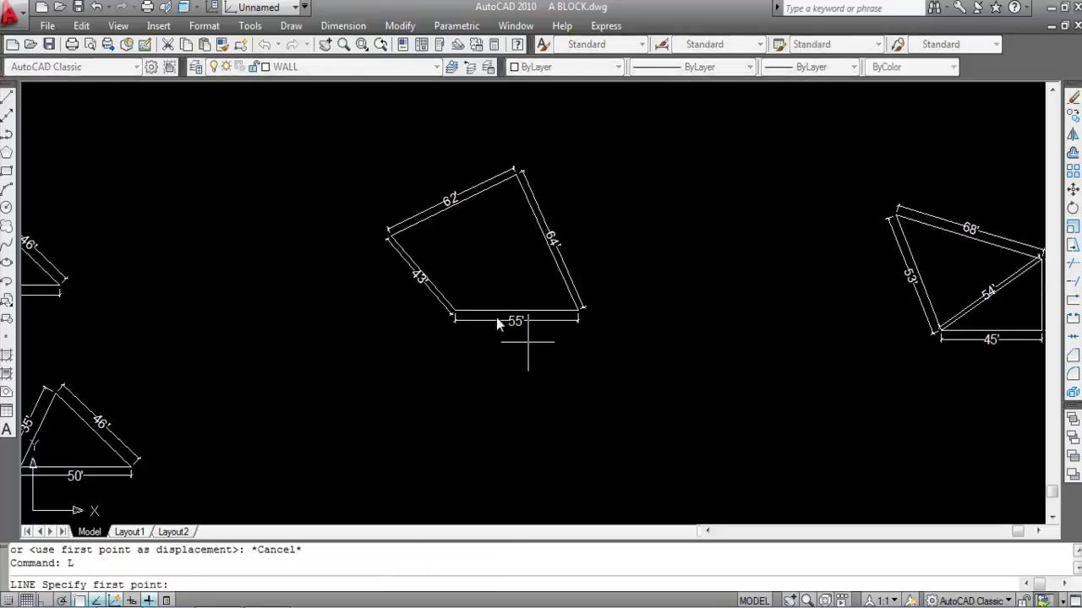
{"action": "scroll", "coordinate": [575, 435], "scroll_direction": "down", "scroll_amount": 3}
{"action": "scroll", "coordinate": [540, 448], "scroll_direction": "up", "scroll_amount": 2}
{"action": "left_click", "coordinate": [531, 456]}
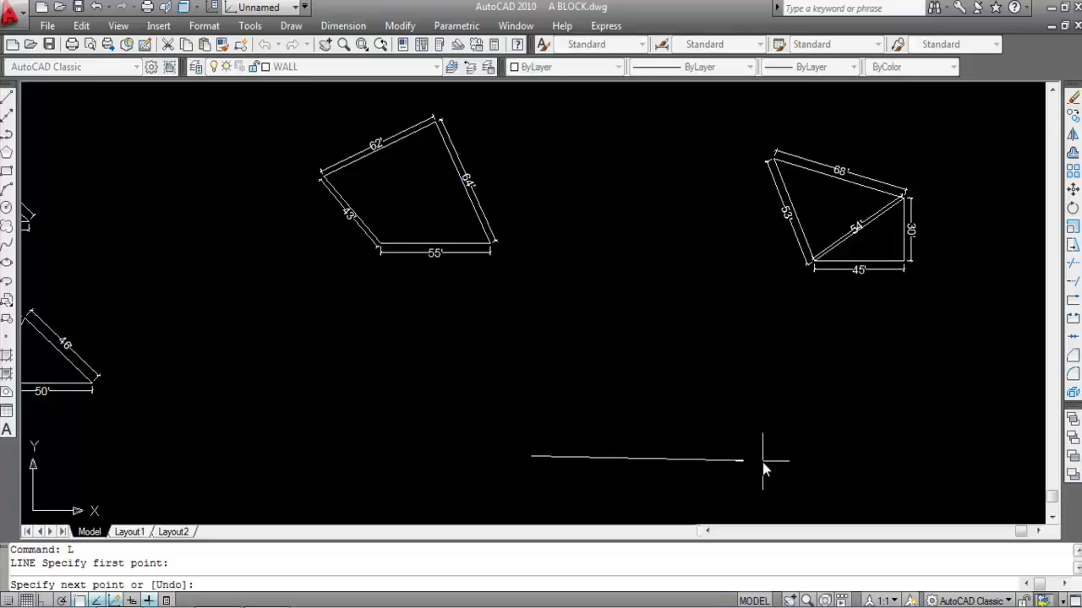
{"action": "key", "text": "F8"}
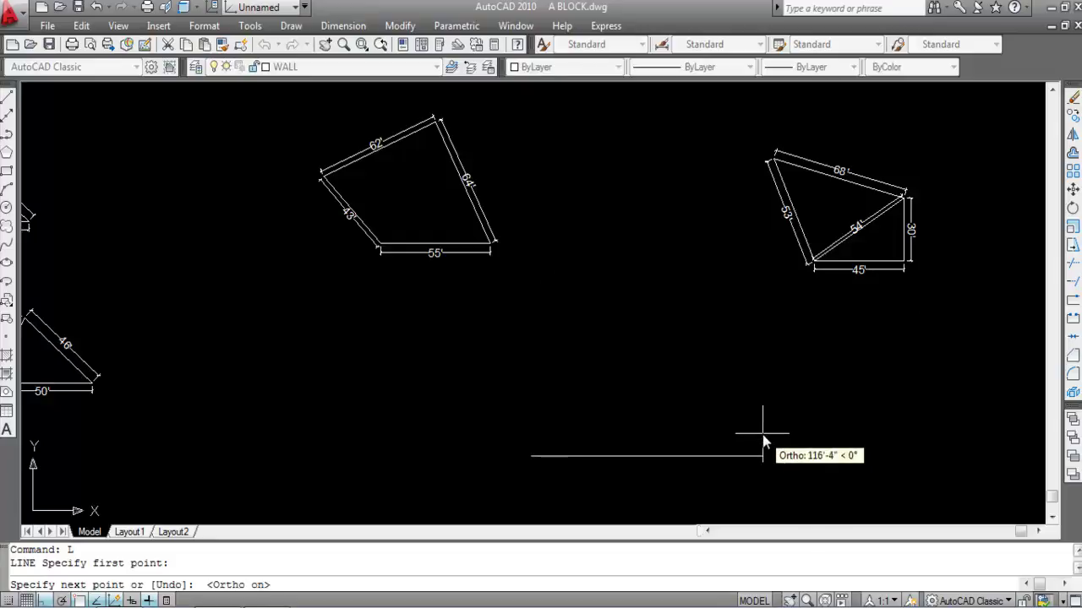
{"action": "type", "text": "55'"}
{"action": "key", "text": "Return"}
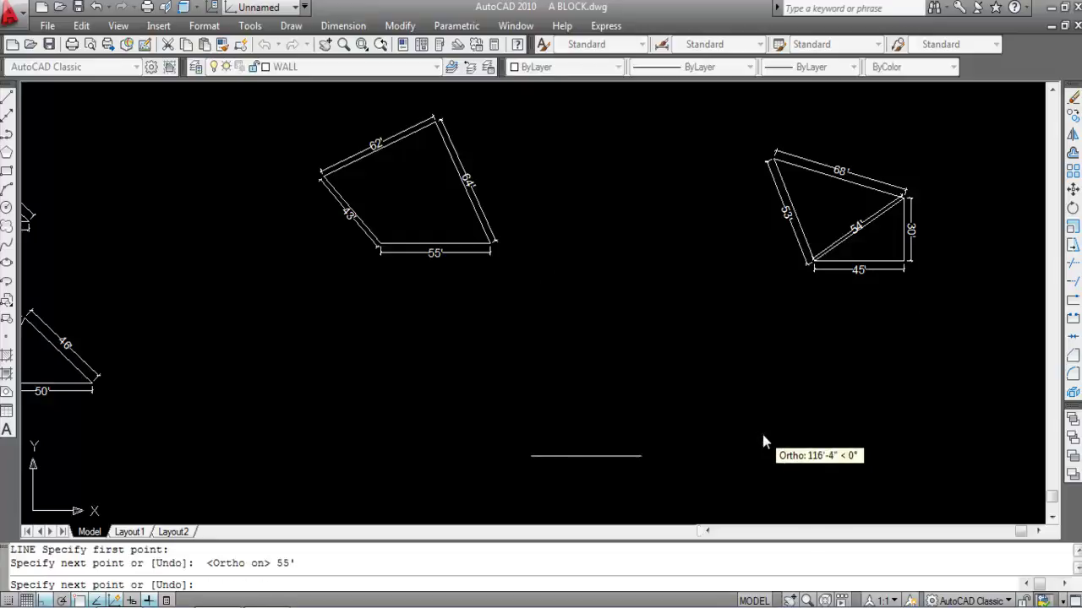
{"action": "key", "text": "Escape"}
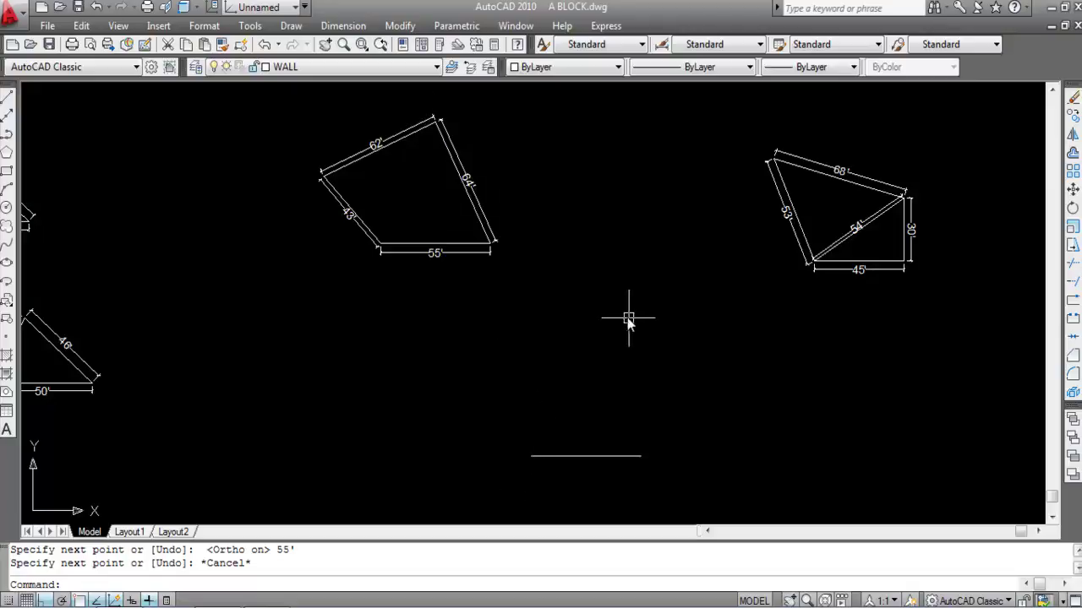
Draw a circle of radius 64' centred on the new 55' line's right endpoint
{"action": "left_click", "coordinate": [7, 207]}
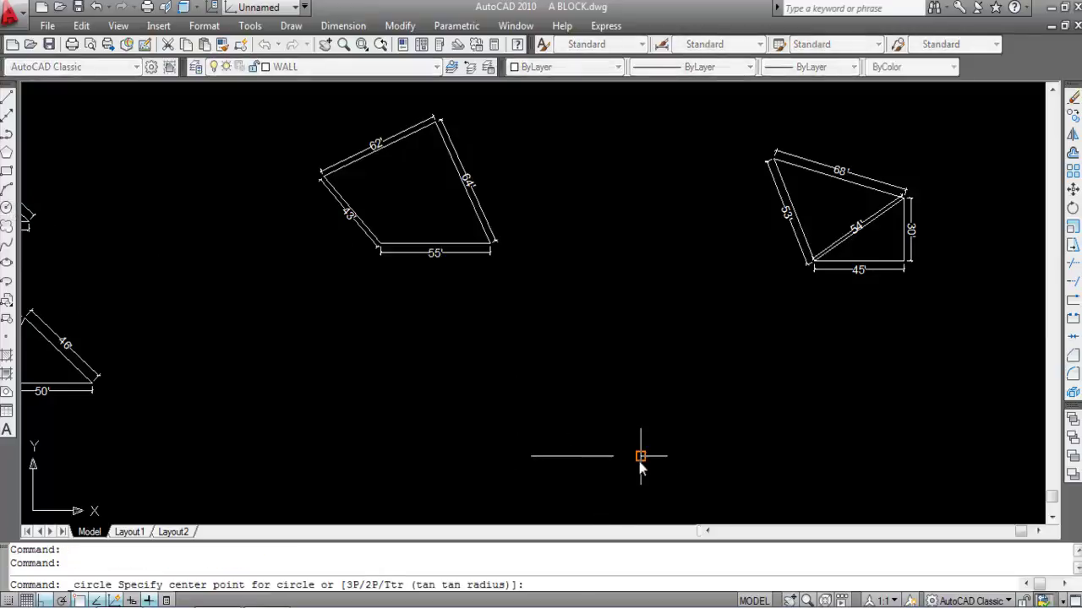
{"action": "scroll", "coordinate": [641, 467], "scroll_direction": "up", "scroll_amount": 5}
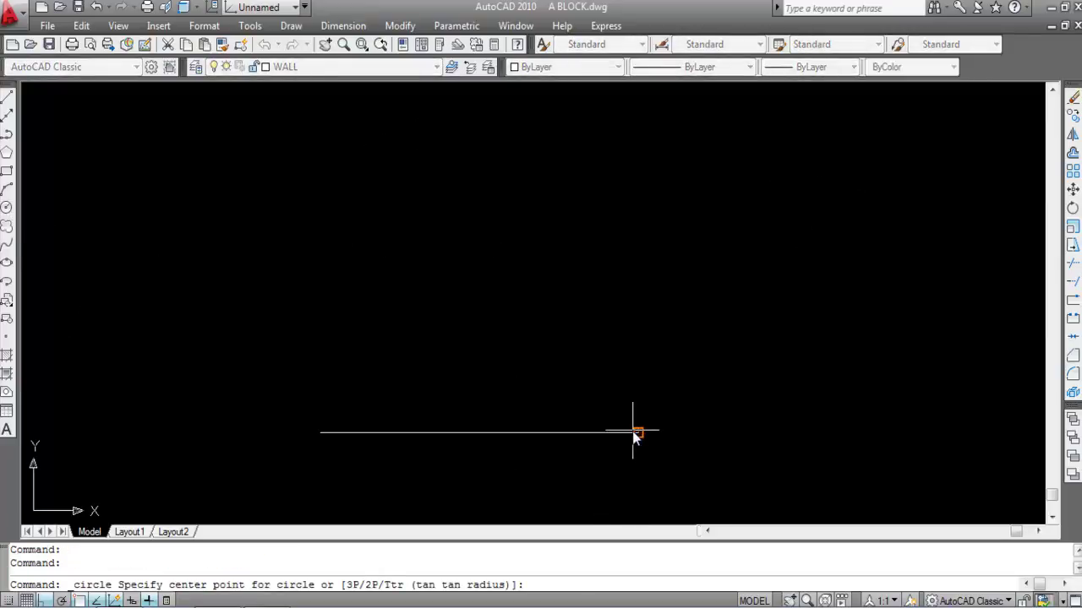
{"action": "left_click", "coordinate": [637, 433]}
{"action": "scroll", "coordinate": [701, 453], "scroll_direction": "down", "scroll_amount": 5}
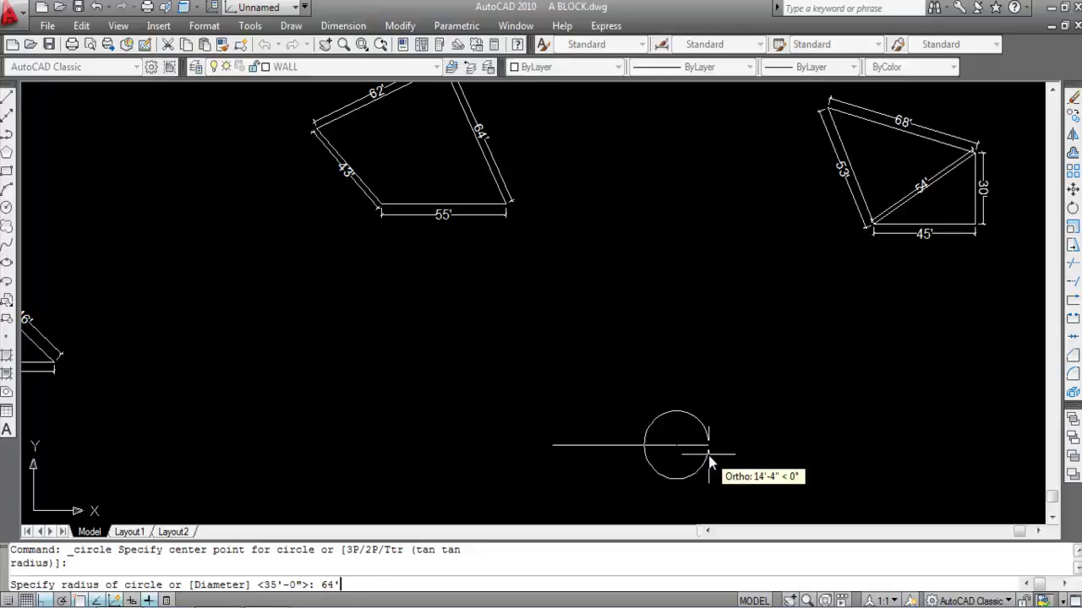
{"action": "type", "text": "64'"}
{"action": "key", "text": "Return"}
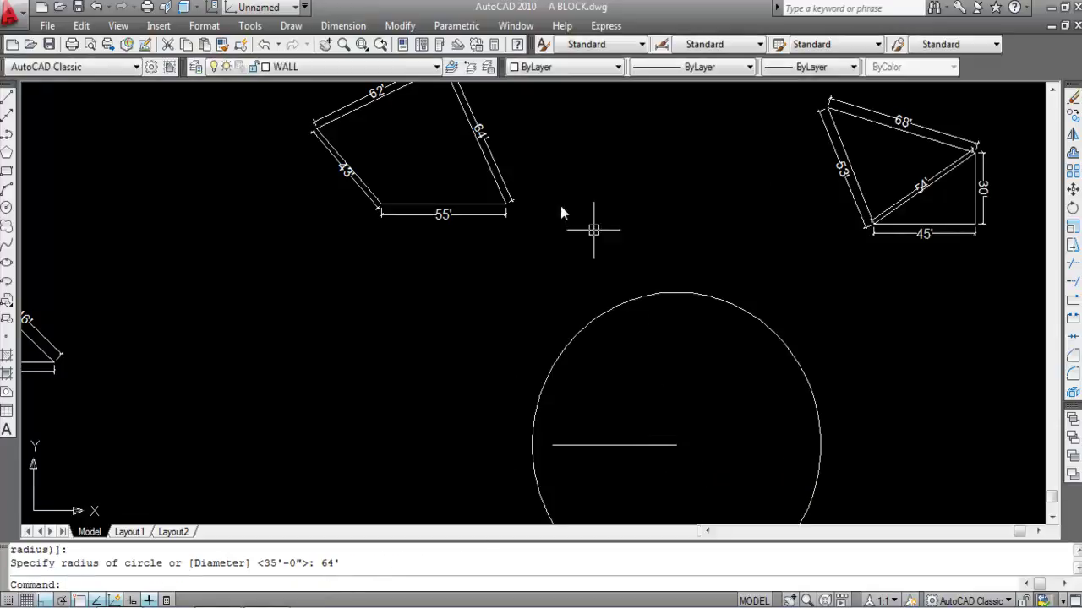
Draw a second circle of radius 64' centred on the 55' line's left endpoint
{"action": "scroll", "coordinate": [379, 255], "scroll_direction": "down", "scroll_amount": 1}
{"action": "key", "text": "Return"}
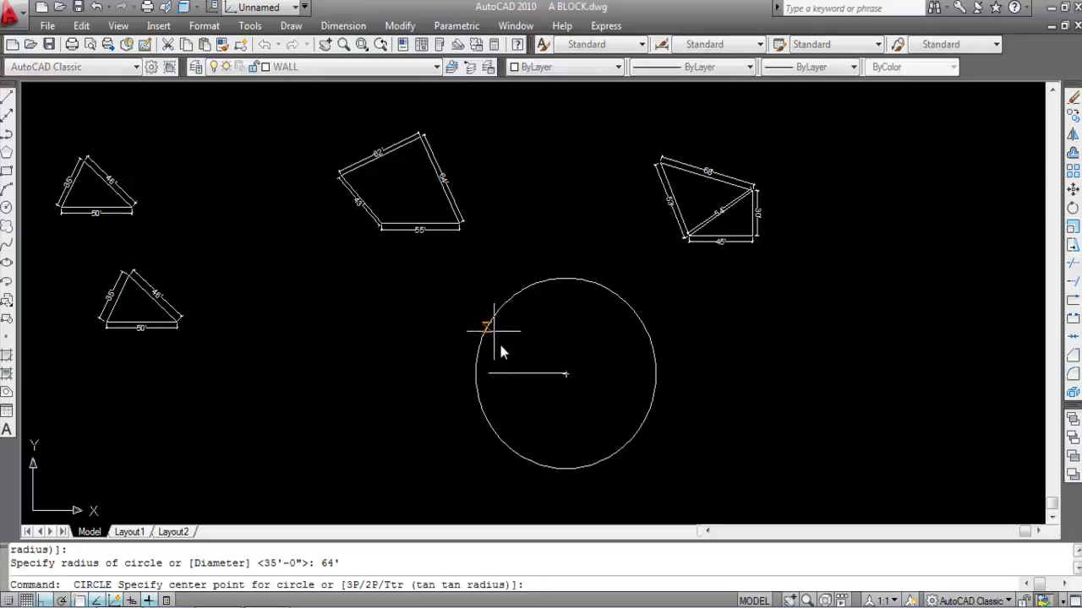
{"action": "left_click", "coordinate": [488, 374]}
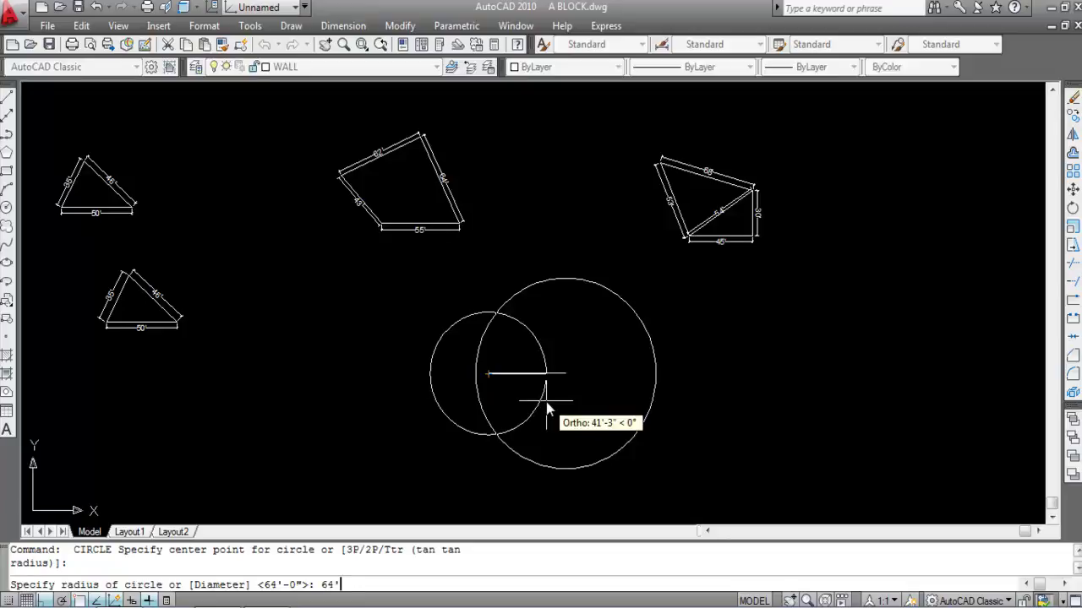
{"action": "type", "text": "64'"}
{"action": "key", "text": "Return"}
With Ortho off, draw a line from the circles' upper intersection to the 55' line's right endpoint
{"action": "scroll", "coordinate": [536, 295], "scroll_direction": "up", "scroll_amount": 4}
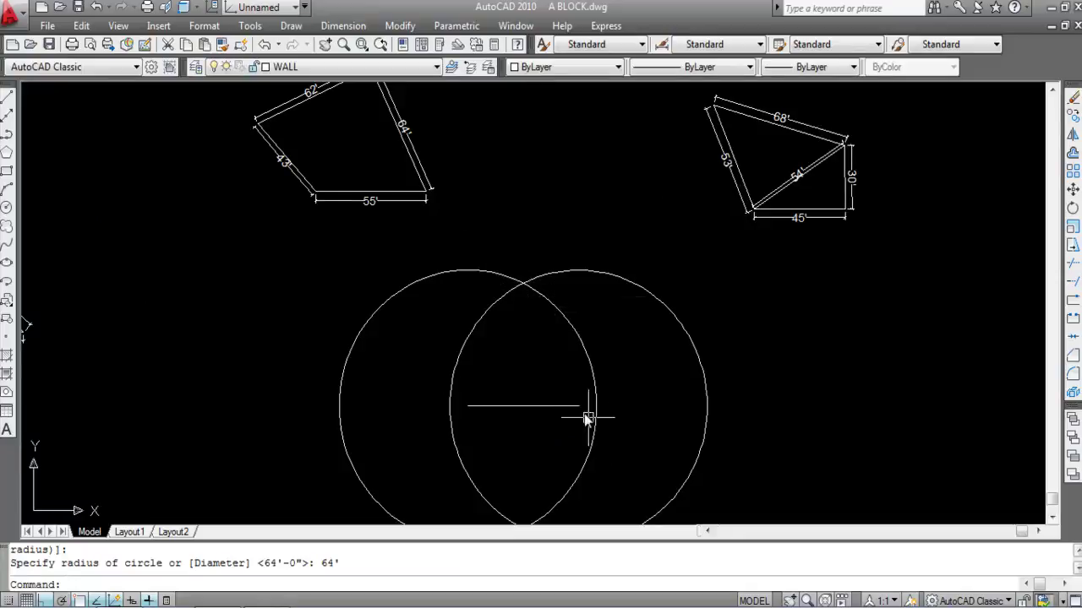
{"action": "key", "text": "Return"}
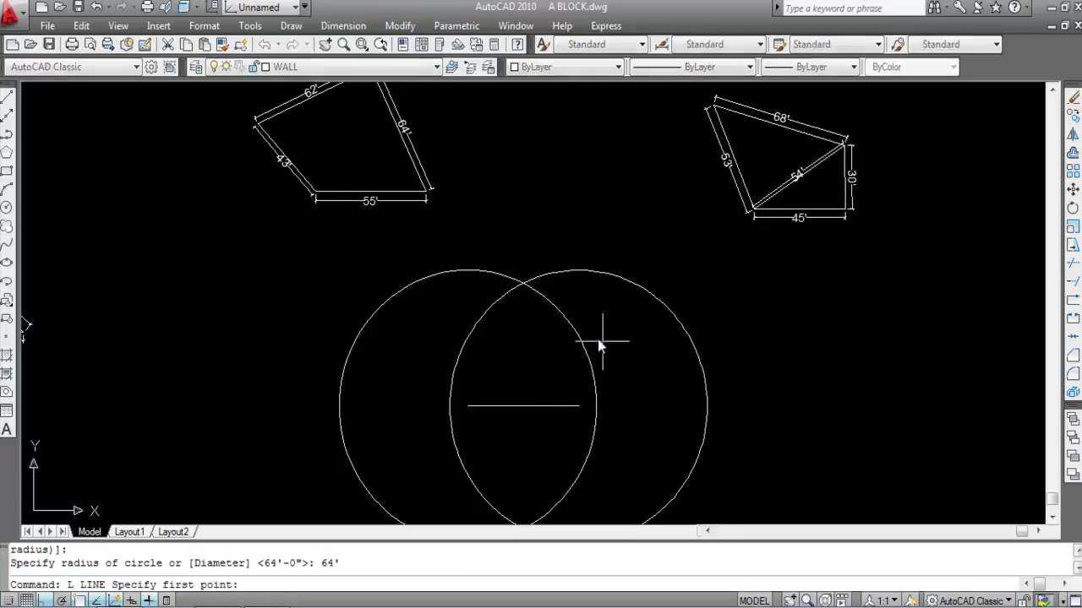
{"action": "left_click", "coordinate": [523, 282]}
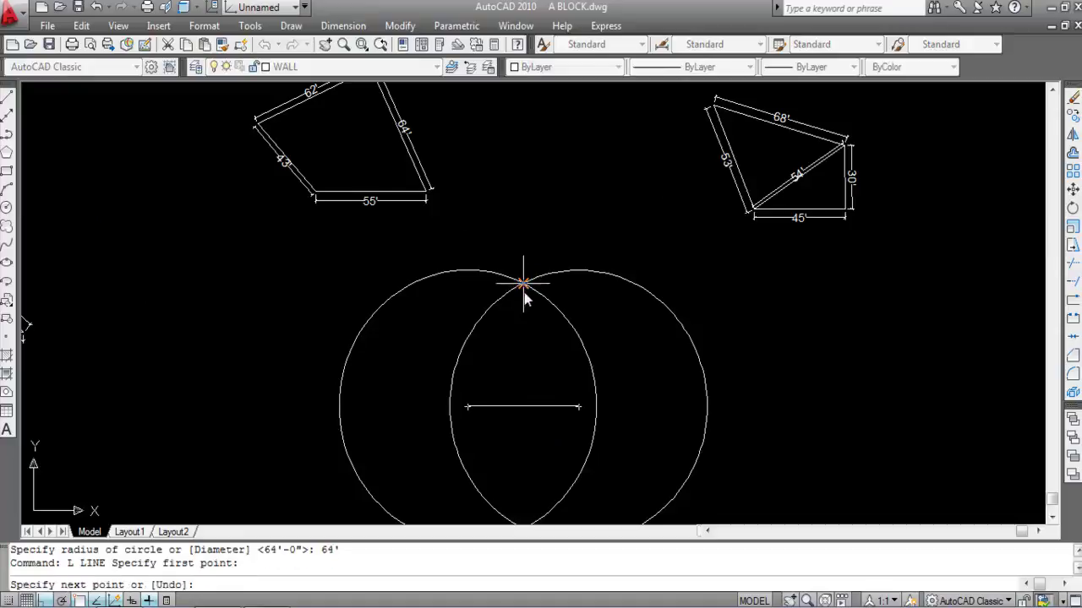
{"action": "key", "text": "F8"}
{"action": "left_click", "coordinate": [579, 407]}
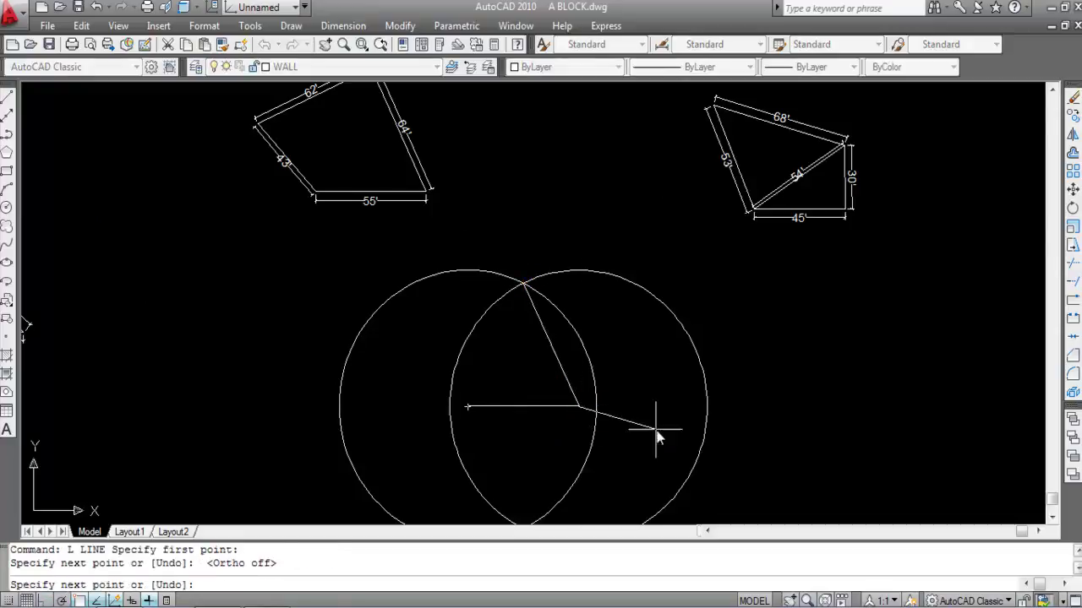
{"action": "key", "text": "Escape"}
Erase the two 64' construction circles, keeping the base line and the right side
{"action": "left_click", "coordinate": [575, 329]}
{"action": "left_click", "coordinate": [577, 261]}
{"action": "left_click", "coordinate": [576, 281]}
{"action": "key", "text": "Delete"}
Draw a circle of radius 62' centred on the upper endpoint of the new right side
{"action": "scroll", "coordinate": [557, 338], "scroll_direction": "up", "scroll_amount": 1}
{"action": "scroll", "coordinate": [498, 289], "scroll_direction": "down", "scroll_amount": 1}
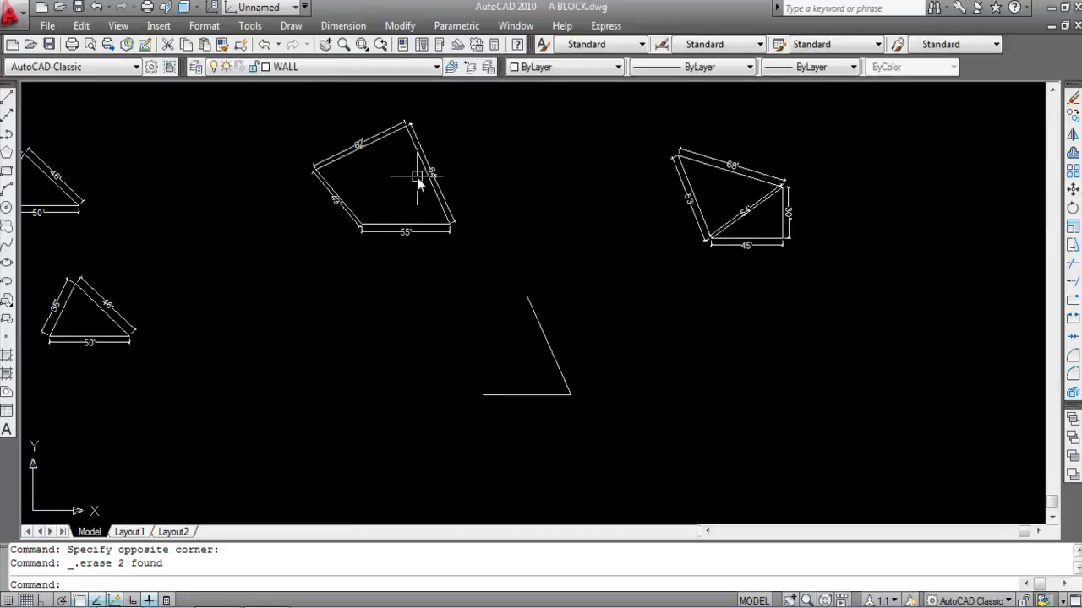
{"action": "scroll", "coordinate": [368, 140], "scroll_direction": "up", "scroll_amount": 1}
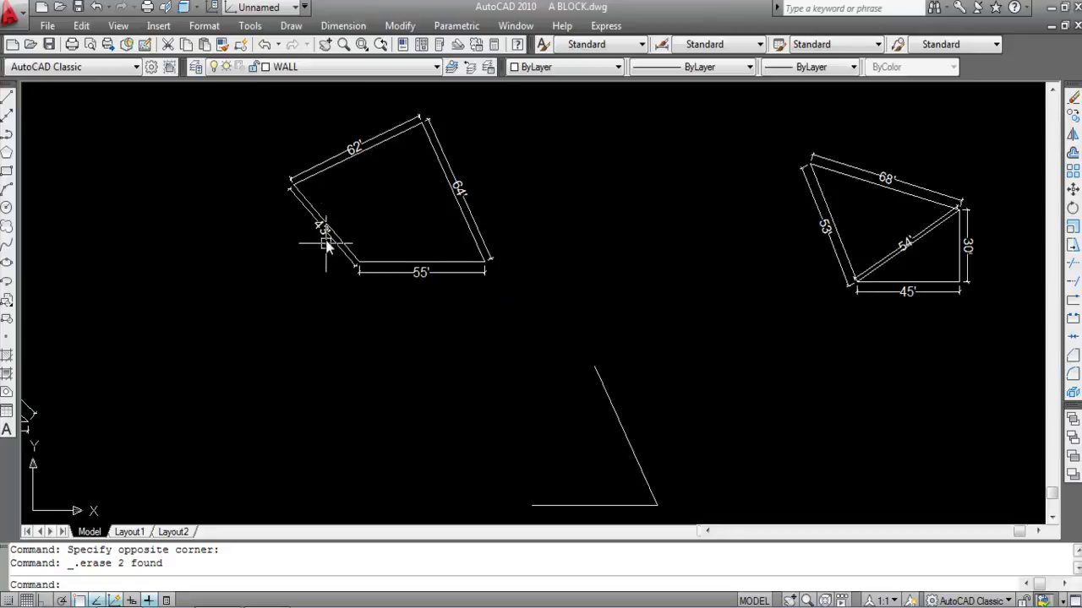
{"action": "scroll", "coordinate": [326, 245], "scroll_direction": "down", "scroll_amount": 2}
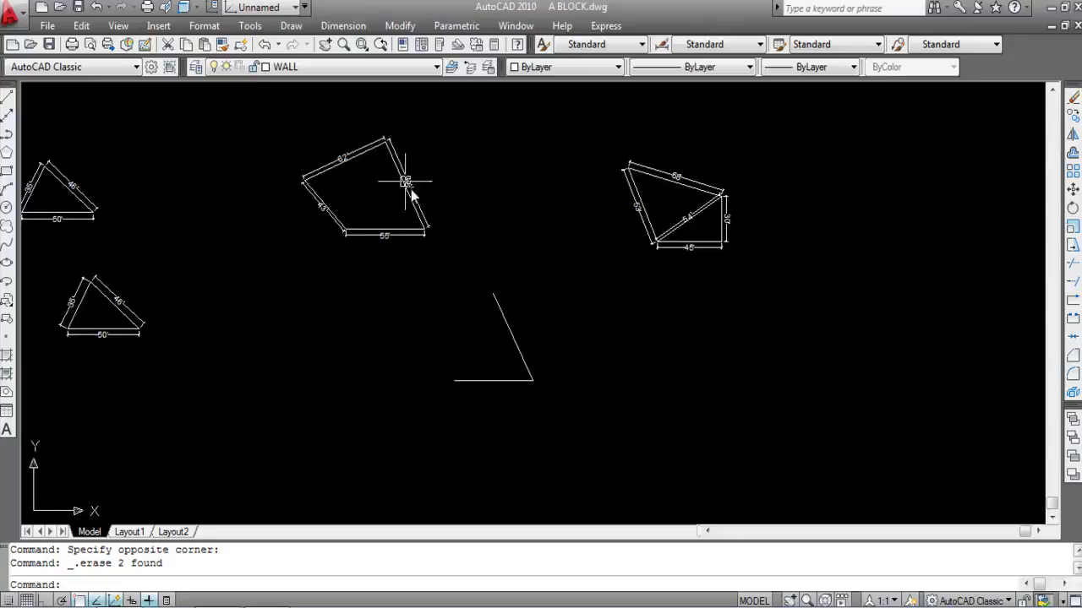
{"action": "scroll", "coordinate": [470, 268], "scroll_direction": "up", "scroll_amount": 1}
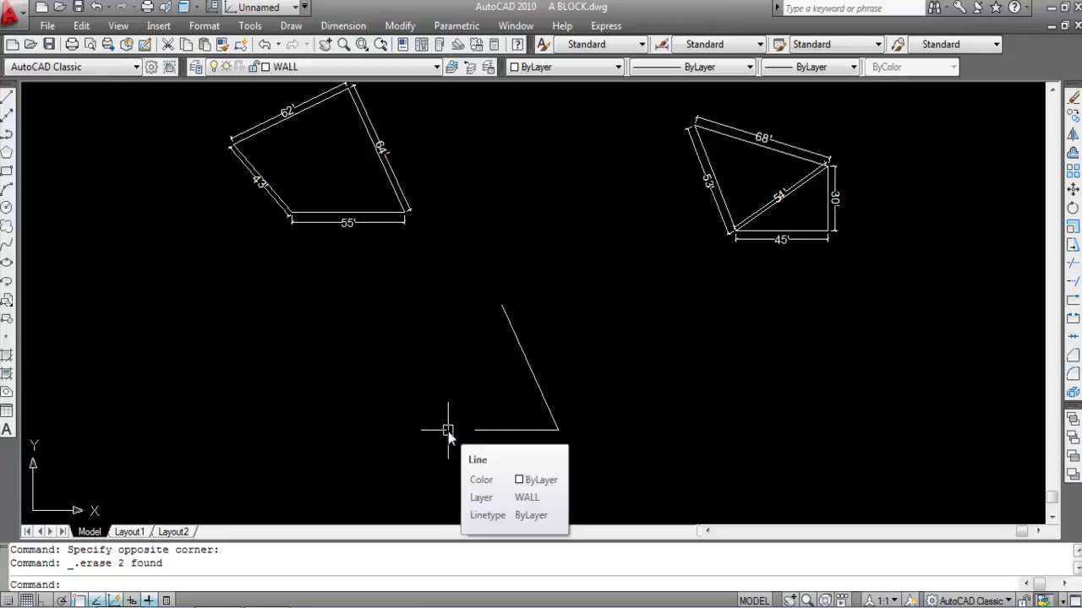
{"action": "left_click", "coordinate": [6, 207]}
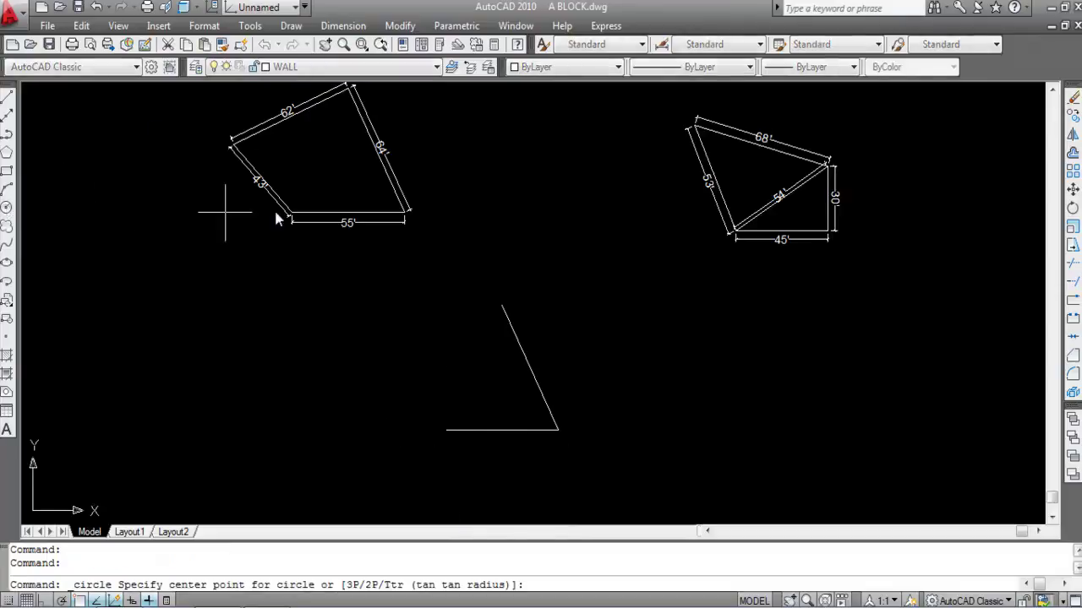
{"action": "left_click", "coordinate": [502, 306]}
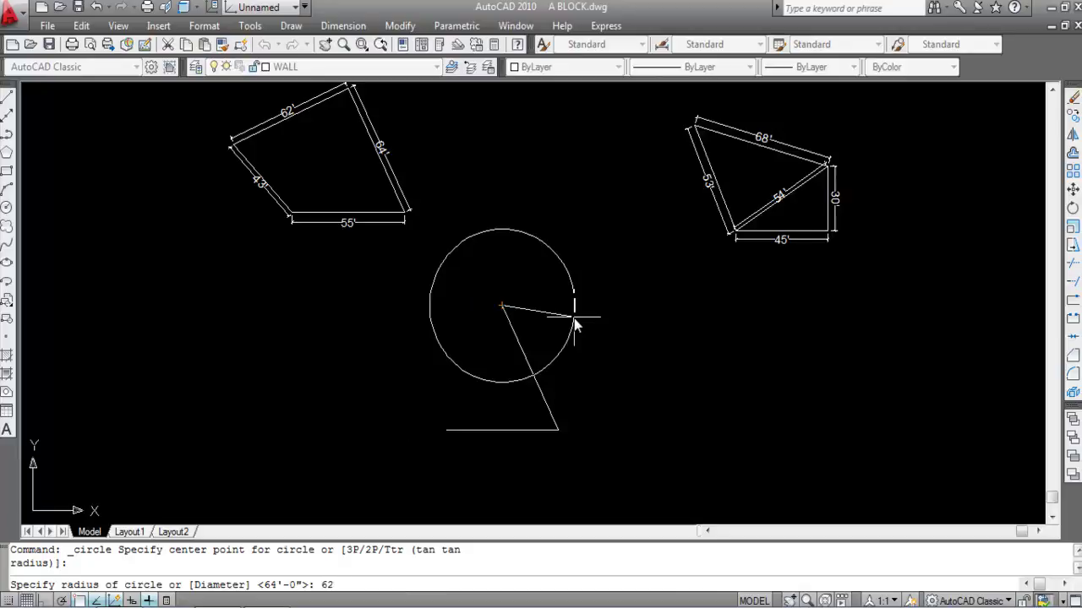
{"action": "type", "text": "62'"}
{"action": "key", "text": "Return"}
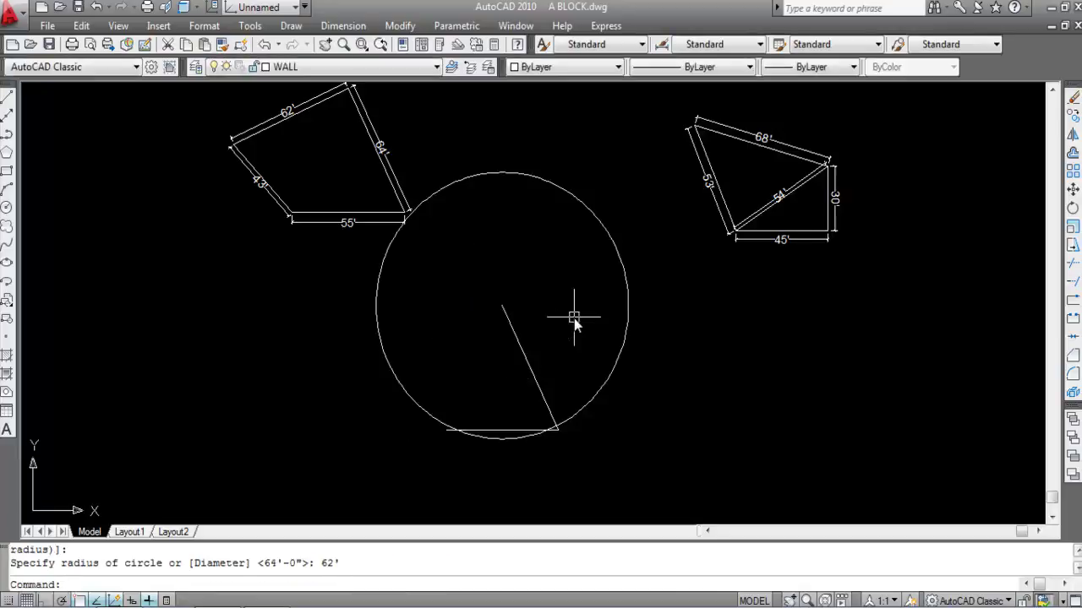
Draw a circle of radius 43' centred on the base line's left endpoint
{"action": "key", "text": "Return"}
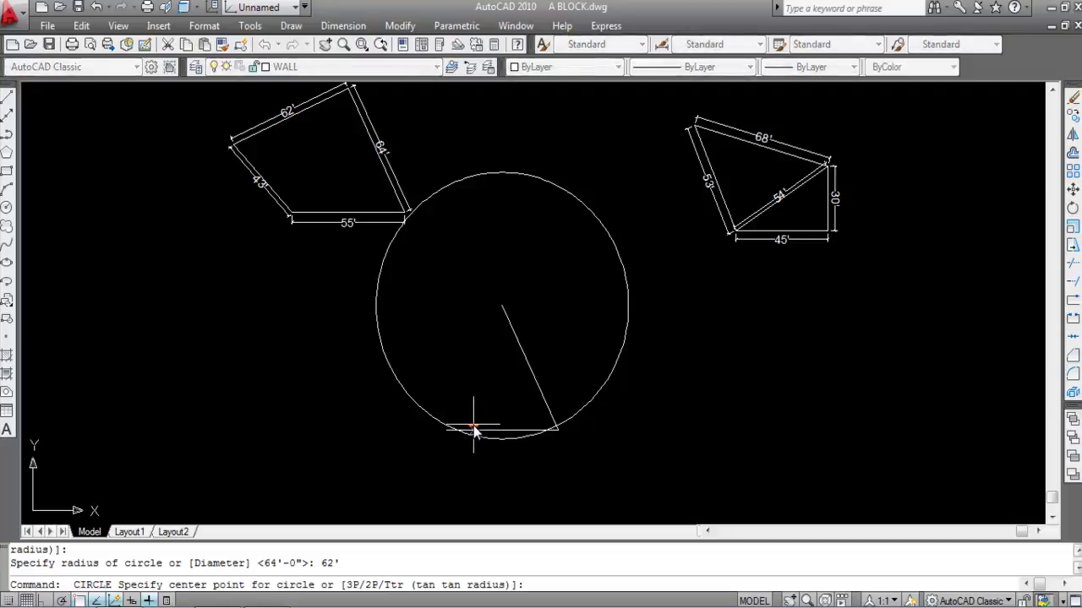
{"action": "scroll", "coordinate": [454, 434], "scroll_direction": "up", "scroll_amount": 3}
{"action": "left_click", "coordinate": [457, 455]}
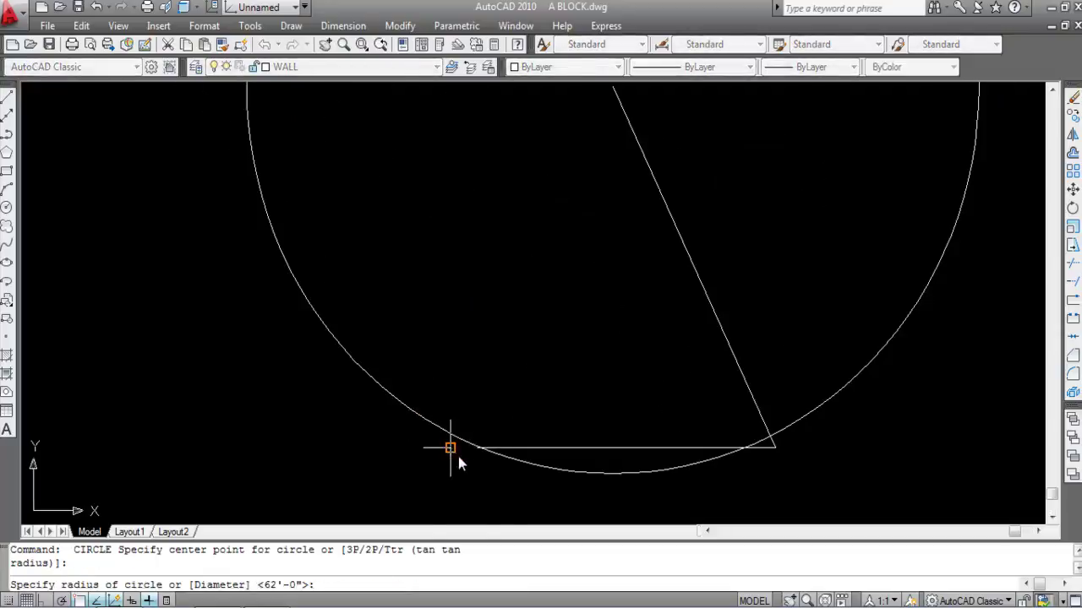
{"action": "scroll", "coordinate": [457, 456], "scroll_direction": "down", "scroll_amount": 4}
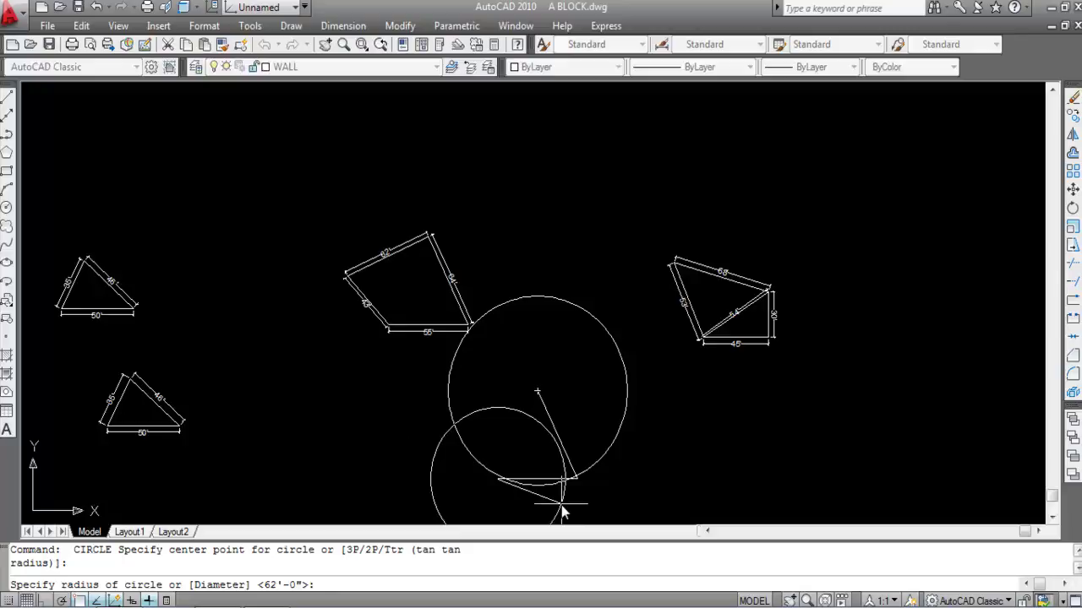
{"action": "scroll", "coordinate": [434, 314], "scroll_direction": "down", "scroll_amount": 2}
{"action": "scroll", "coordinate": [440, 387], "scroll_direction": "up", "scroll_amount": 5}
{"action": "scroll", "coordinate": [463, 374], "scroll_direction": "down", "scroll_amount": 5}
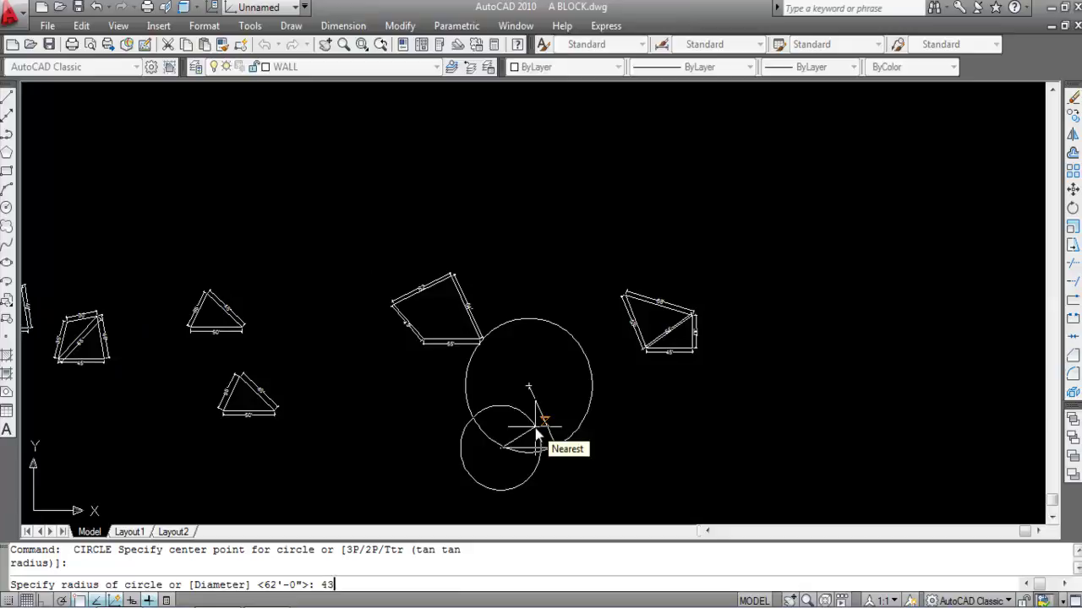
{"action": "key", "text": "Return"}
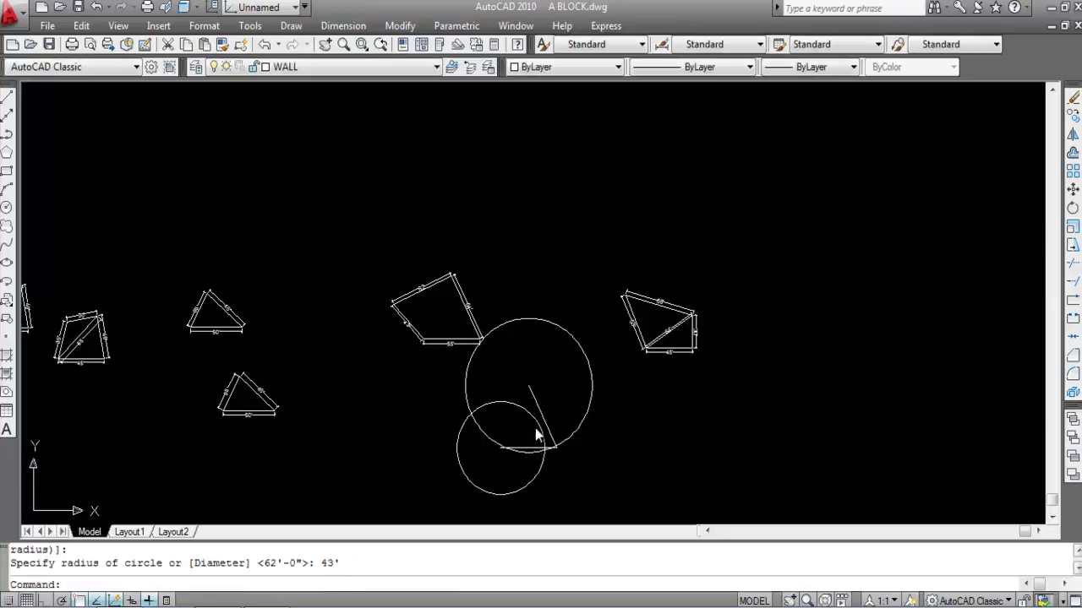
Draw a line from the left intersection of the 62' and 43' circles to the right side's upper endpoint
{"action": "scroll", "coordinate": [478, 421], "scroll_direction": "up", "scroll_amount": 4}
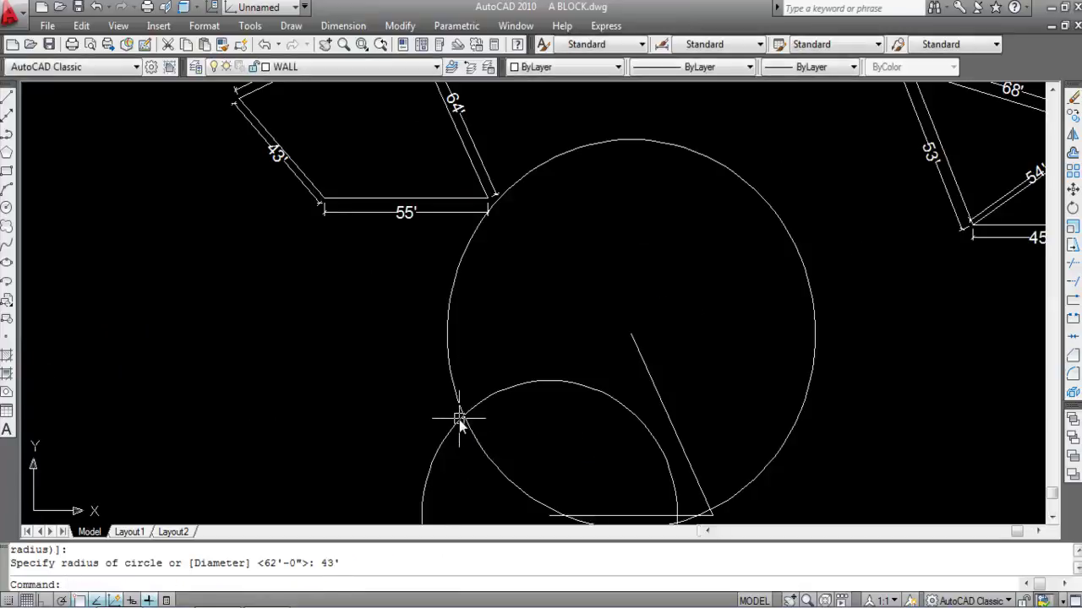
{"action": "scroll", "coordinate": [473, 427], "scroll_direction": "down", "scroll_amount": 2}
{"action": "scroll", "coordinate": [471, 427], "scroll_direction": "up", "scroll_amount": 2}
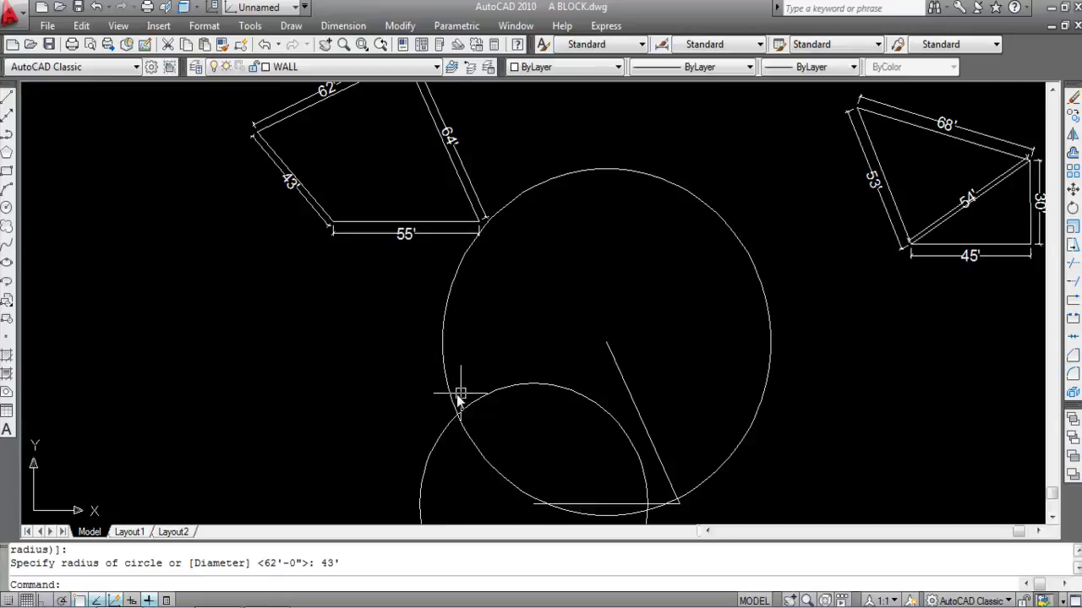
{"action": "scroll", "coordinate": [485, 415], "scroll_direction": "down", "scroll_amount": 3}
{"action": "scroll", "coordinate": [428, 406], "scroll_direction": "up", "scroll_amount": 4}
{"action": "key", "text": "Return"}
{"action": "left_click", "coordinate": [385, 353]}
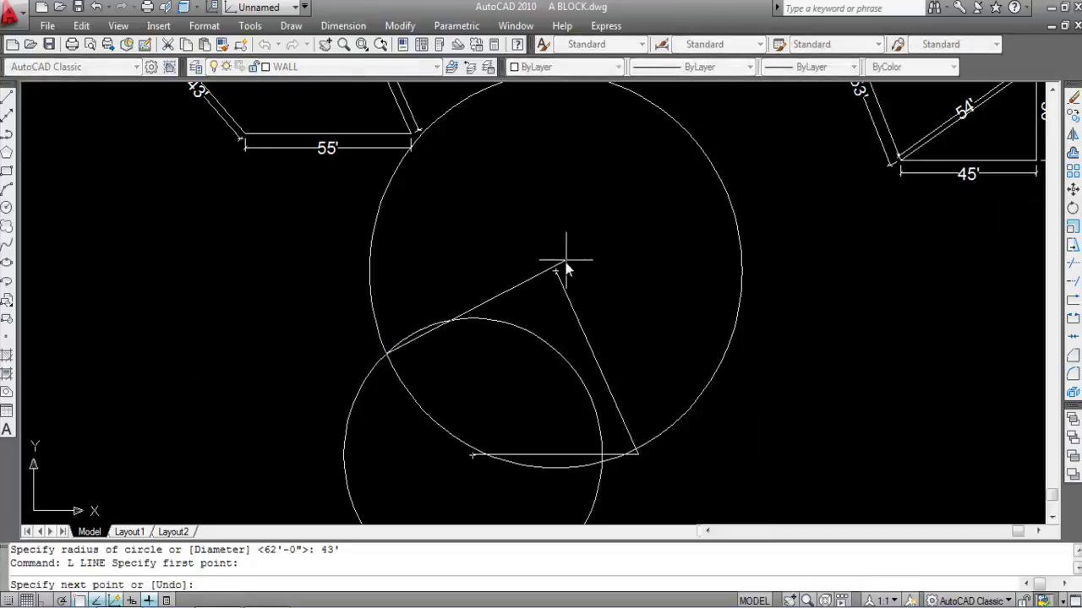
{"action": "left_click", "coordinate": [555, 272]}
{"action": "key", "text": "Return"}
{"action": "key", "text": "Return"}
{"action": "key", "text": "Escape"}
Erase the 62' and 43' construction circles
{"action": "left_click", "coordinate": [401, 384]}
{"action": "left_click", "coordinate": [380, 390]}
{"action": "left_click", "coordinate": [333, 392]}
{"action": "key", "text": "Delete"}
Close the quadrilateral with a line from the upper side's left end to the base's left endpoint
{"action": "type", "text": "l"}
{"action": "key", "text": "Return"}
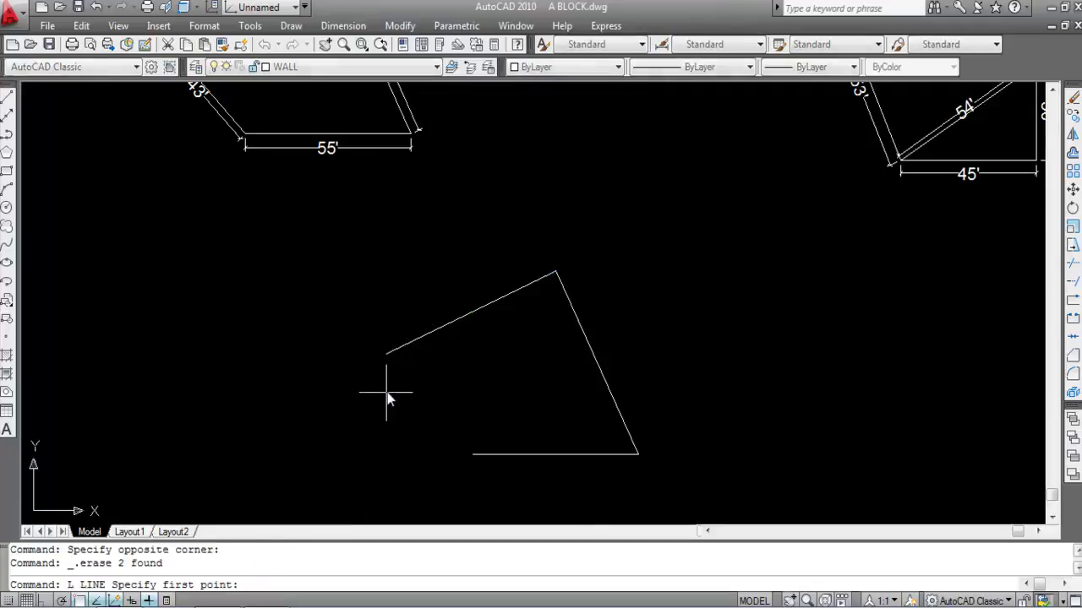
{"action": "left_click", "coordinate": [372, 354]}
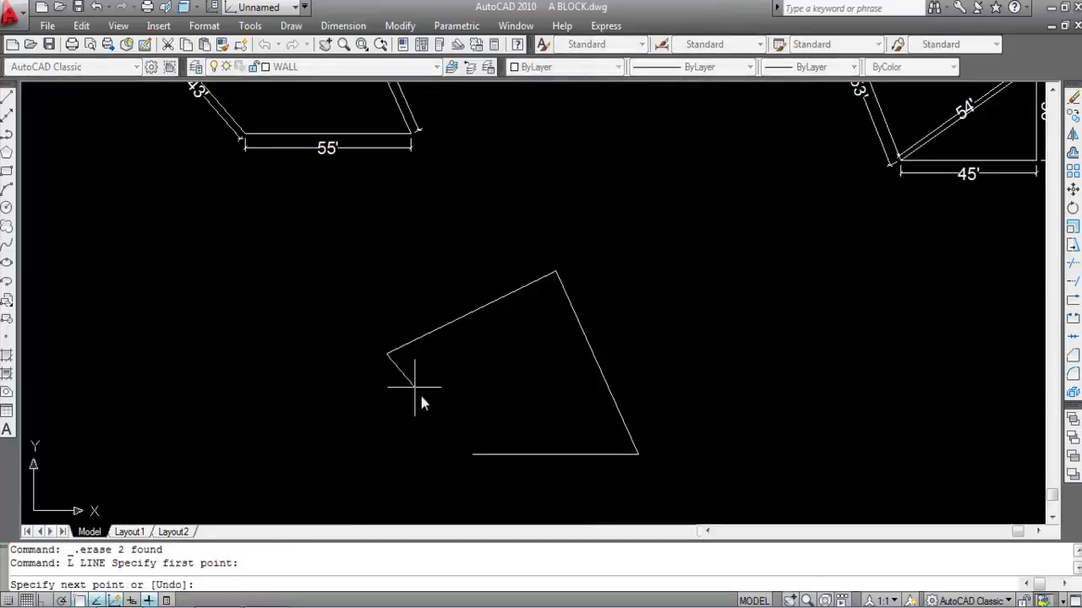
{"action": "left_click", "coordinate": [471, 454]}
{"action": "scroll", "coordinate": [374, 331], "scroll_direction": "down", "scroll_amount": 5}
{"action": "key", "text": "Escape"}
Add an aligned dimension below the new quadrilateral's base
{"action": "scroll", "coordinate": [410, 297], "scroll_direction": "up", "scroll_amount": 3}
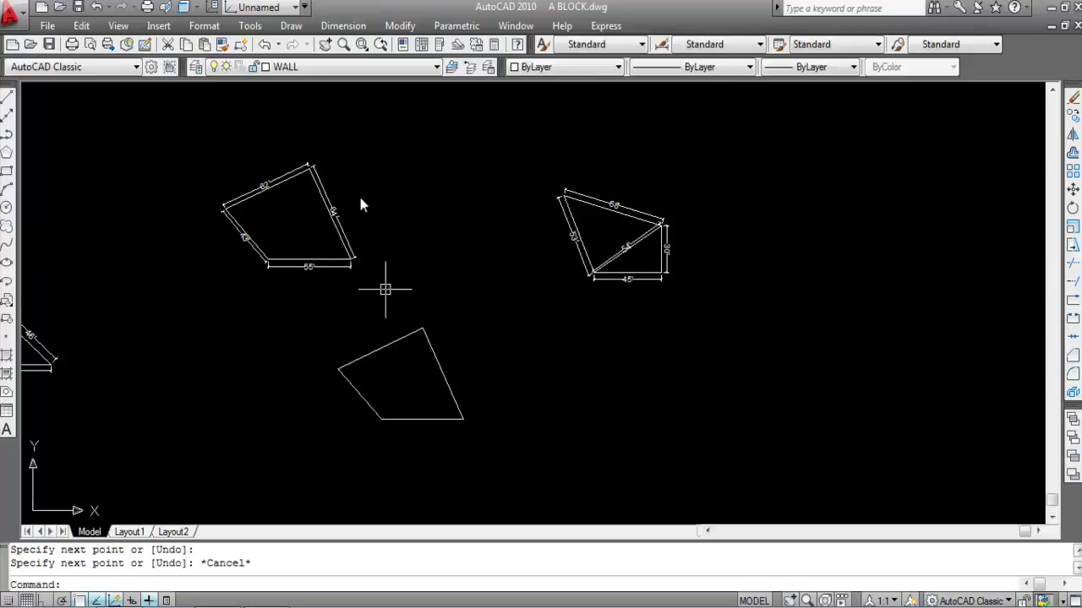
{"action": "left_click", "coordinate": [343, 26]}
{"action": "left_click", "coordinate": [354, 89]}
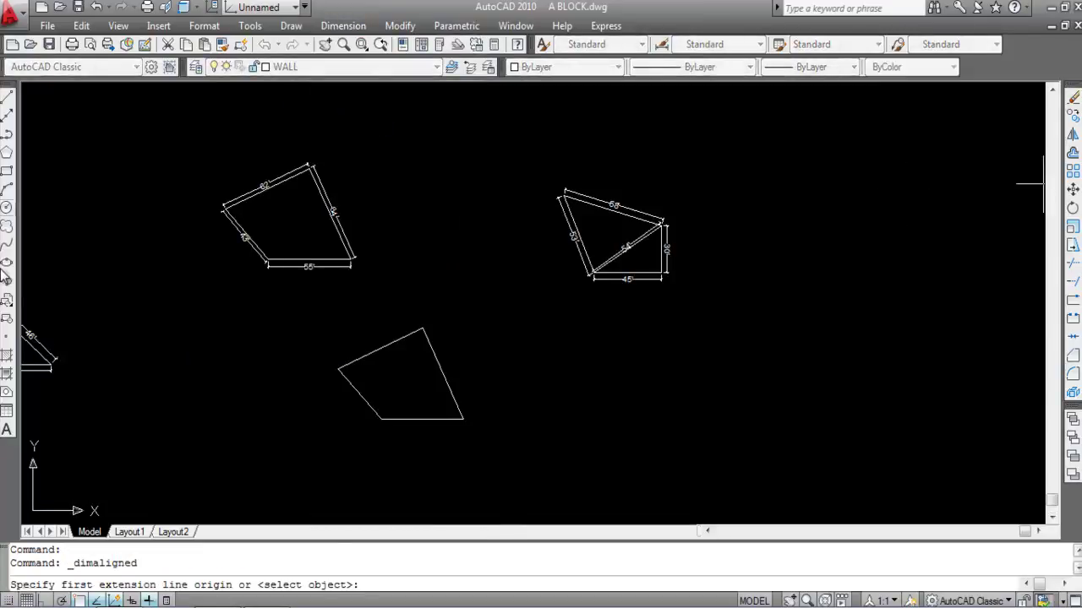
{"action": "key", "text": "Return"}
{"action": "scroll", "coordinate": [425, 428], "scroll_direction": "up", "scroll_amount": 2}
{"action": "left_click", "coordinate": [424, 417]}
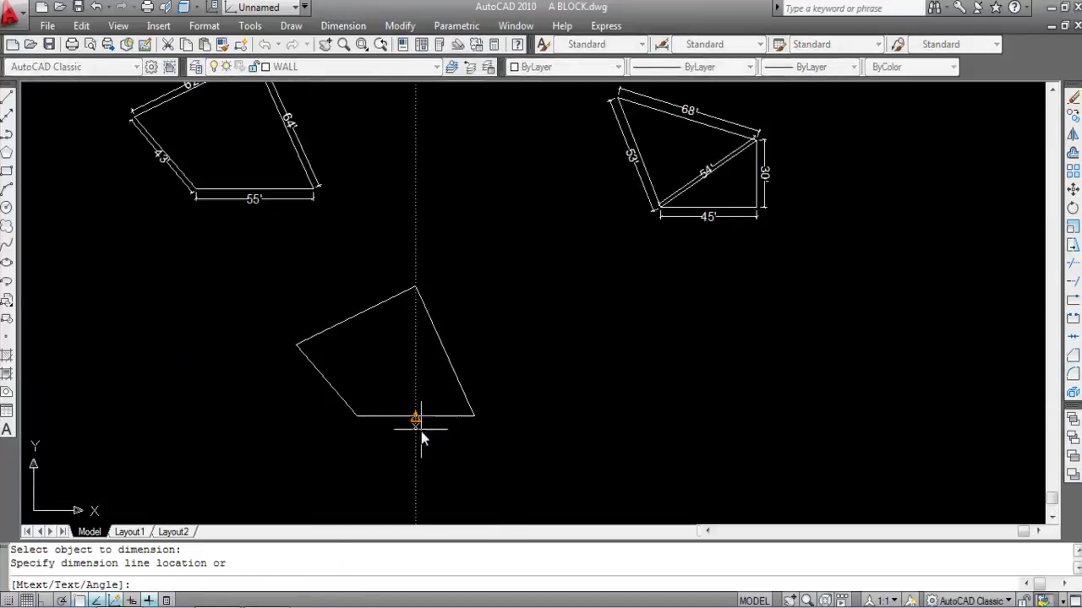
{"action": "scroll", "coordinate": [422, 430], "scroll_direction": "up", "scroll_amount": 3}
{"action": "left_click", "coordinate": [423, 431]}
Add an aligned dimension along the outside of the new quadrilateral's right side
{"action": "scroll", "coordinate": [471, 463], "scroll_direction": "down", "scroll_amount": 4}
{"action": "key", "text": "Return"}
{"action": "key", "text": "Return"}
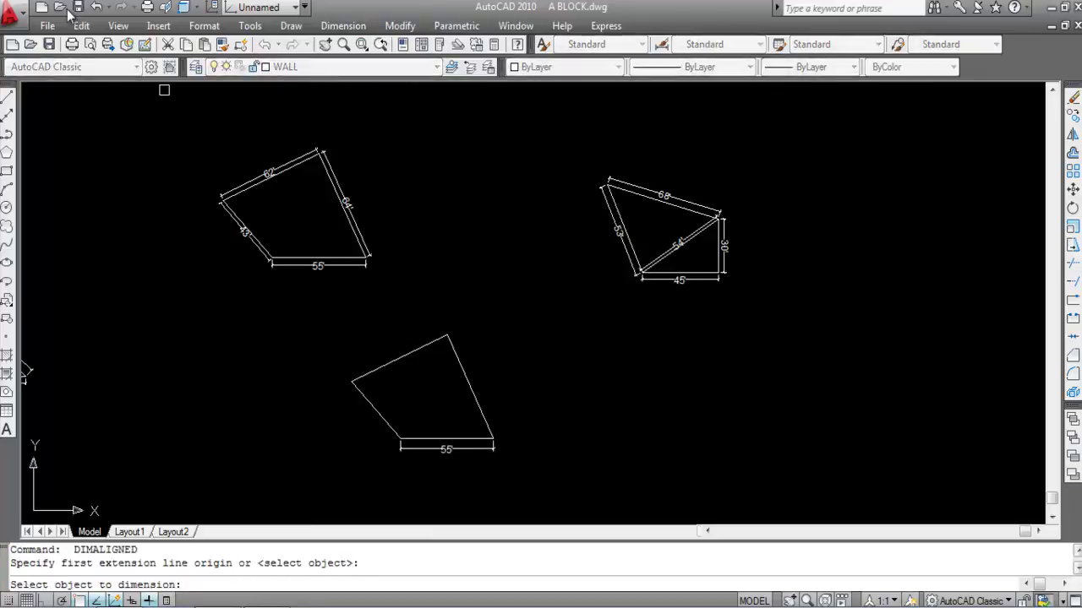
{"action": "left_click", "coordinate": [471, 384]}
{"action": "scroll", "coordinate": [480, 379], "scroll_direction": "up", "scroll_amount": 5}
{"action": "left_click", "coordinate": [494, 380]}
{"action": "scroll", "coordinate": [621, 311], "scroll_direction": "down", "scroll_amount": 4}
Add an aligned dimension along the outside of the new quadrilateral's upper side
{"action": "key", "text": "Return"}
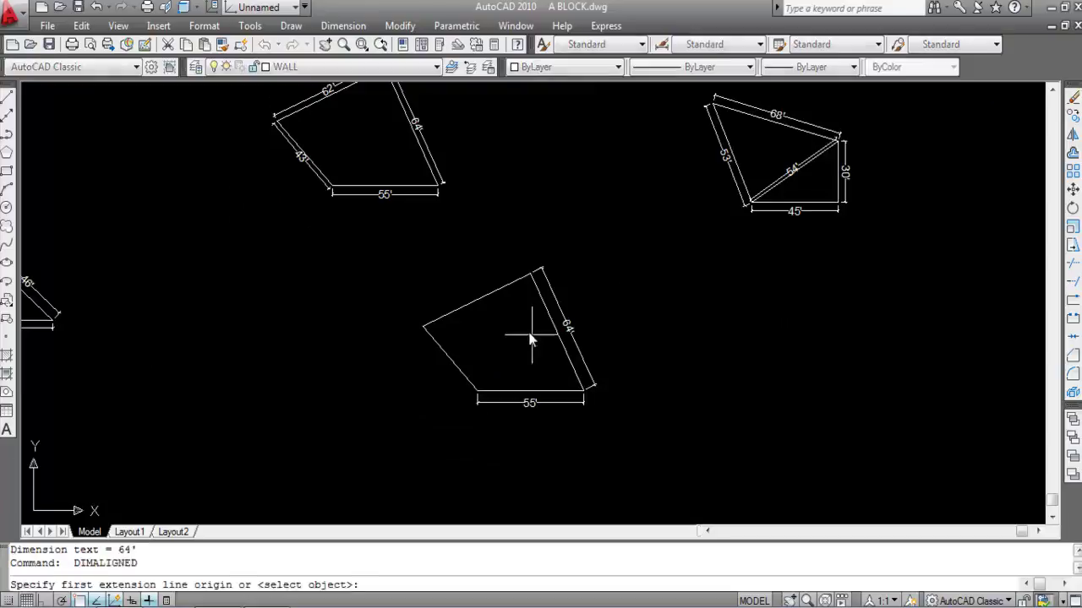
{"action": "key", "text": "Return"}
{"action": "left_click", "coordinate": [476, 302]}
{"action": "scroll", "coordinate": [473, 300], "scroll_direction": "up", "scroll_amount": 4}
{"action": "left_click", "coordinate": [476, 304]}
{"action": "scroll", "coordinate": [575, 279], "scroll_direction": "down", "scroll_amount": 4}
Add an aligned dimension along the outside of the new quadrilateral's lower-left side
{"action": "key", "text": "Return"}
{"action": "key", "text": "Return"}
{"action": "left_click", "coordinate": [515, 326]}
{"action": "scroll", "coordinate": [511, 330], "scroll_direction": "up", "scroll_amount": 4}
{"action": "left_click", "coordinate": [507, 335]}
{"action": "scroll", "coordinate": [507, 330], "scroll_direction": "down", "scroll_amount": 5}
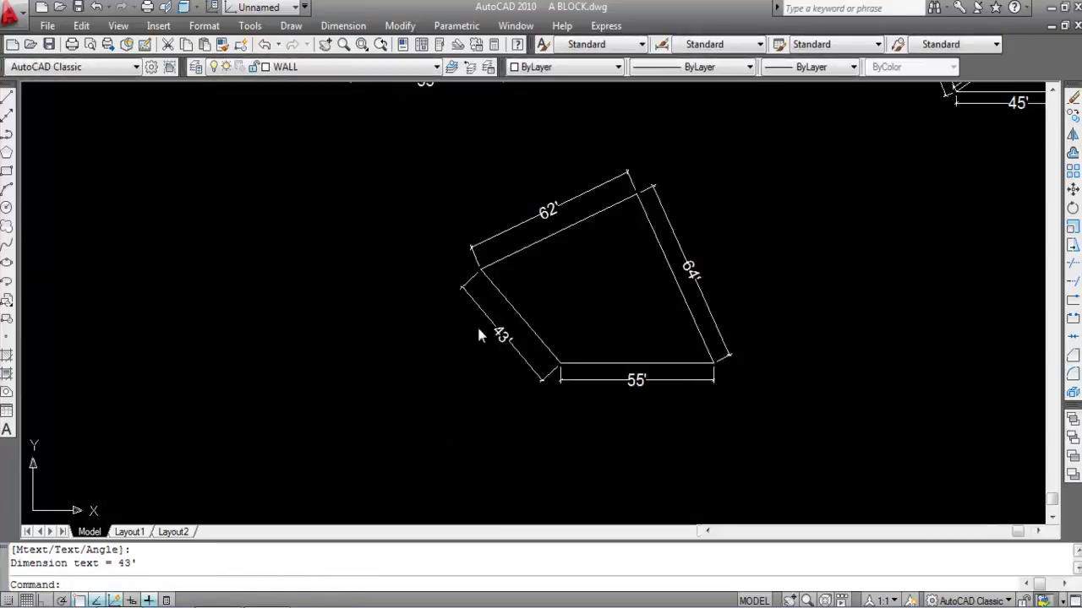
Overlay a temporary copy of the new dimensioned quadrilateral on the reference quadrilateral to compare their shapes, without placing the copy
{"action": "scroll", "coordinate": [546, 346], "scroll_direction": "up", "scroll_amount": 3}
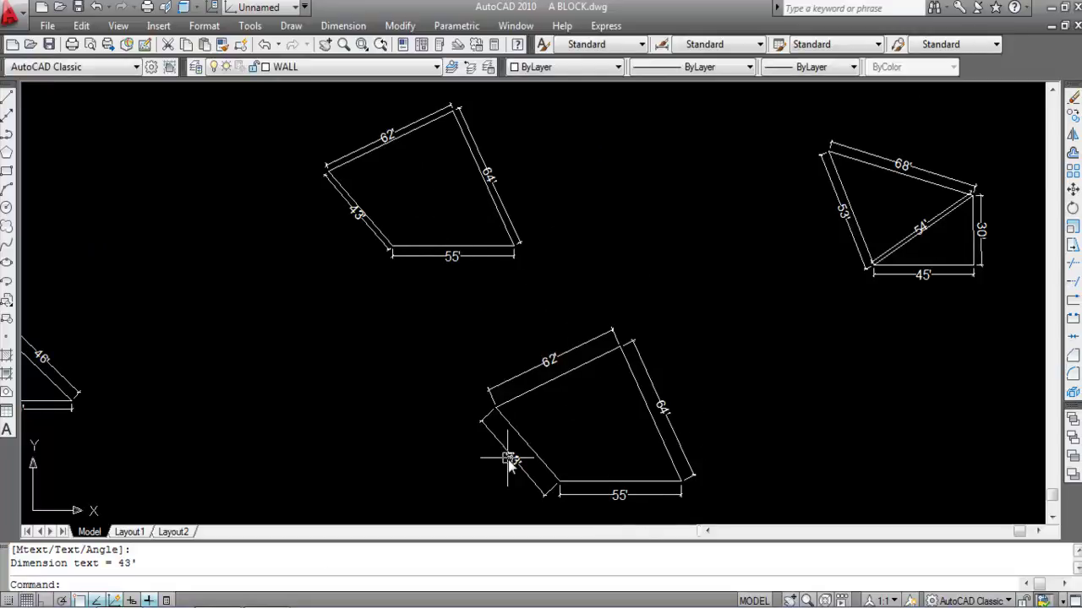
{"action": "scroll", "coordinate": [549, 307], "scroll_direction": "down", "scroll_amount": 2}
{"action": "left_click", "coordinate": [711, 486]}
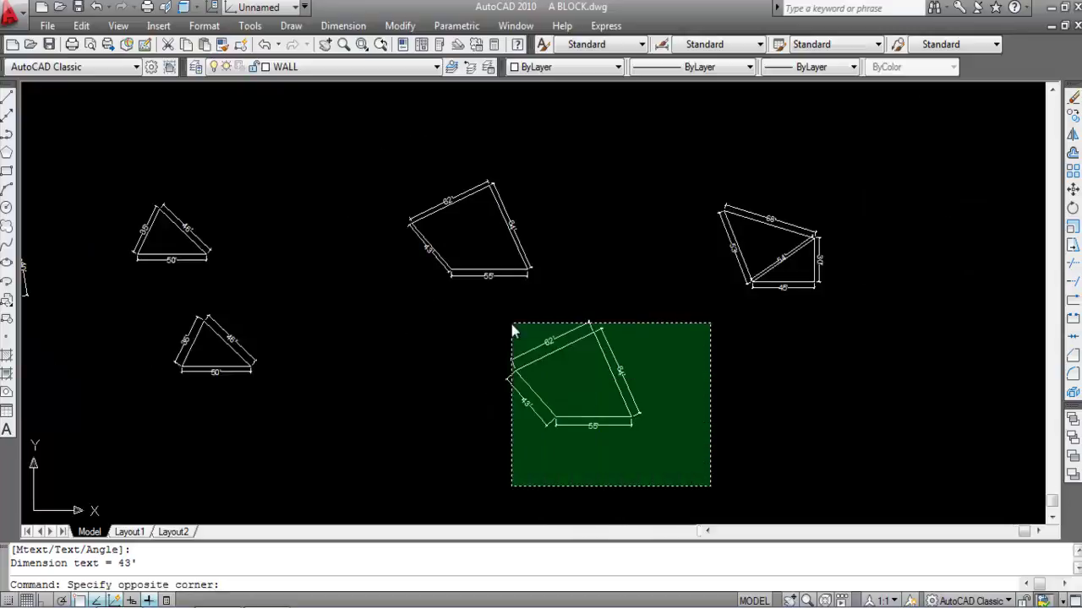
{"action": "left_click", "coordinate": [517, 328]}
{"action": "type", "text": "CO"}
{"action": "key", "text": "Return"}
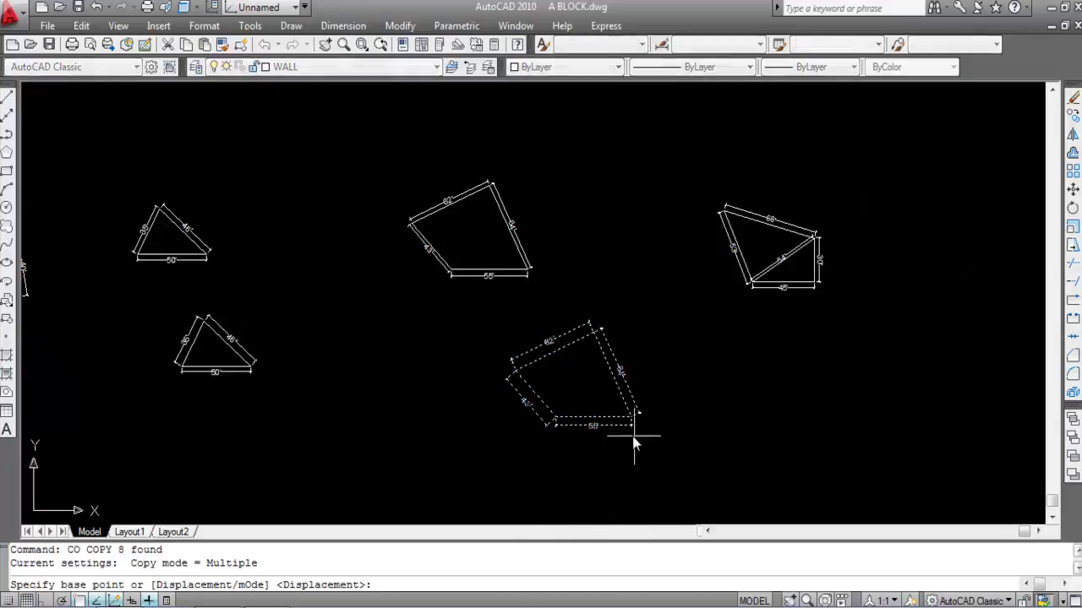
{"action": "scroll", "coordinate": [642, 423], "scroll_direction": "up", "scroll_amount": 5}
{"action": "scroll", "coordinate": [633, 270], "scroll_direction": "down", "scroll_amount": 4}
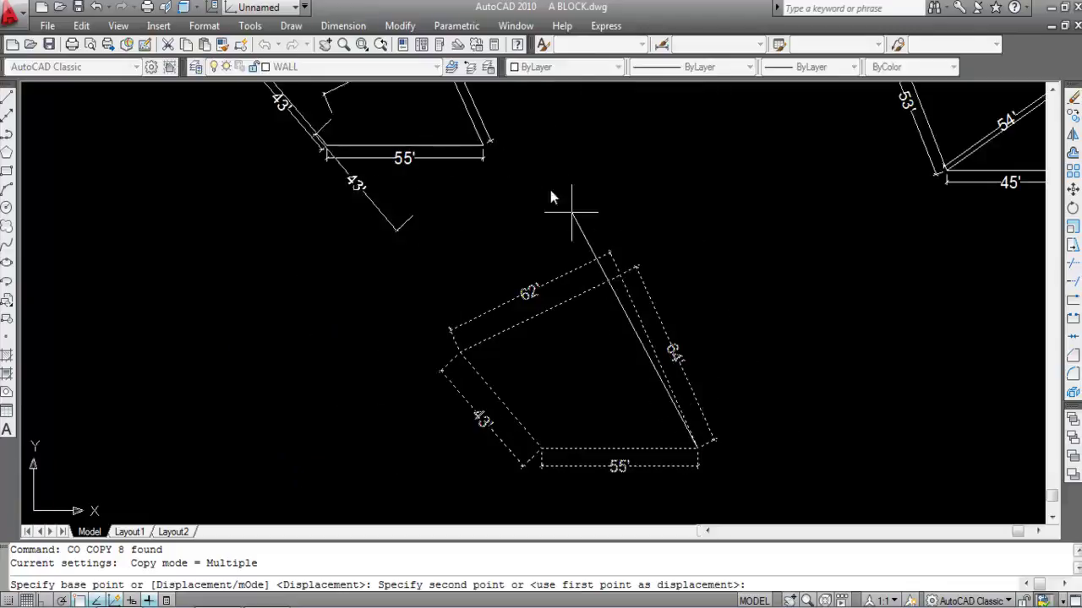
{"action": "scroll", "coordinate": [597, 242], "scroll_direction": "up", "scroll_amount": 5}
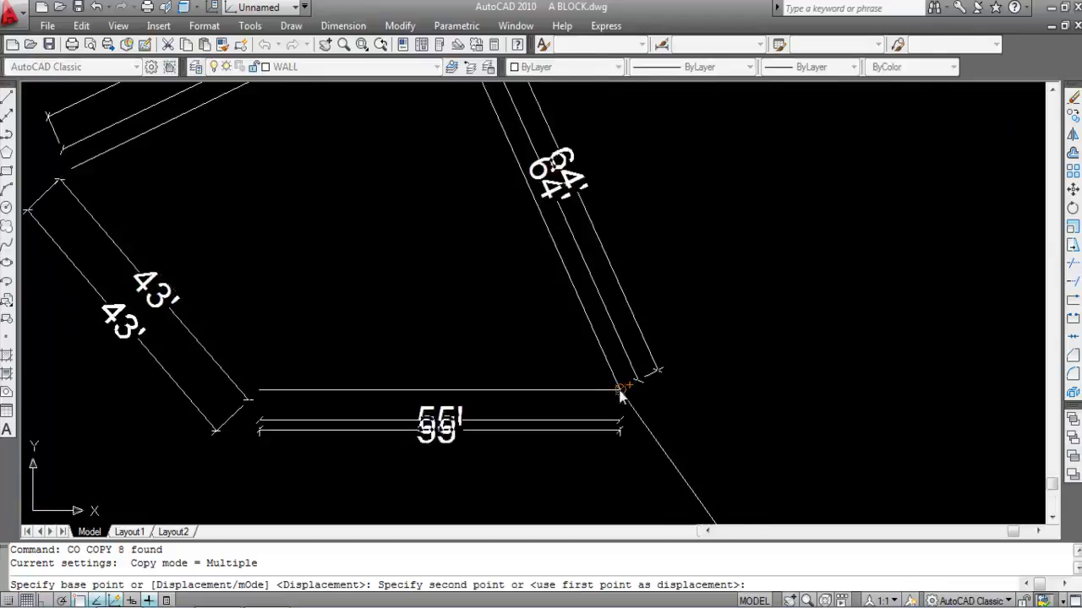
{"action": "scroll", "coordinate": [618, 393], "scroll_direction": "down", "scroll_amount": 2}
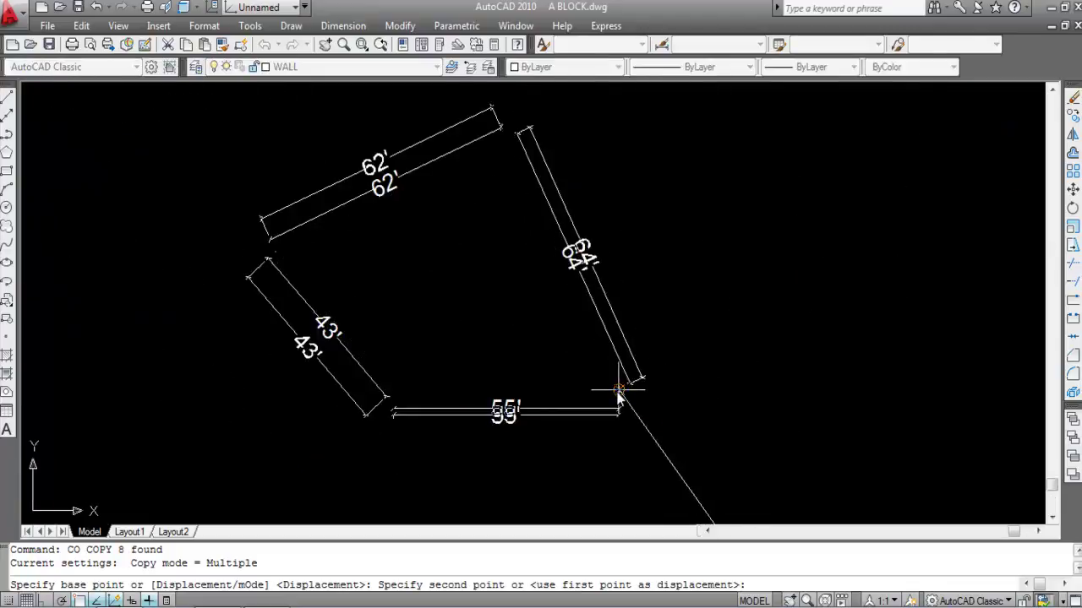
{"action": "key", "text": "Escape"}
{"action": "scroll", "coordinate": [456, 257], "scroll_direction": "down", "scroll_amount": 5}
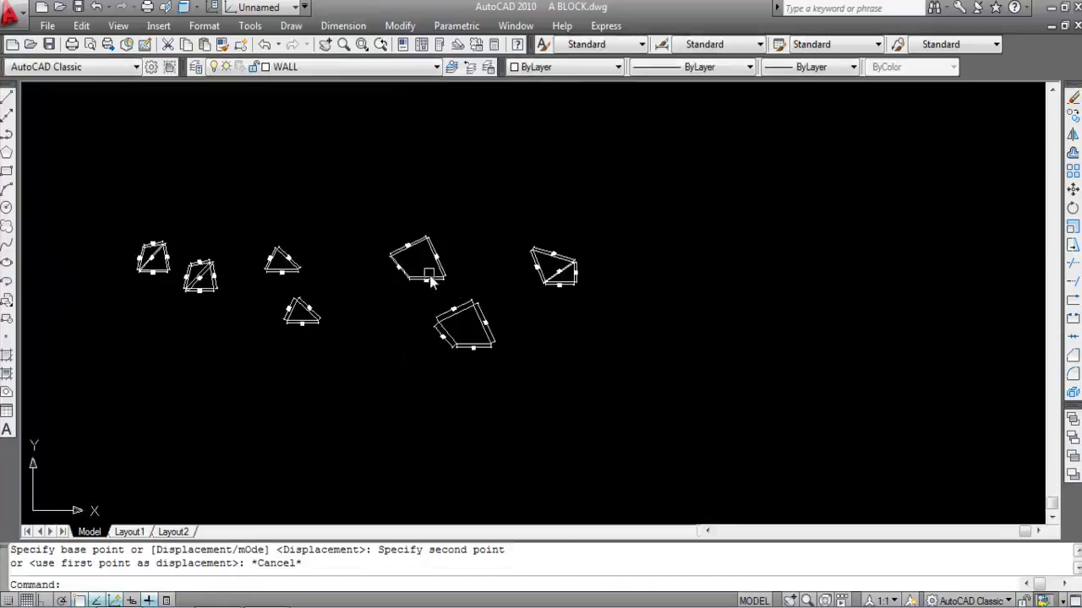
Draw a 45' horizontal base line in the empty area below the reference plot that has the 54' diagonal
{"action": "scroll", "coordinate": [553, 253], "scroll_direction": "up", "scroll_amount": 5}
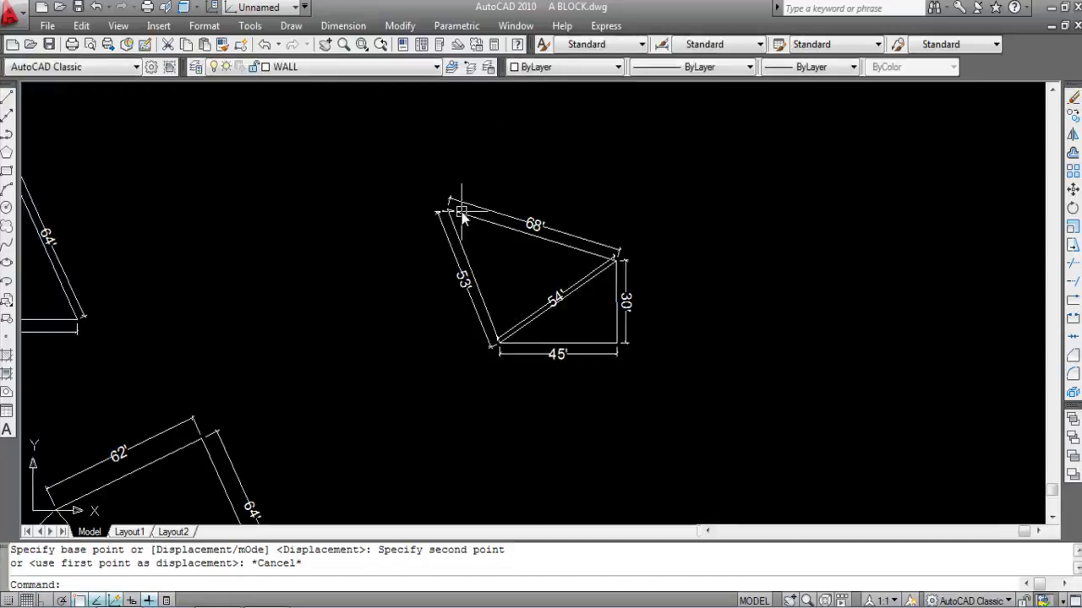
{"action": "scroll", "coordinate": [462, 224], "scroll_direction": "down", "scroll_amount": 2}
{"action": "scroll", "coordinate": [622, 406], "scroll_direction": "up", "scroll_amount": 2}
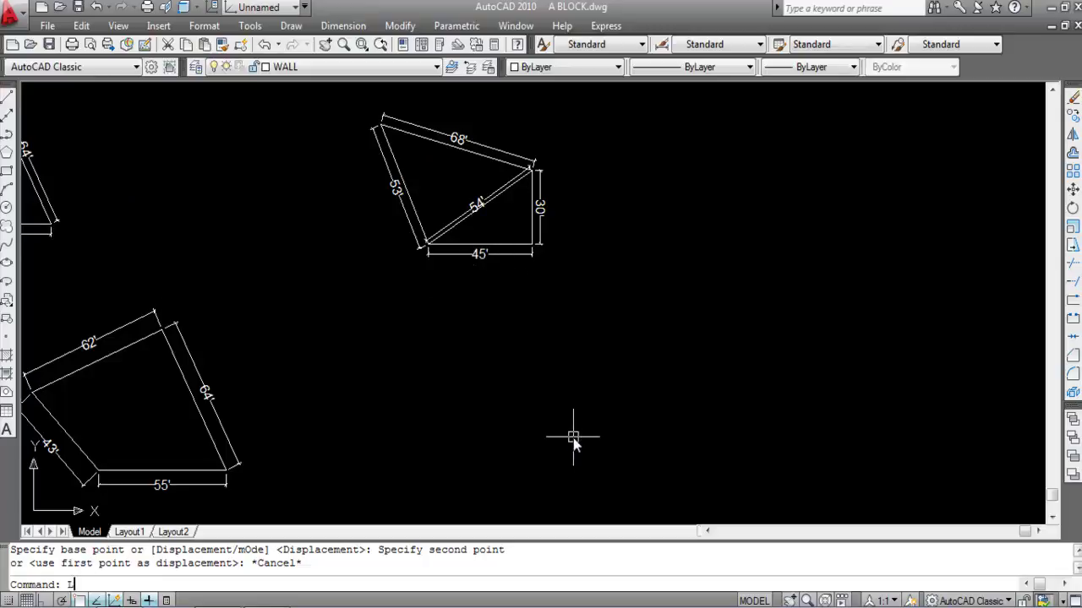
{"action": "key", "text": "Return"}
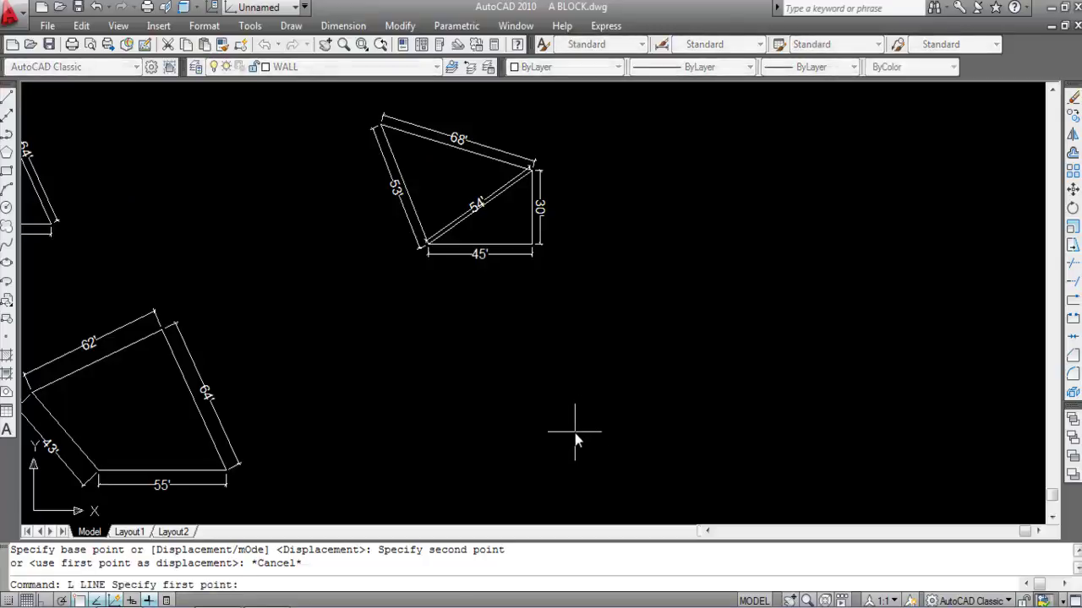
{"action": "left_click", "coordinate": [575, 432]}
{"action": "key", "text": "F8"}
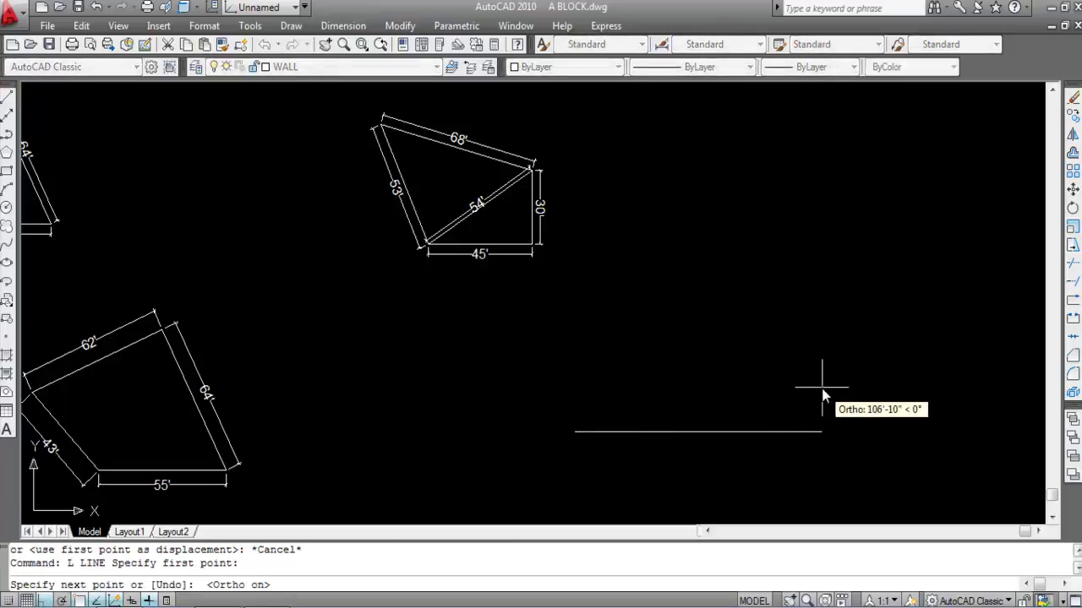
{"action": "type", "text": "45"}
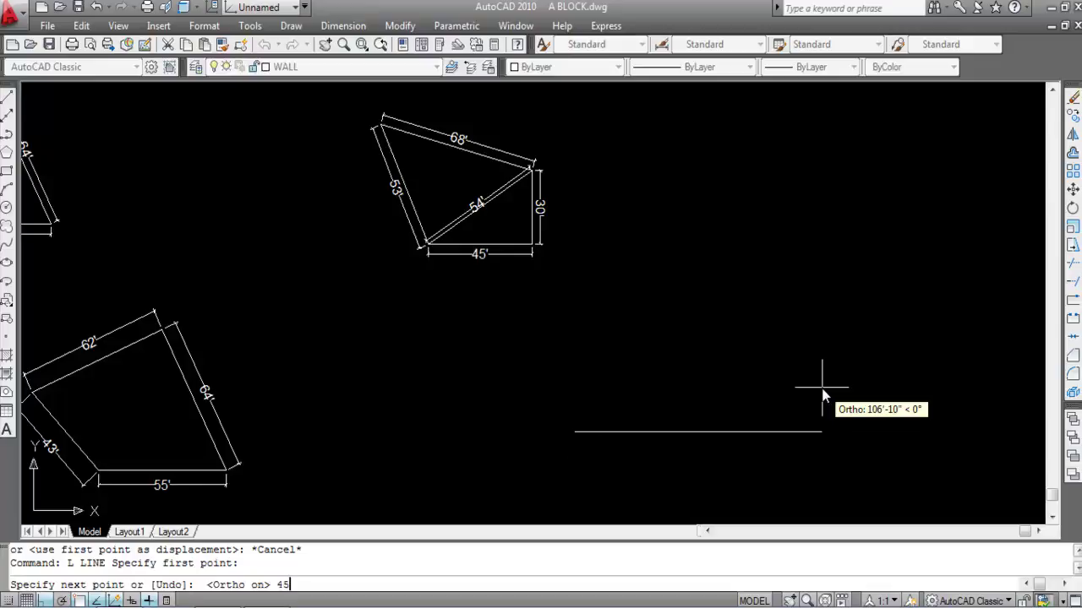
{"action": "type", "text": "'"}
{"action": "key", "text": "Return"}
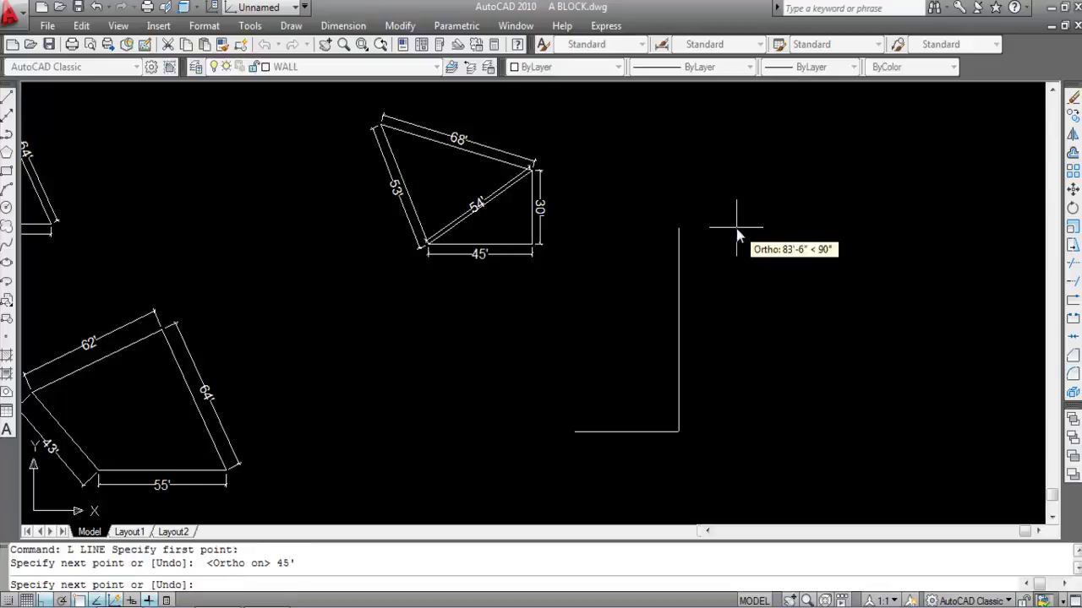
{"action": "key", "text": "Escape"}
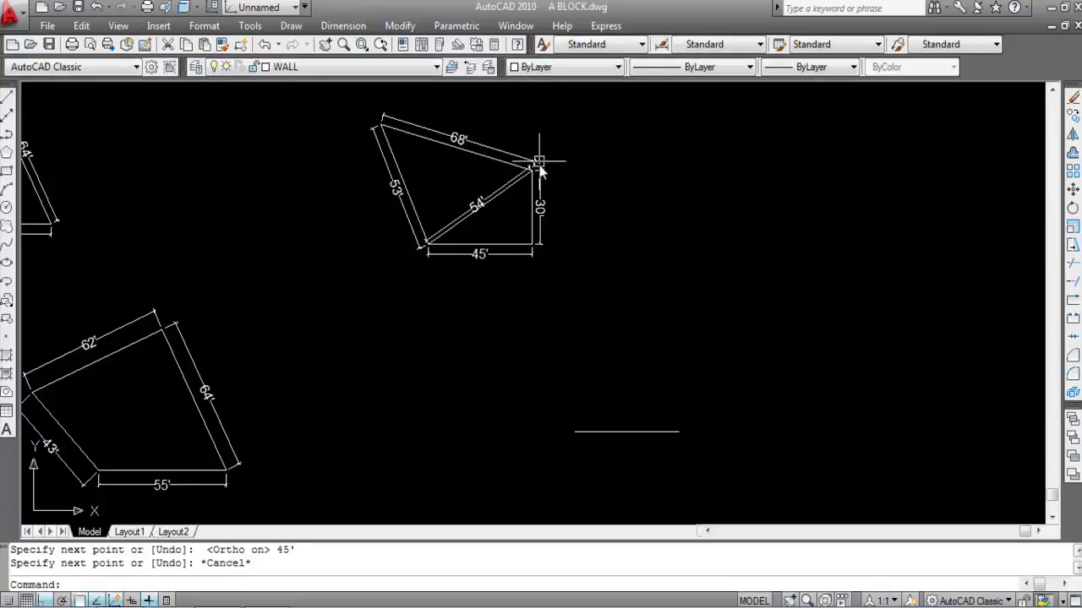
Draw a construction circle of 30' radius centred on the right end of the new 45' base line
{"action": "scroll", "coordinate": [533, 166], "scroll_direction": "up", "scroll_amount": 2}
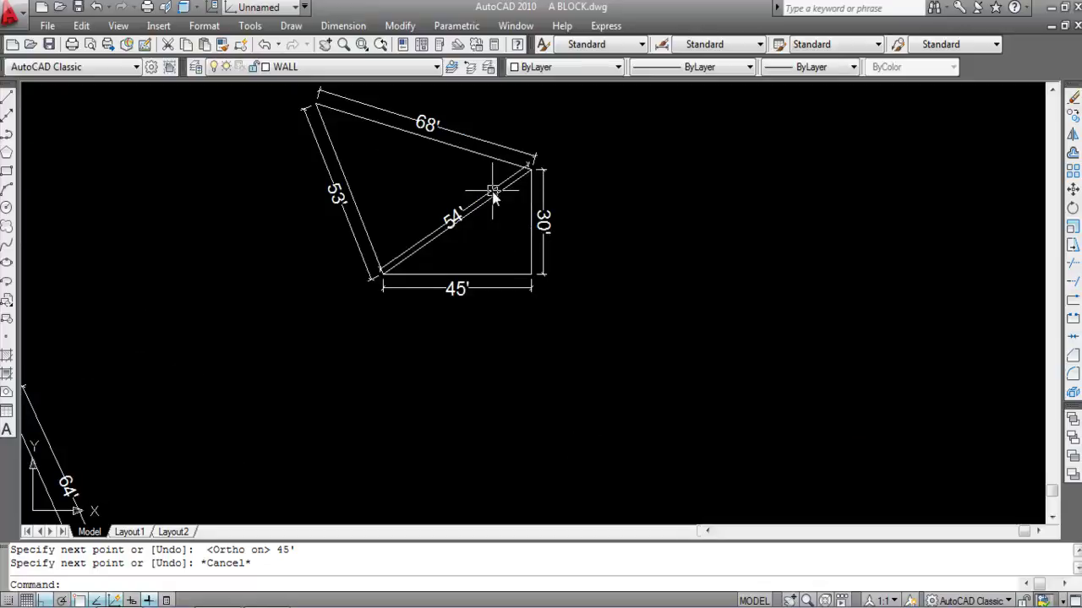
{"action": "scroll", "coordinate": [495, 184], "scroll_direction": "down", "scroll_amount": 2}
{"action": "mouse_move", "coordinate": [519, 239]}
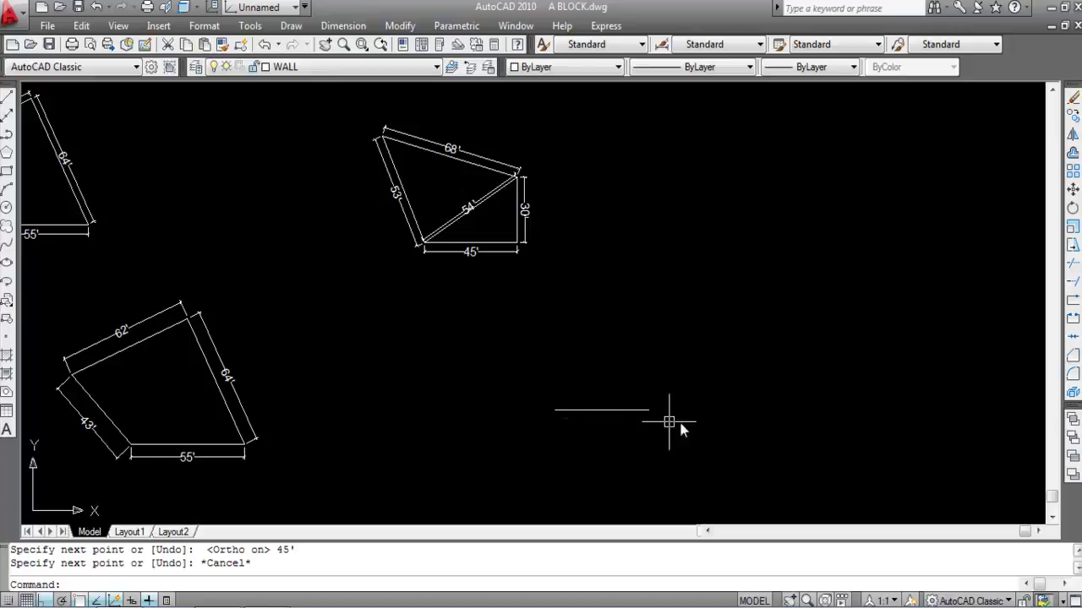
{"action": "scroll", "coordinate": [517, 176], "scroll_direction": "up", "scroll_amount": 5}
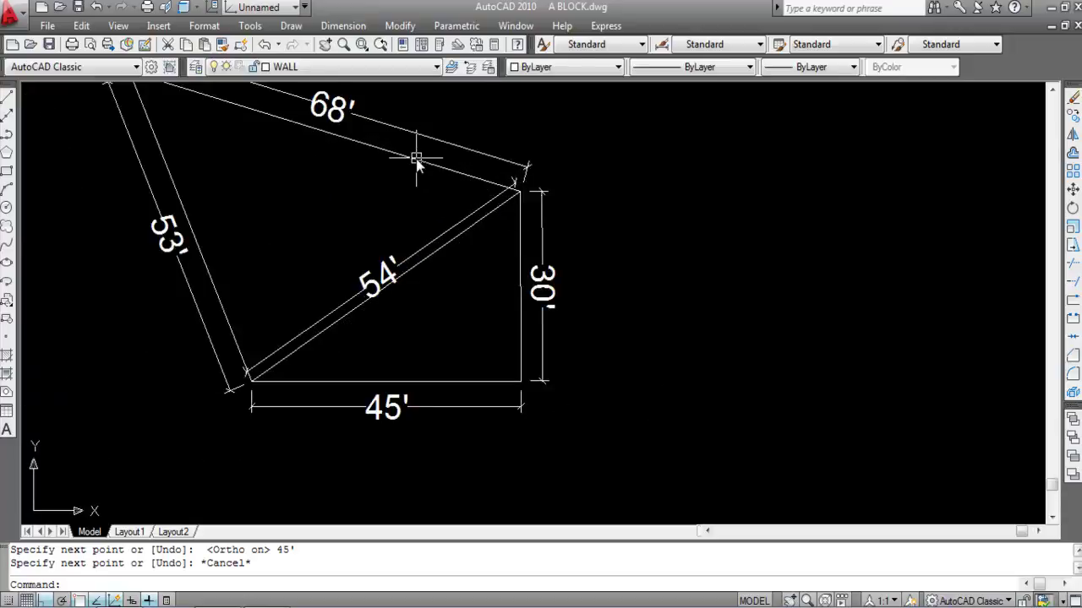
{"action": "scroll", "coordinate": [416, 162], "scroll_direction": "down", "scroll_amount": 6}
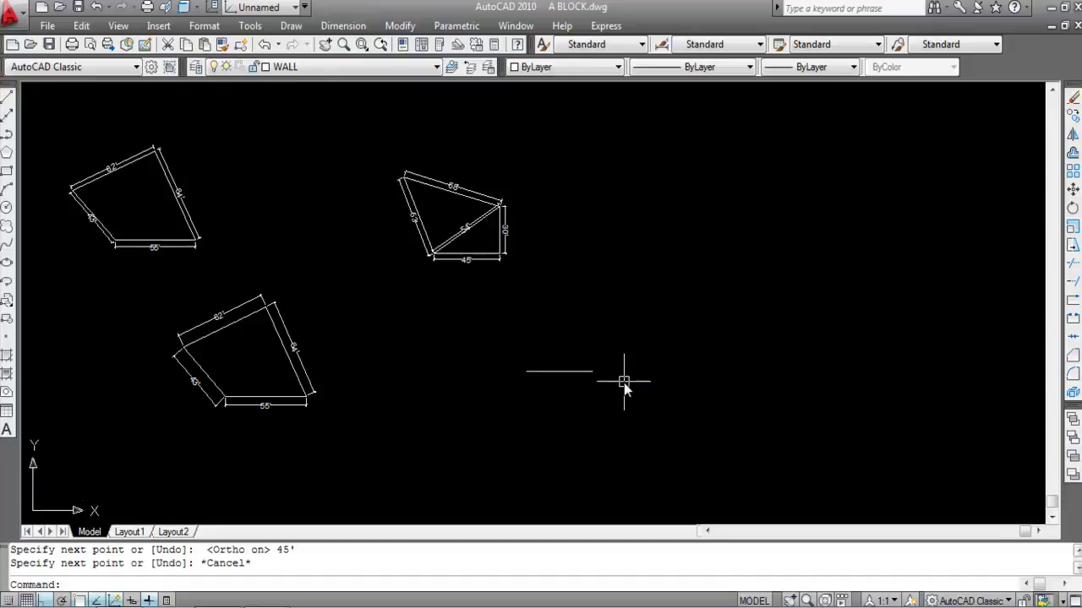
{"action": "left_click", "coordinate": [7, 209]}
{"action": "scroll", "coordinate": [588, 372], "scroll_direction": "up", "scroll_amount": 3}
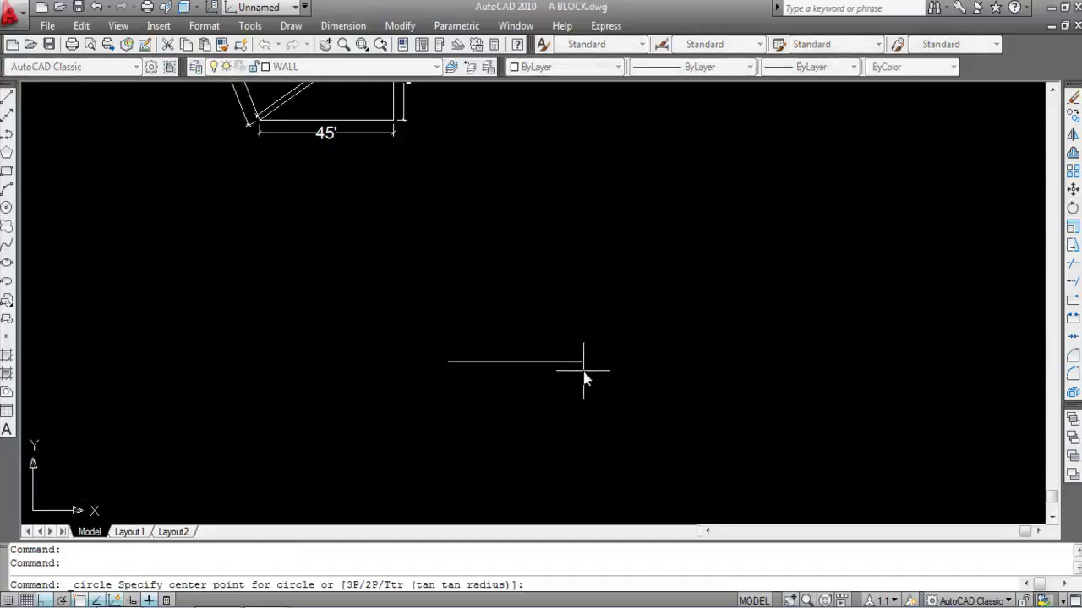
{"action": "left_click", "coordinate": [582, 362]}
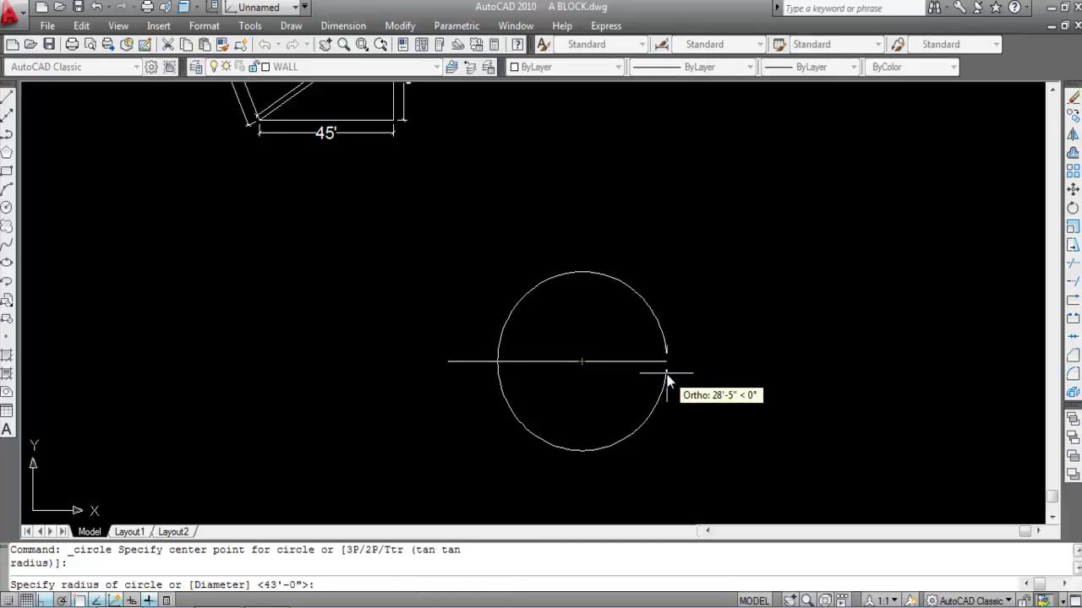
{"action": "scroll", "coordinate": [667, 380], "scroll_direction": "down", "scroll_amount": 2}
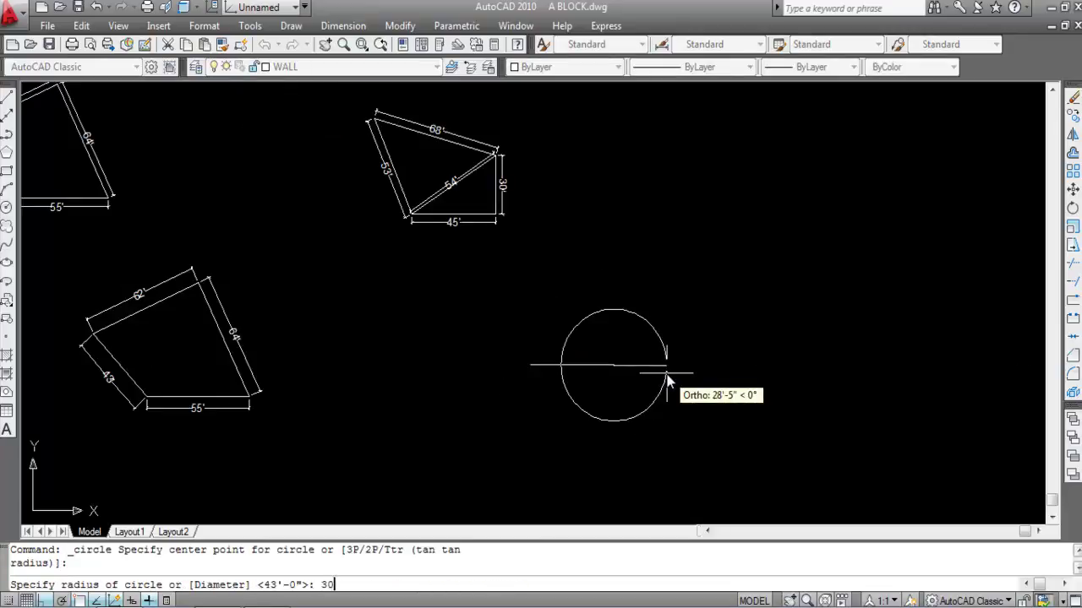
{"action": "key", "text": "Return"}
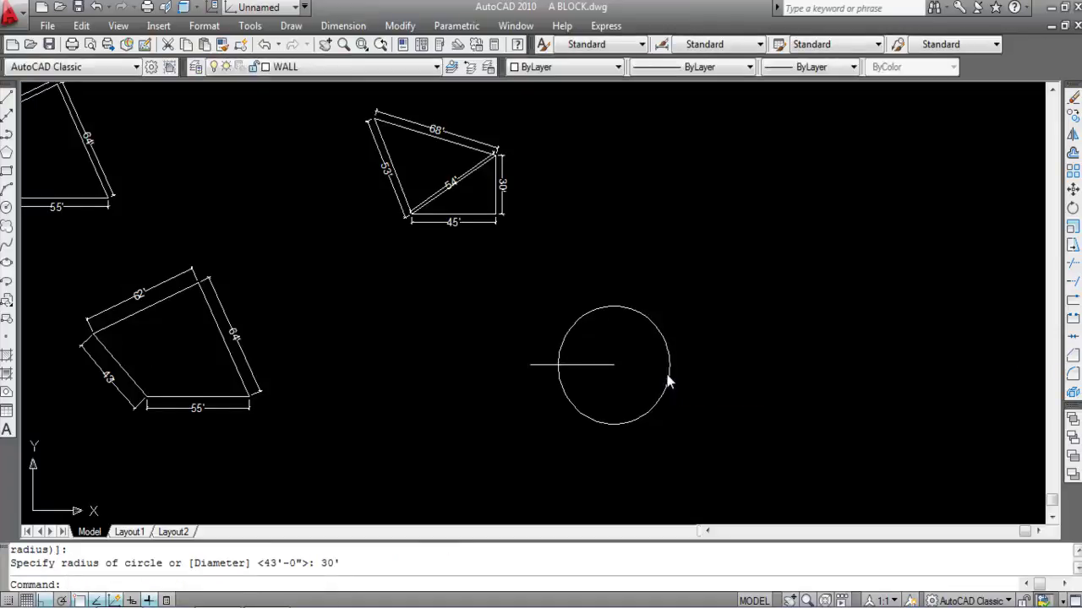
Draw a construction circle of 54' radius centred on the left end of the new base line
{"action": "key", "text": "Return"}
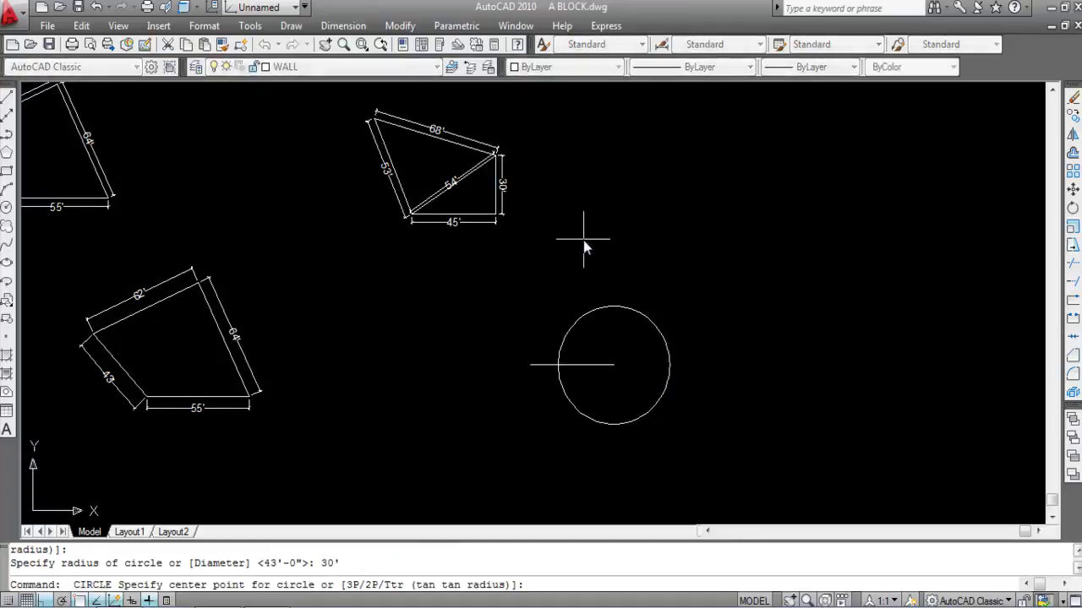
{"action": "scroll", "coordinate": [545, 365], "scroll_direction": "up", "scroll_amount": 2}
{"action": "left_click", "coordinate": [524, 366]}
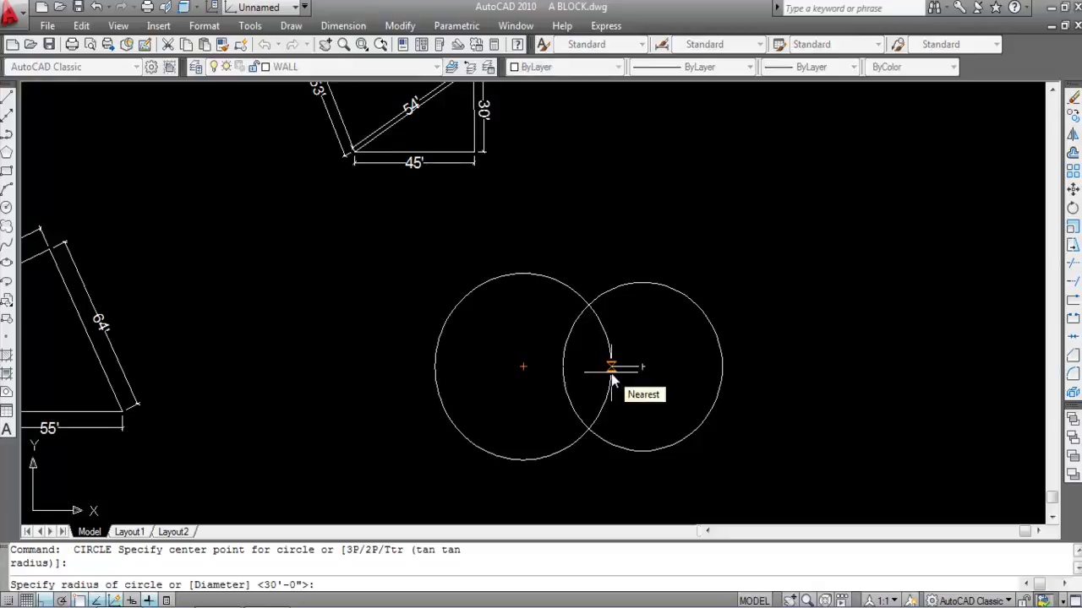
{"action": "type", "text": "54'"}
{"action": "key", "text": "Return"}
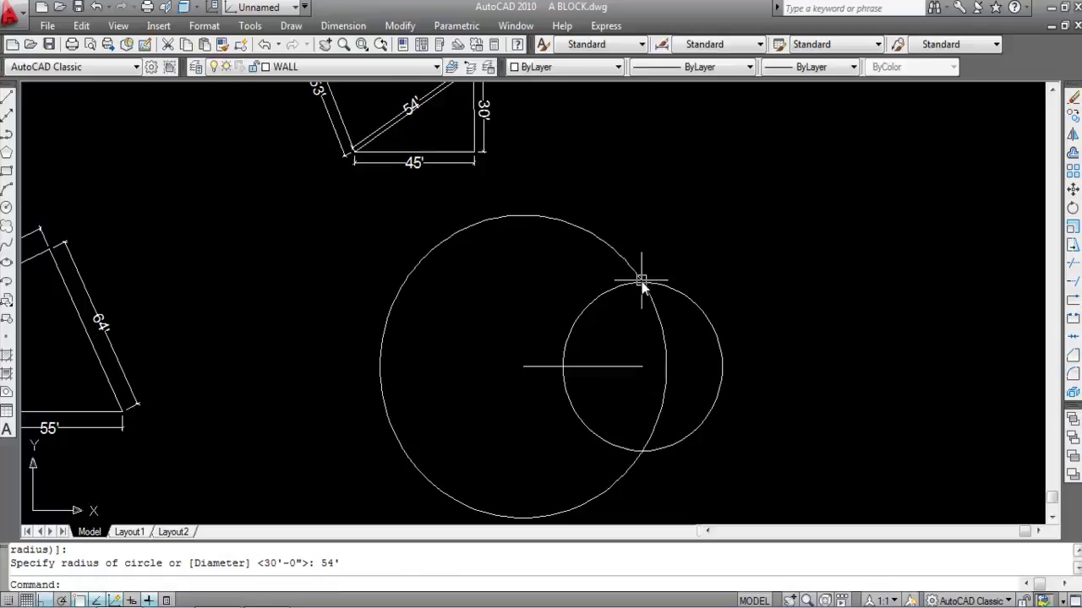
Draw a line from the upper intersection of the two circles to the right end of the base line, with Ortho off
{"action": "scroll", "coordinate": [640, 282], "scroll_direction": "up", "scroll_amount": 3}
{"action": "scroll", "coordinate": [638, 279], "scroll_direction": "down", "scroll_amount": 2}
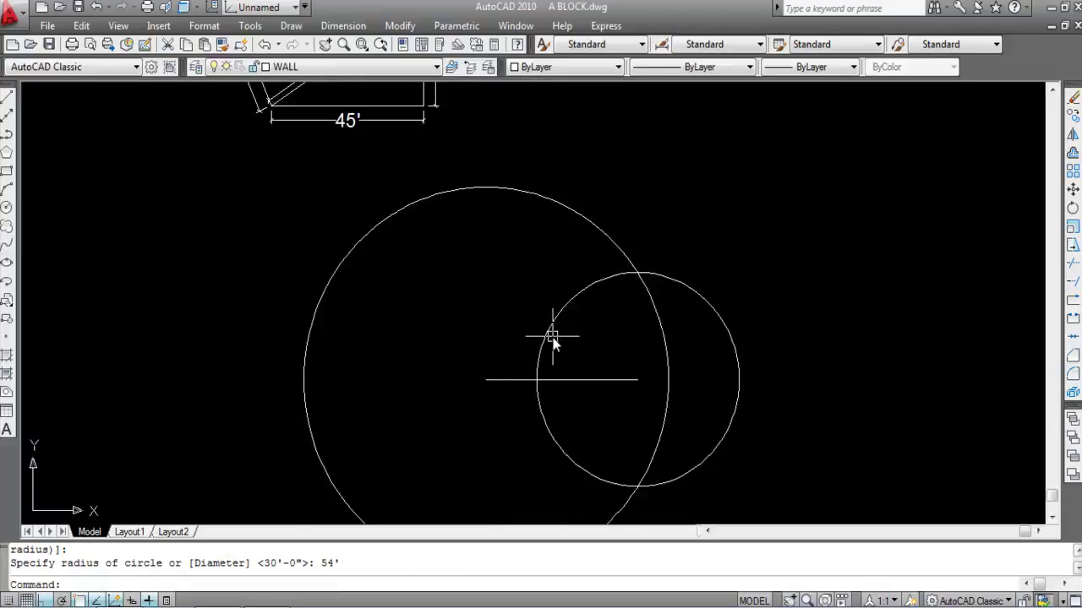
{"action": "key", "text": "Return"}
{"action": "left_click", "coordinate": [638, 273]}
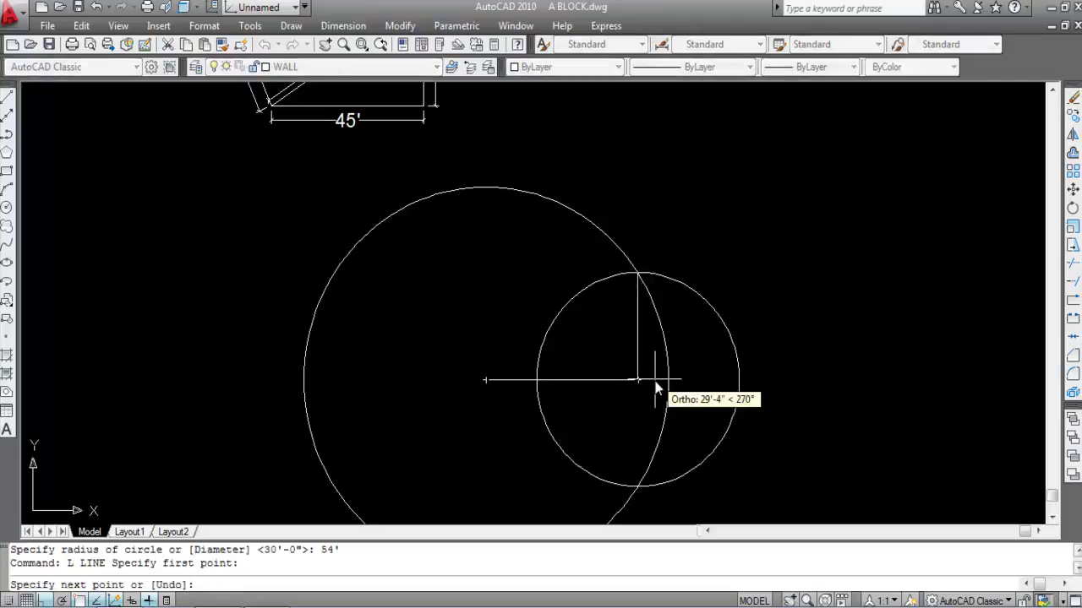
{"action": "key", "text": "F8"}
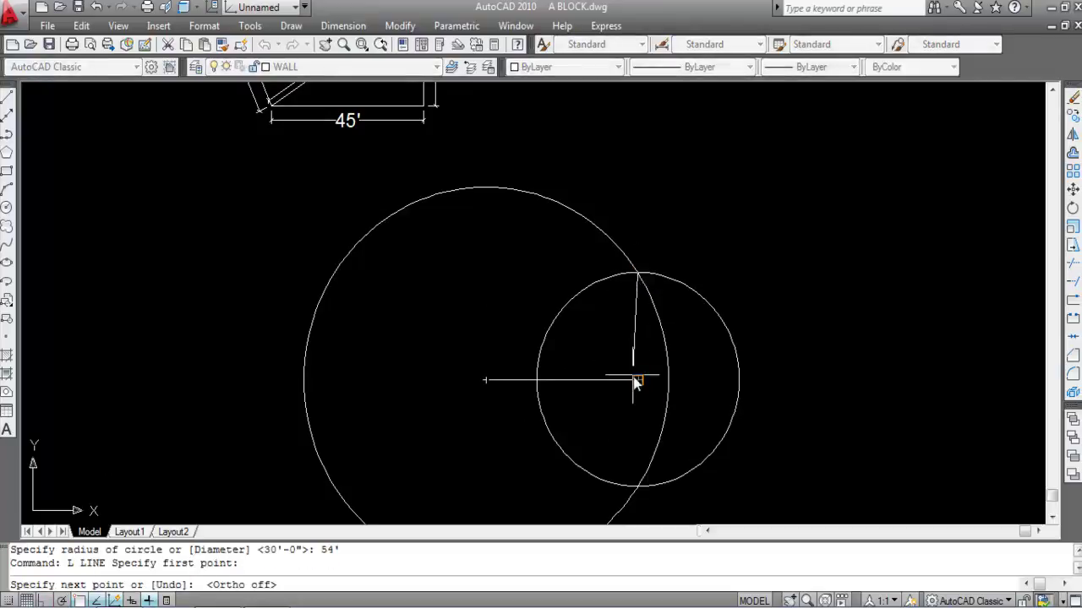
{"action": "left_click", "coordinate": [638, 380]}
{"action": "key", "text": "Escape"}
Erase both construction circles around the new base line
{"action": "left_click", "coordinate": [672, 277]}
{"action": "left_click", "coordinate": [664, 310]}
{"action": "left_click", "coordinate": [653, 325]}
{"action": "key", "text": "Delete"}
Close the triangle with a diagonal line from the upper end of the right side to the left end of the base
{"action": "type", "text": "L"}
{"action": "key", "text": "Return"}
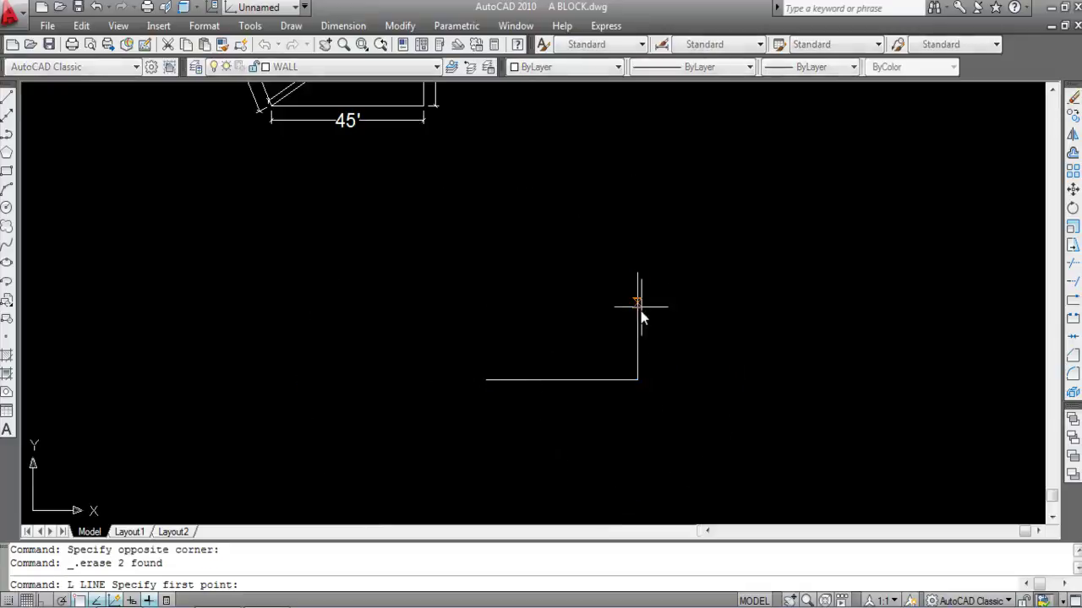
{"action": "left_click", "coordinate": [638, 273]}
{"action": "left_click", "coordinate": [487, 380]}
{"action": "scroll", "coordinate": [616, 330], "scroll_direction": "down", "scroll_amount": 4}
{"action": "key", "text": "Escape"}
{"action": "scroll", "coordinate": [609, 279], "scroll_direction": "up", "scroll_amount": 3}
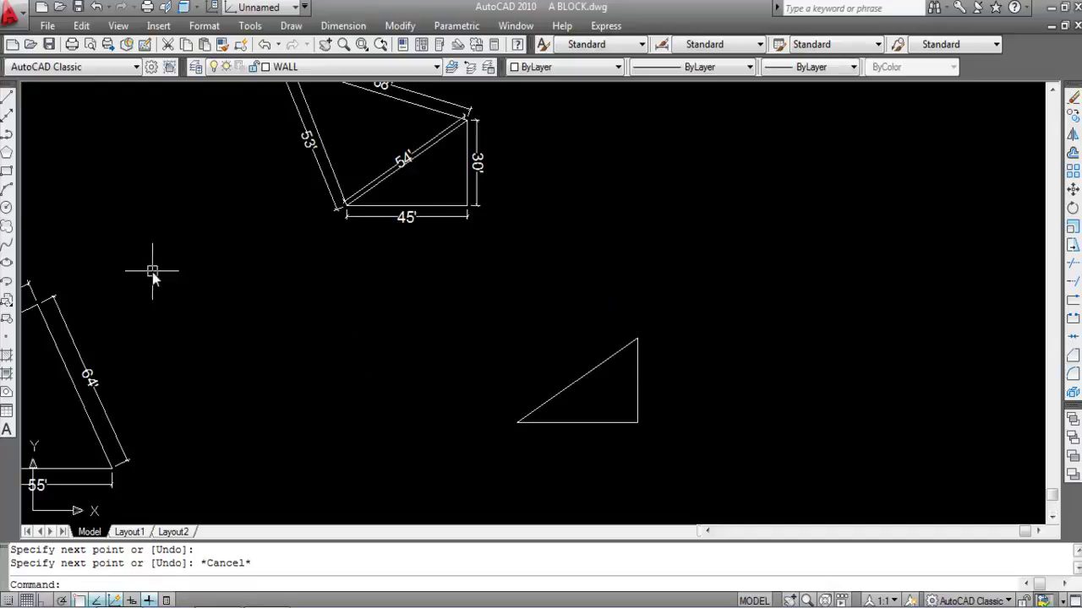
Add an aligned dimension below the new triangle's base
{"action": "left_click", "coordinate": [359, 24]}
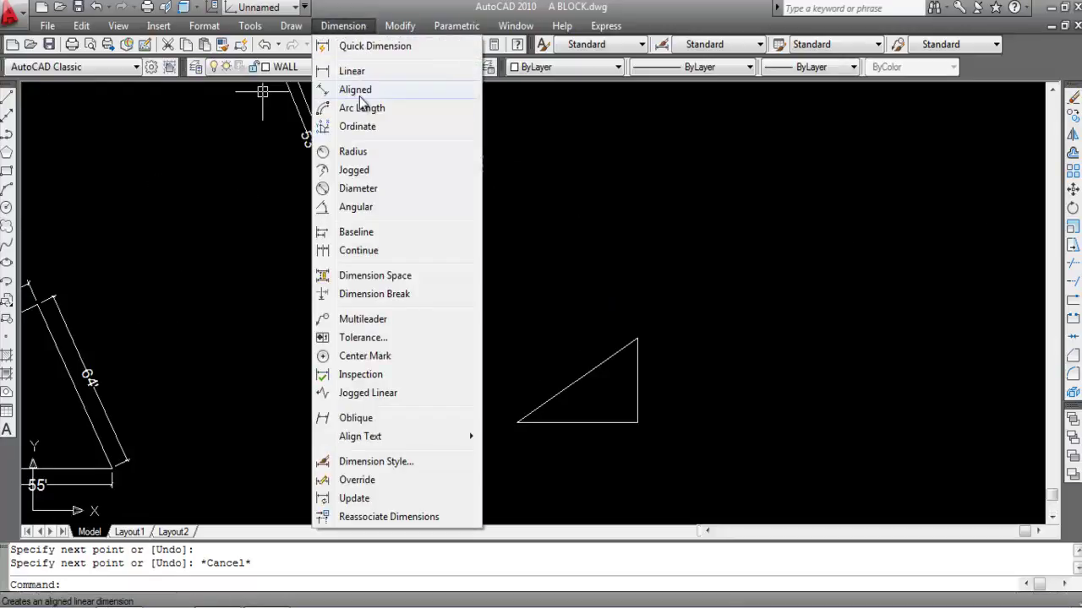
{"action": "left_click", "coordinate": [355, 90]}
{"action": "key", "text": "Return"}
{"action": "left_click", "coordinate": [591, 421]}
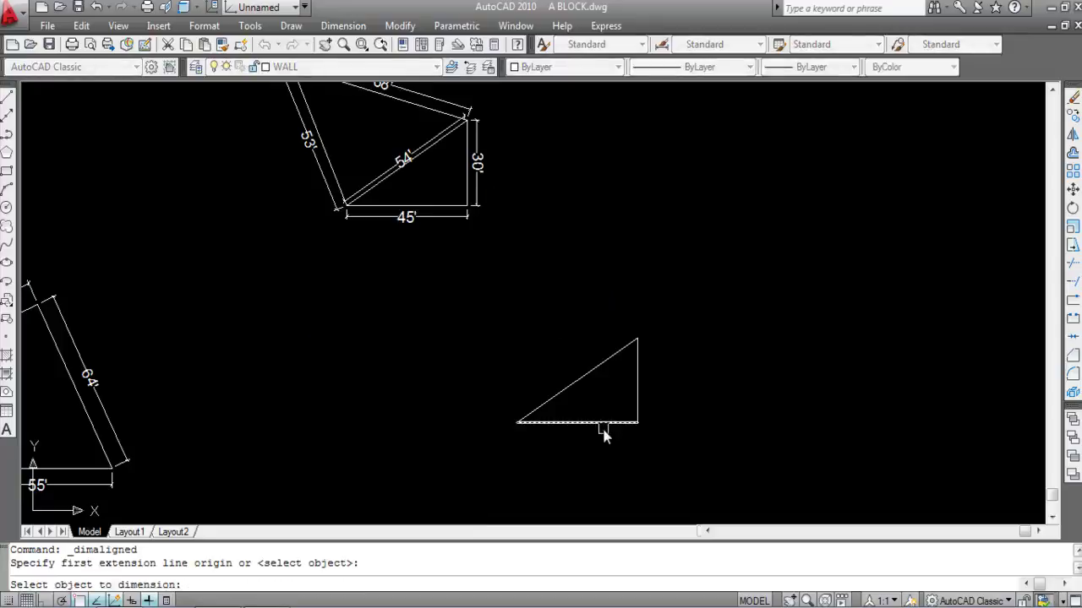
{"action": "scroll", "coordinate": [603, 429], "scroll_direction": "up", "scroll_amount": 3}
{"action": "left_click", "coordinate": [596, 430]}
{"action": "scroll", "coordinate": [583, 431], "scroll_direction": "down", "scroll_amount": 2}
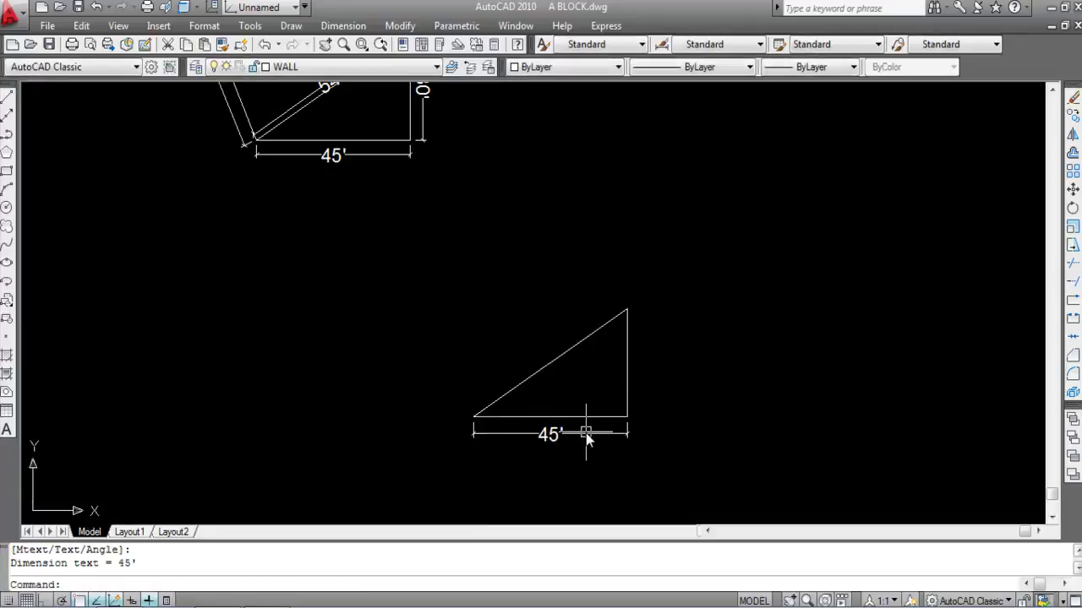
Add an aligned dimension along the outside of the new triangle's right side
{"action": "key", "text": "Return"}
{"action": "key", "text": "Return"}
{"action": "left_click", "coordinate": [628, 369]}
{"action": "scroll", "coordinate": [651, 365], "scroll_direction": "up", "scroll_amount": 2}
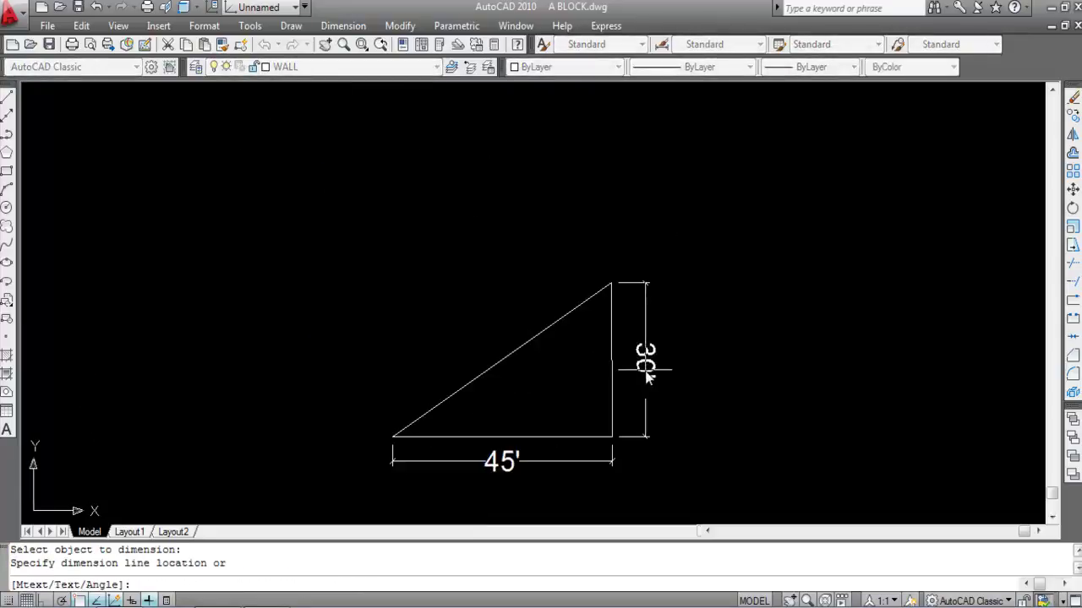
{"action": "left_click", "coordinate": [668, 364]}
Add an aligned dimension along the inner side of the new triangle's diagonal
{"action": "scroll", "coordinate": [594, 425], "scroll_direction": "down", "scroll_amount": 2}
{"action": "key", "text": "Return"}
{"action": "key", "text": "Return"}
{"action": "left_click", "coordinate": [551, 372]}
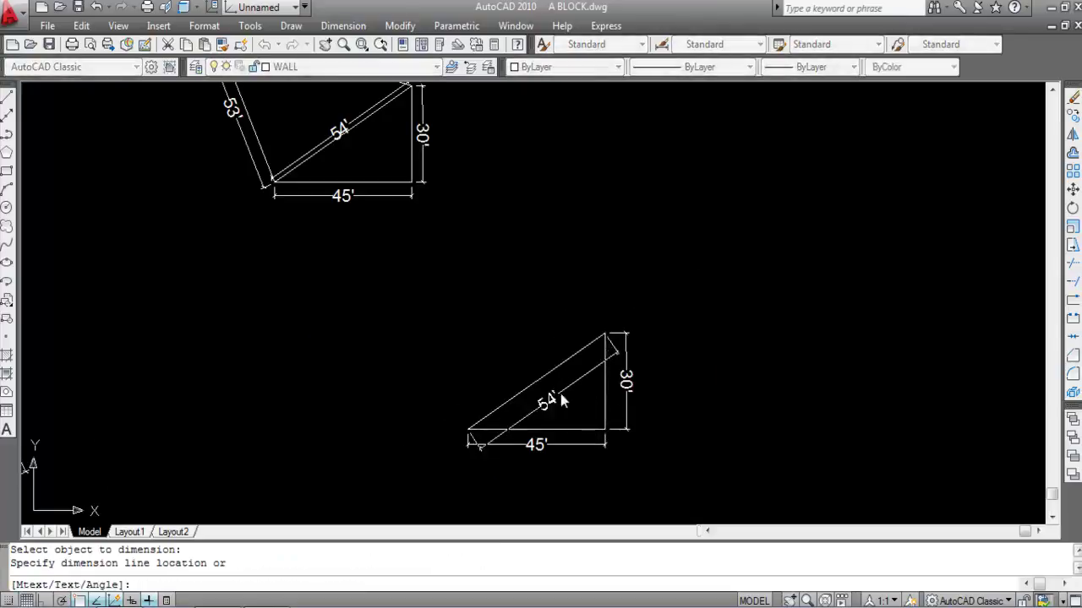
{"action": "scroll", "coordinate": [560, 388], "scroll_direction": "up", "scroll_amount": 3}
{"action": "left_click", "coordinate": [558, 384]}
{"action": "scroll", "coordinate": [564, 408], "scroll_direction": "down", "scroll_amount": 3}
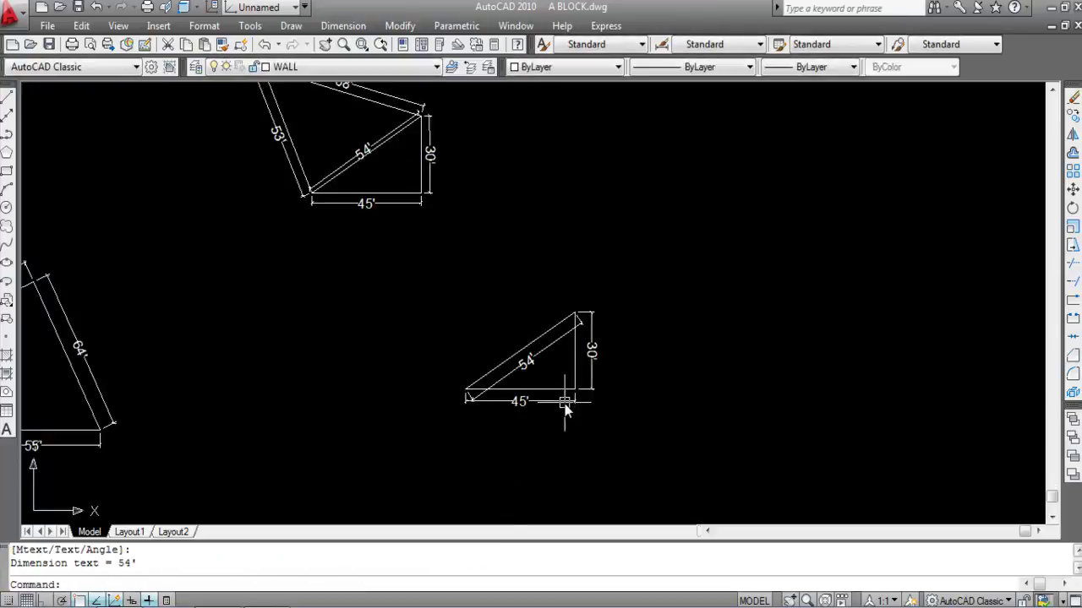
Compare the new triangle with the reference plot to find which sides and corners are still missing
{"action": "scroll", "coordinate": [541, 389], "scroll_direction": "down", "scroll_amount": 2}
{"action": "scroll", "coordinate": [397, 176], "scroll_direction": "up", "scroll_amount": 4}
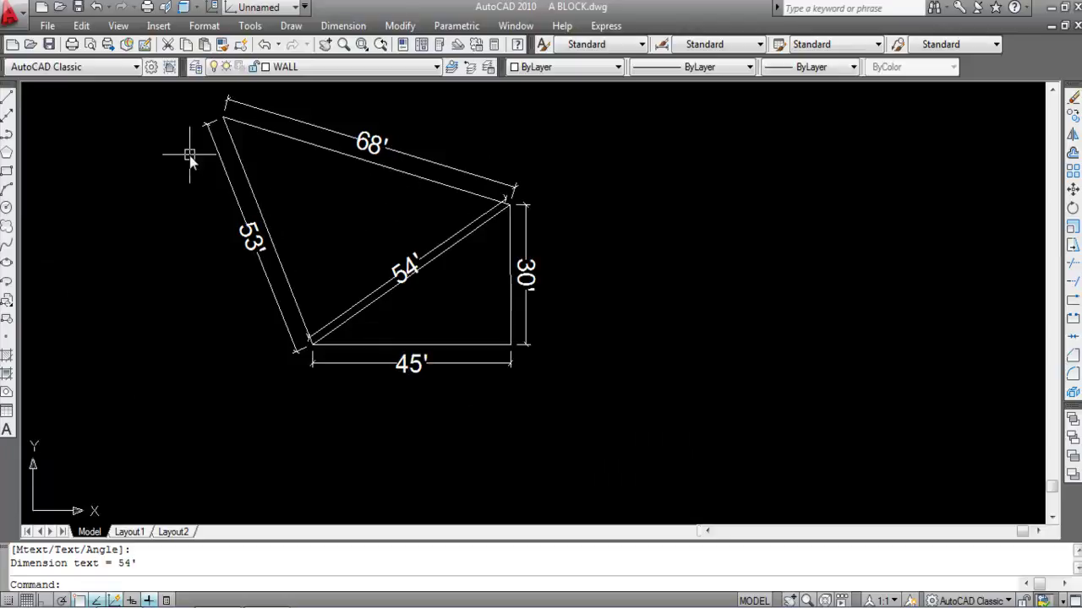
{"action": "scroll", "coordinate": [199, 173], "scroll_direction": "down", "scroll_amount": 3}
{"action": "scroll", "coordinate": [263, 271], "scroll_direction": "down", "scroll_amount": 2}
{"action": "scroll", "coordinate": [430, 318], "scroll_direction": "up", "scroll_amount": 3}
{"action": "scroll", "coordinate": [420, 331], "scroll_direction": "down", "scroll_amount": 2}
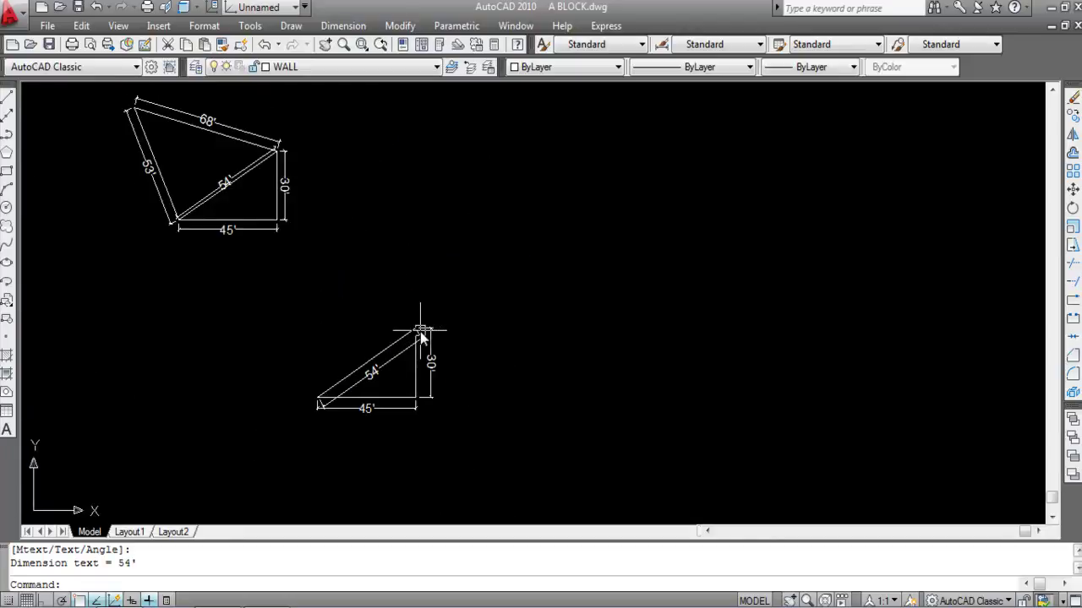
{"action": "scroll", "coordinate": [419, 331], "scroll_direction": "up", "scroll_amount": 2}
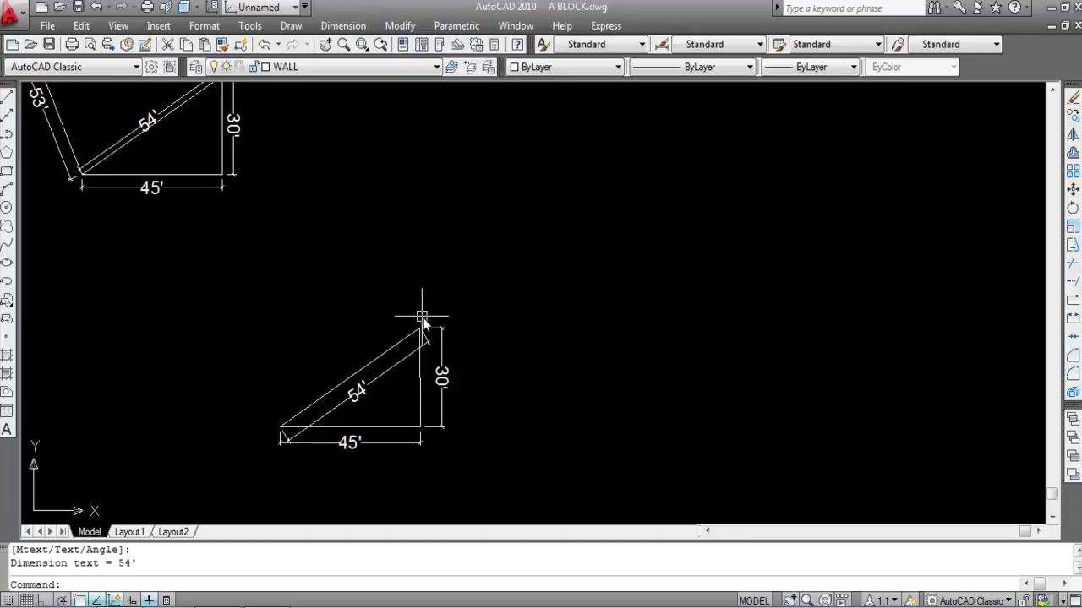
{"action": "scroll", "coordinate": [421, 319], "scroll_direction": "down", "scroll_amount": 2}
{"action": "scroll", "coordinate": [333, 387], "scroll_direction": "up", "scroll_amount": 1}
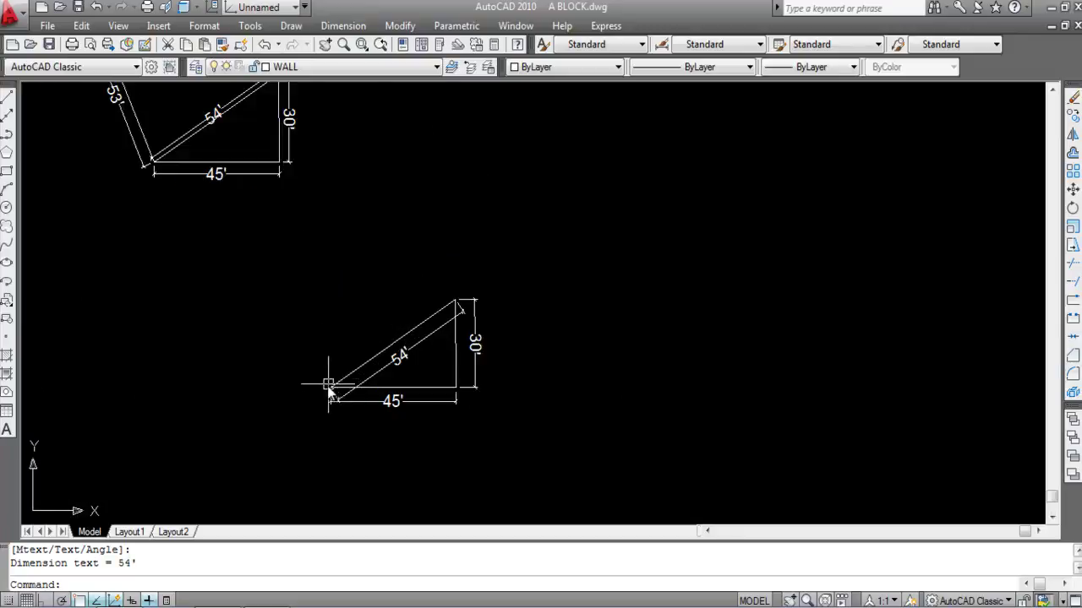
Draw a circle of 68' radius centred on the upper end of the new triangle's right side
{"action": "left_click", "coordinate": [6, 208]}
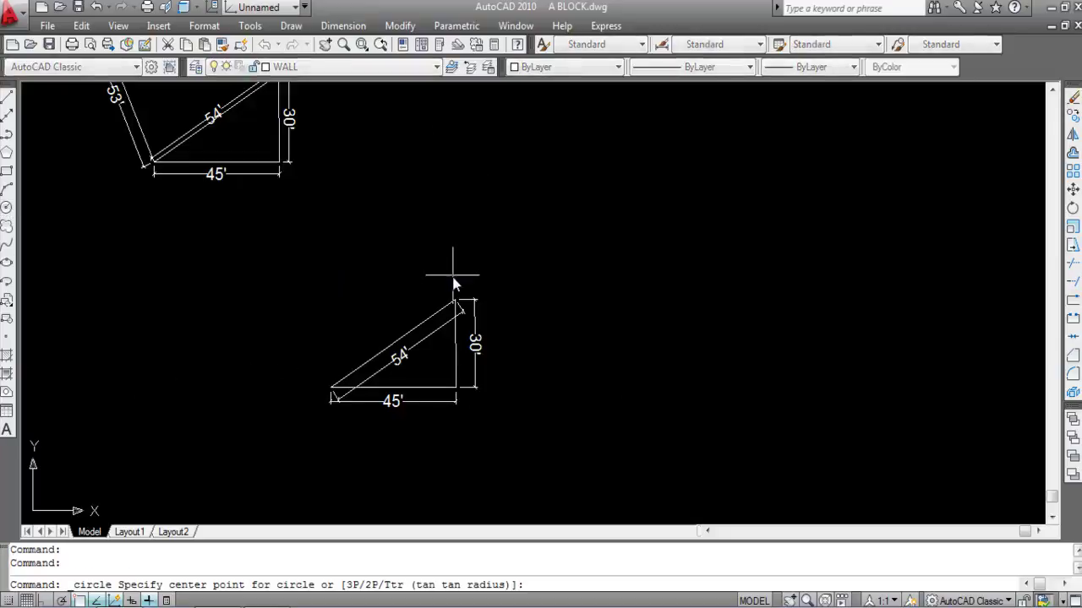
{"action": "scroll", "coordinate": [453, 306], "scroll_direction": "up", "scroll_amount": 2}
{"action": "left_click", "coordinate": [453, 310]}
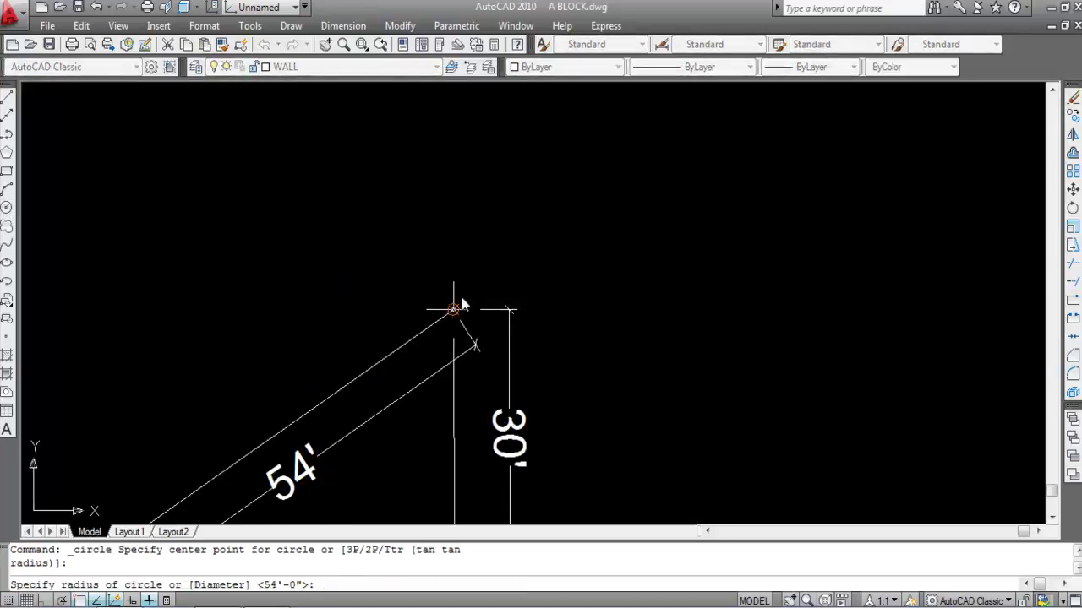
{"action": "scroll", "coordinate": [541, 222], "scroll_direction": "down", "scroll_amount": 7}
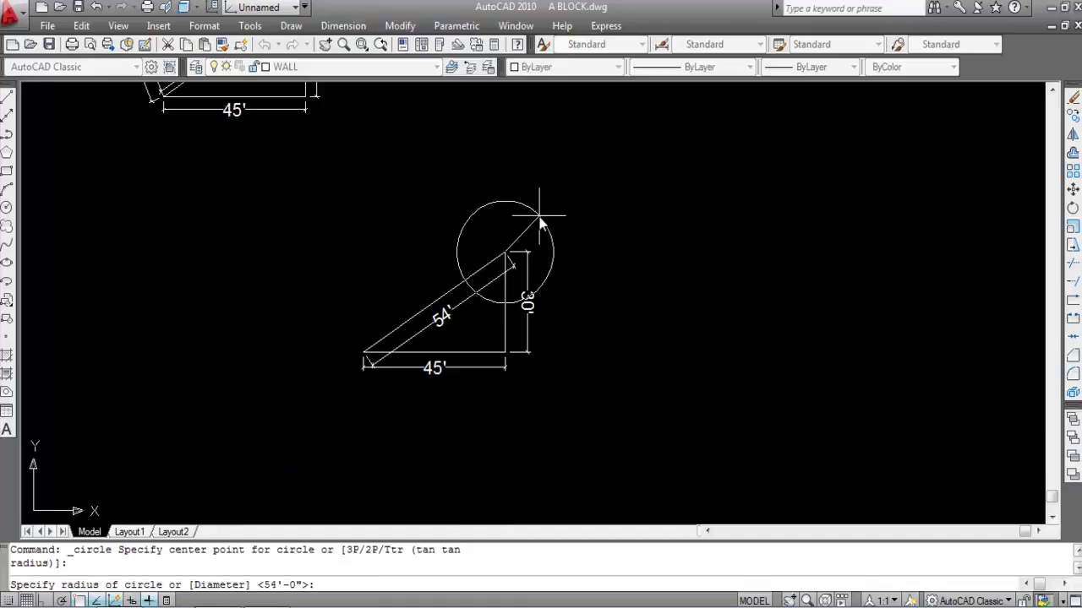
{"action": "scroll", "coordinate": [507, 237], "scroll_direction": "down", "scroll_amount": 2}
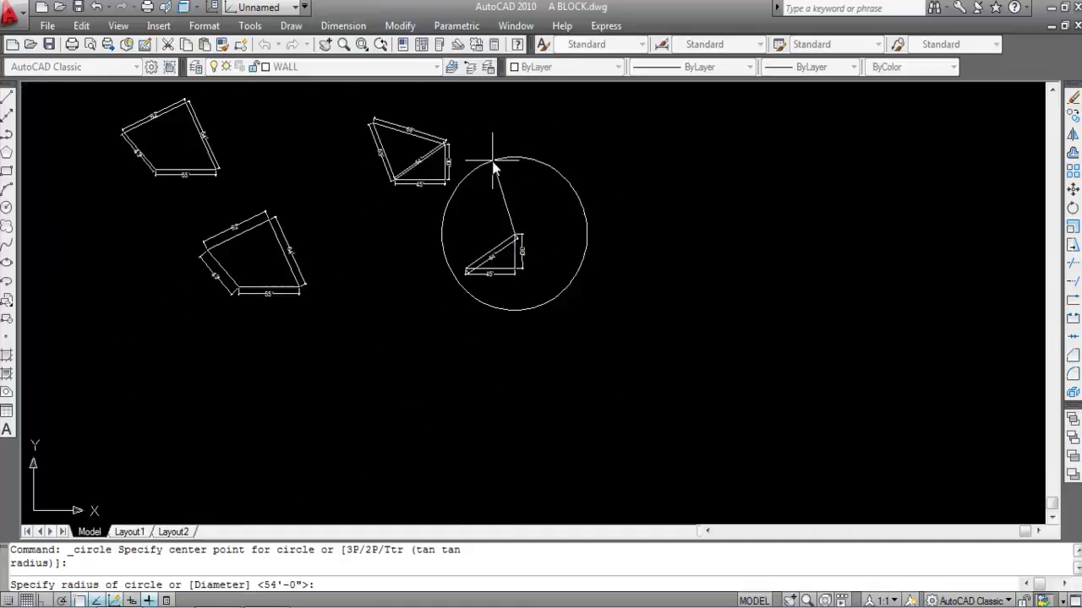
{"action": "scroll", "coordinate": [495, 167], "scroll_direction": "up", "scroll_amount": 2}
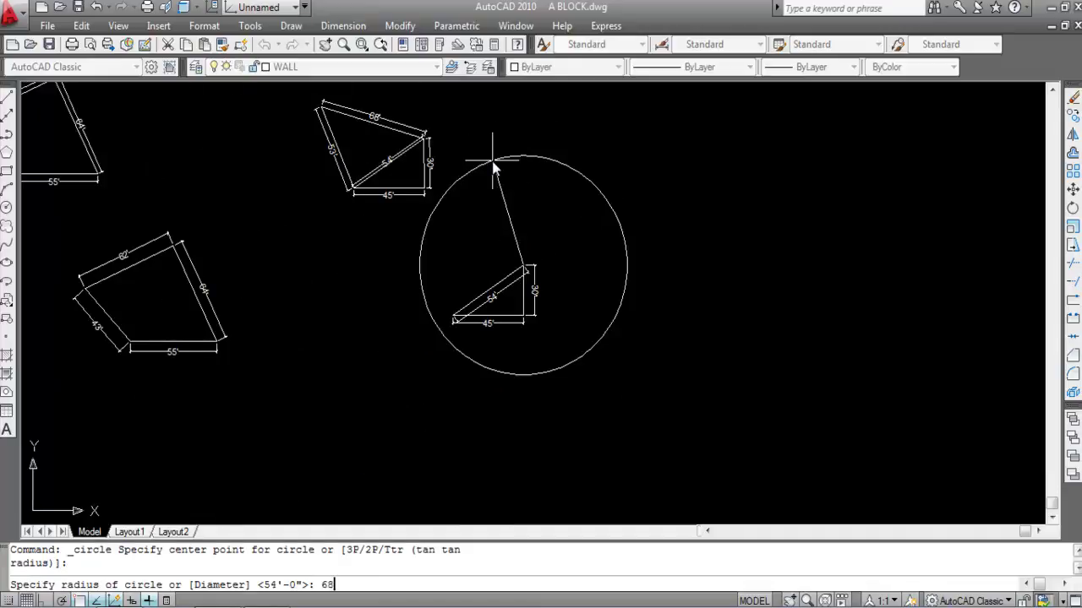
{"action": "key", "text": "Return"}
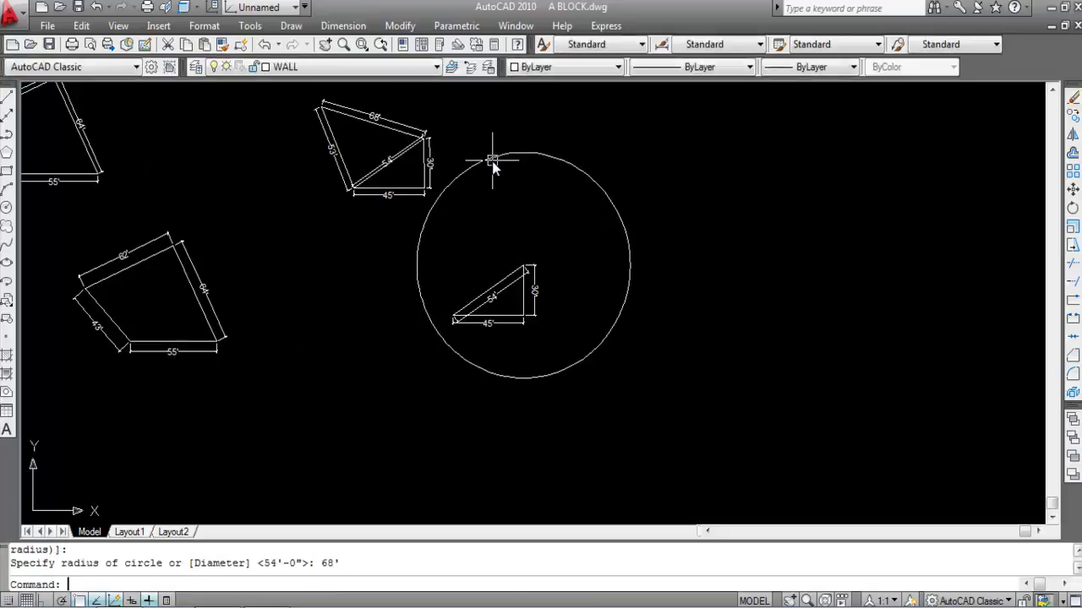
Draw a circle of 53' radius centred on the left end of the new triangle's base
{"action": "key", "text": "Return"}
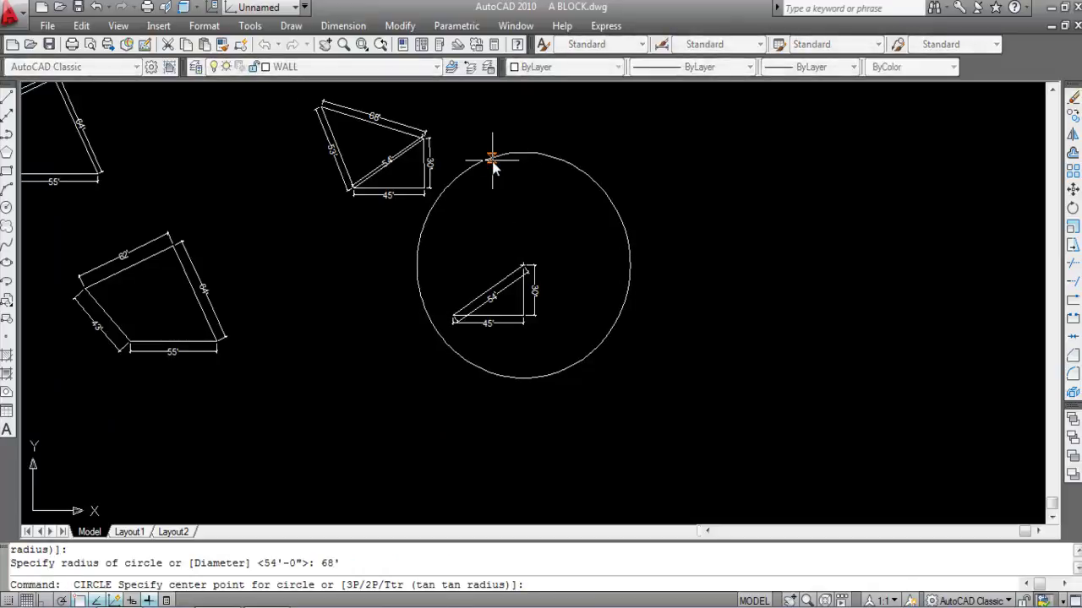
{"action": "scroll", "coordinate": [448, 317], "scroll_direction": "up", "scroll_amount": 5}
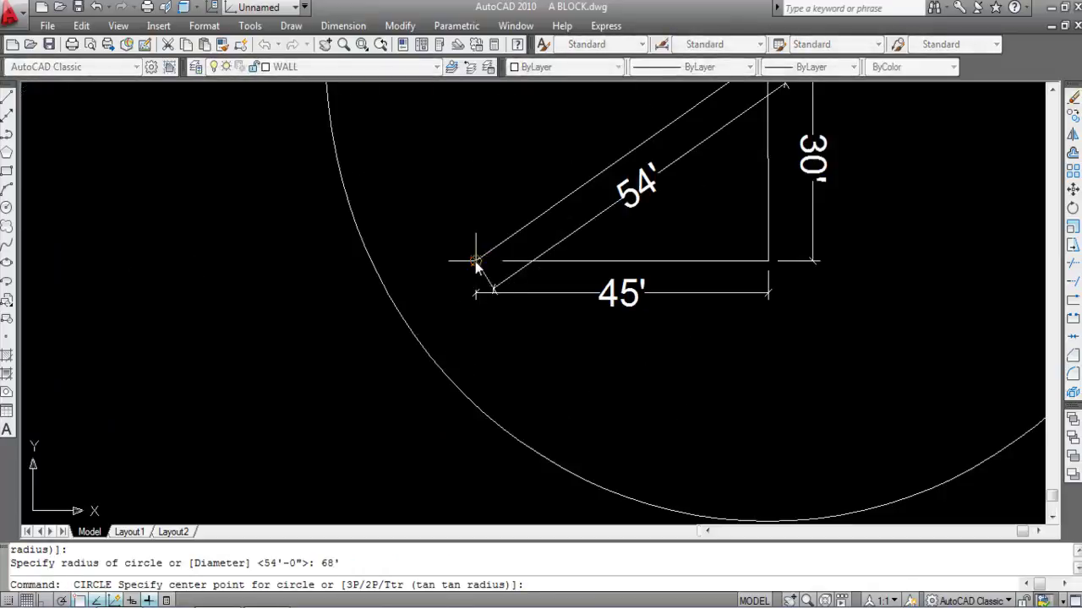
{"action": "left_click", "coordinate": [479, 261]}
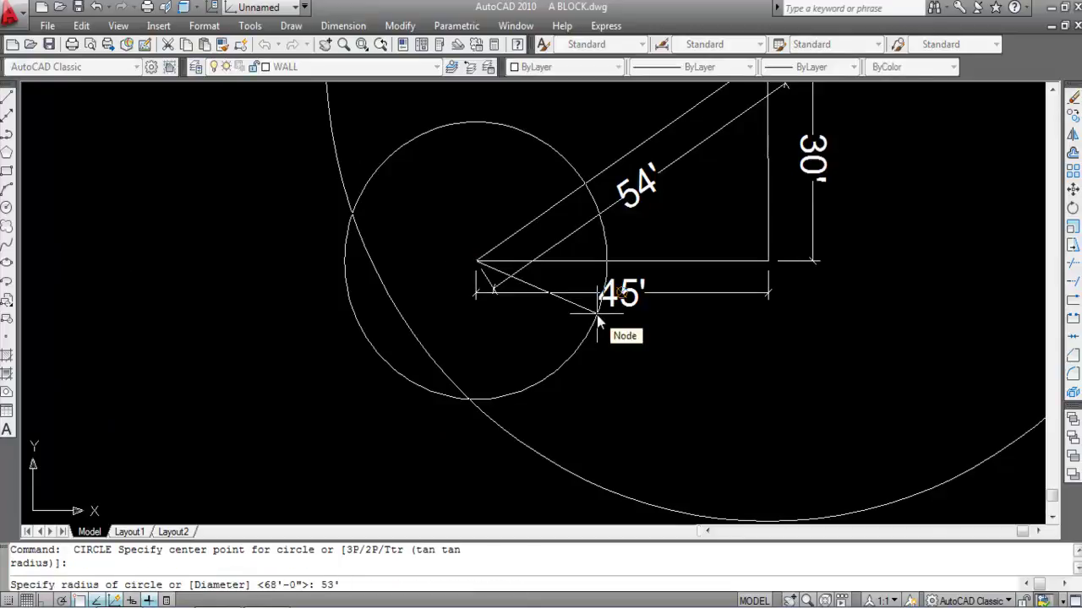
{"action": "type", "text": "53'"}
{"action": "key", "text": "Return"}
{"action": "scroll", "coordinate": [496, 415], "scroll_direction": "down", "scroll_amount": 4}
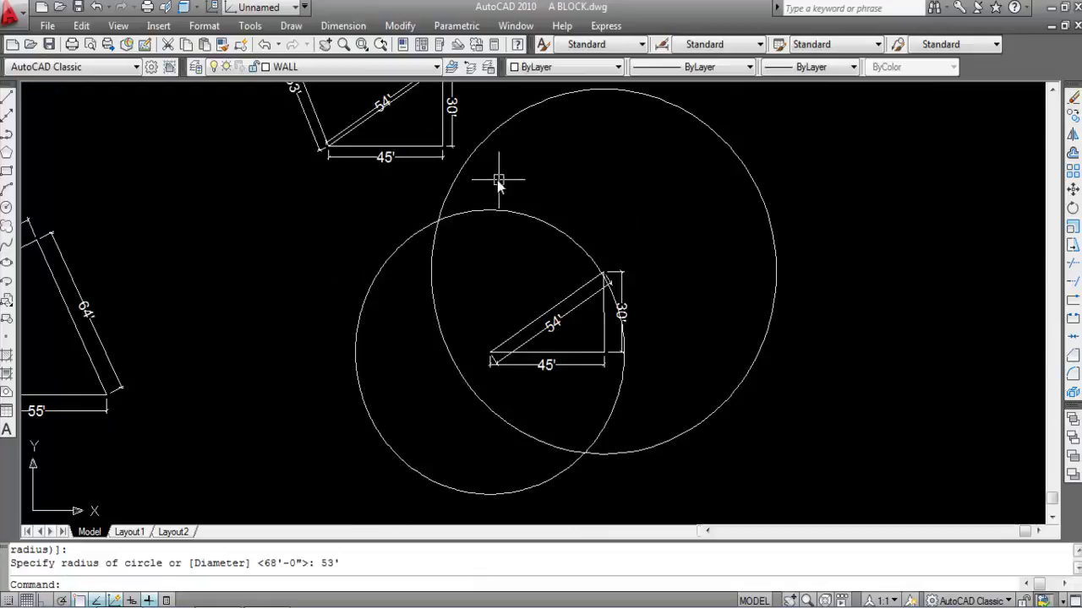
{"action": "scroll", "coordinate": [486, 264], "scroll_direction": "down", "scroll_amount": 2}
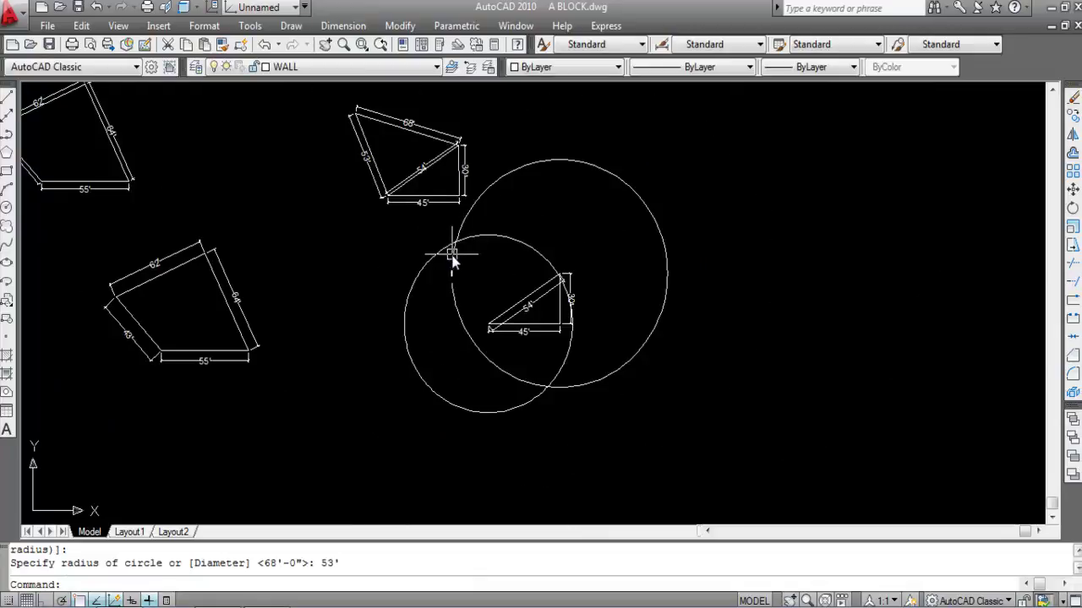
Draw a line from the circles' upper intersection to the upper end of the triangle's right side
{"action": "scroll", "coordinate": [571, 283], "scroll_direction": "up", "scroll_amount": 5}
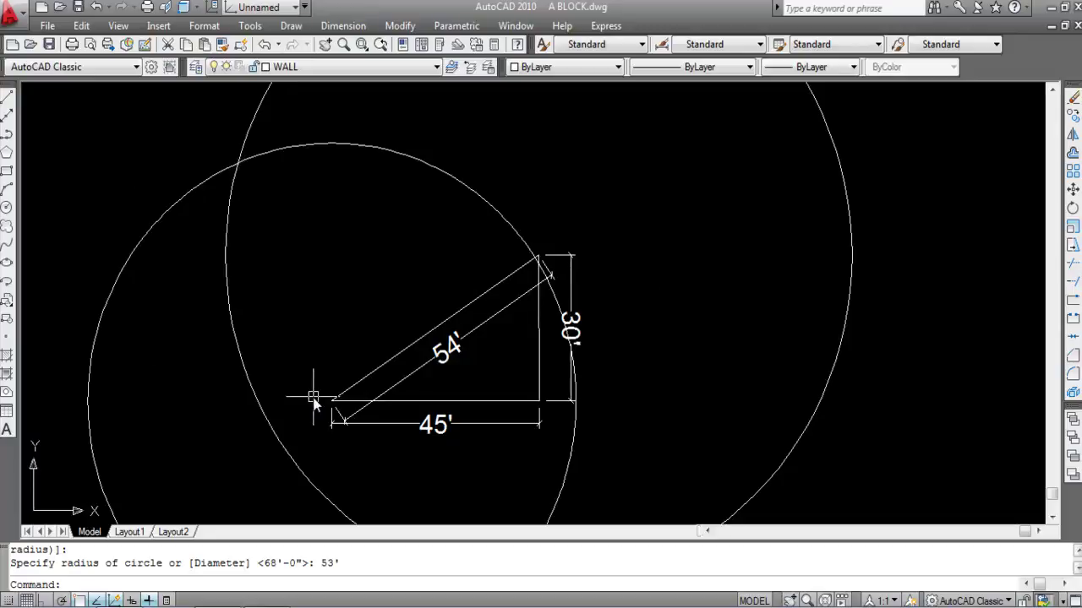
{"action": "key", "text": "Return"}
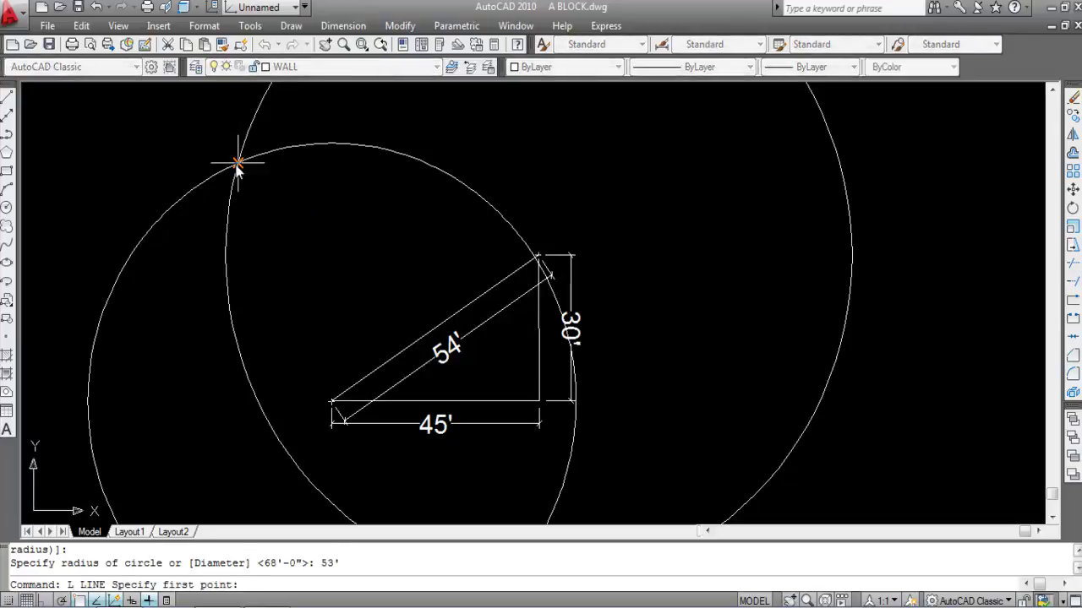
{"action": "left_click", "coordinate": [238, 163]}
{"action": "scroll", "coordinate": [583, 311], "scroll_direction": "up", "scroll_amount": 5}
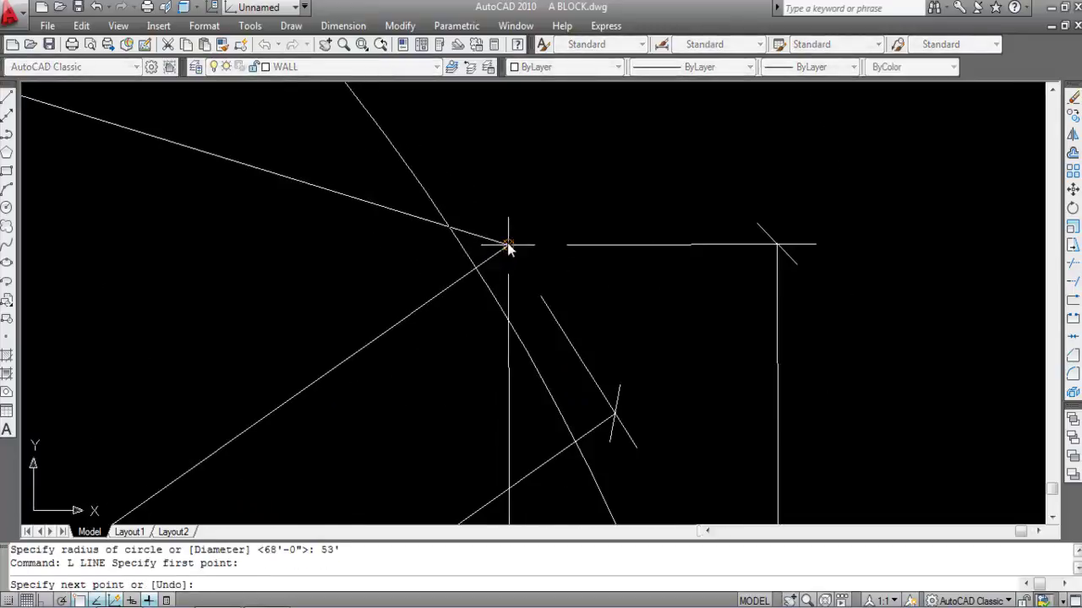
{"action": "left_click", "coordinate": [509, 241]}
{"action": "scroll", "coordinate": [613, 292], "scroll_direction": "down", "scroll_amount": 1}
{"action": "scroll", "coordinate": [614, 292], "scroll_direction": "down", "scroll_amount": 1}
{"action": "key", "text": "Return"}
{"action": "scroll", "coordinate": [614, 292], "scroll_direction": "down", "scroll_amount": 4}
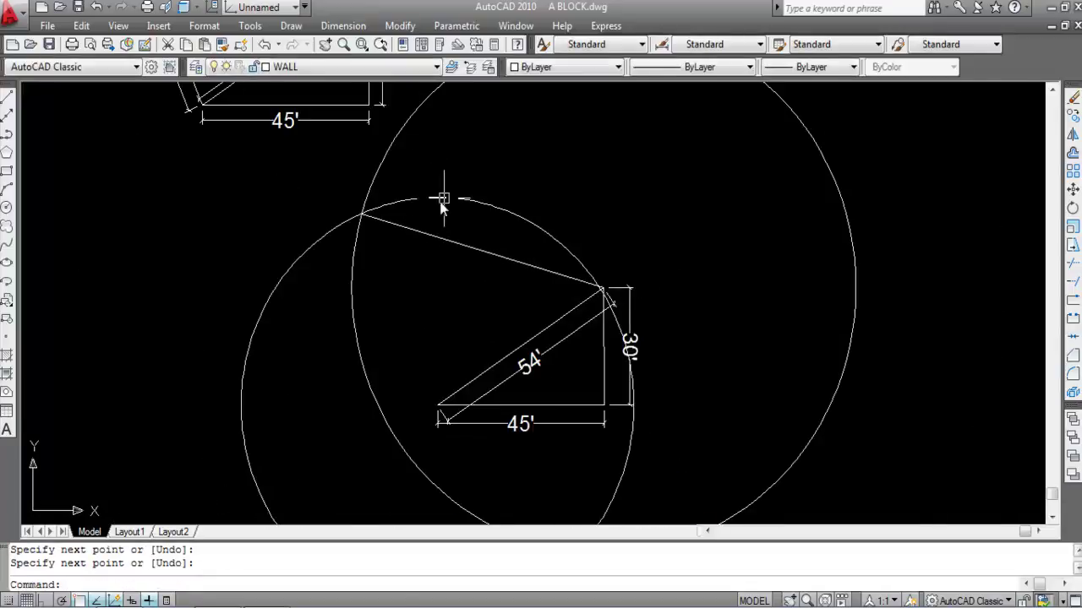
Erase both construction circles around the new triangle
{"action": "left_click", "coordinate": [466, 206]}
{"action": "left_click", "coordinate": [354, 237]}
{"action": "key", "text": "Delete"}
Close the plot with a line from its upper-left corner to the left end of the base
{"action": "type", "text": "L"}
{"action": "key", "text": "Return"}
{"action": "left_click", "coordinate": [362, 215]}
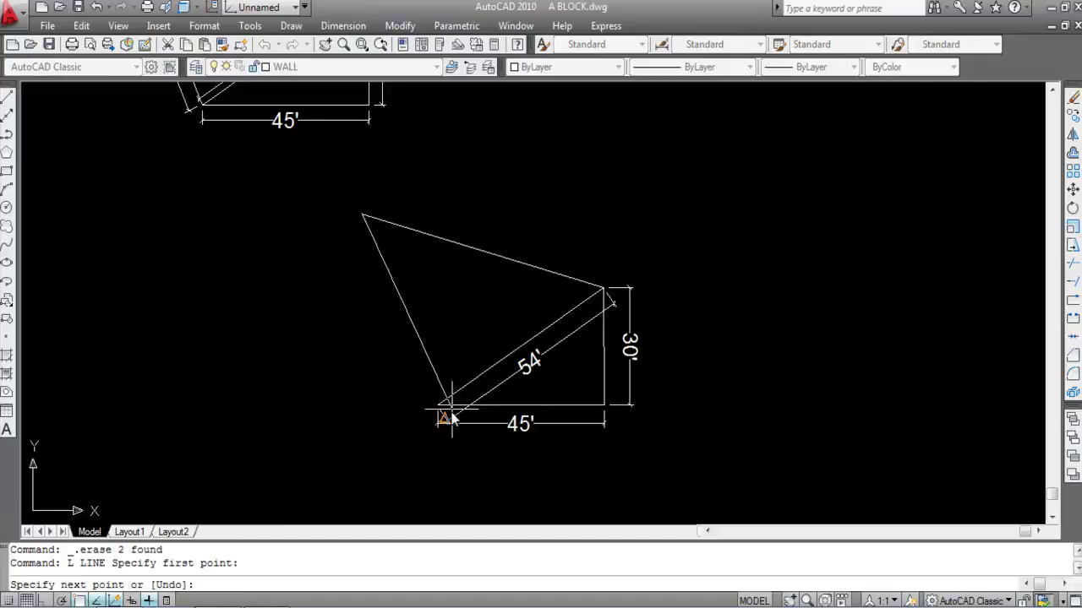
{"action": "scroll", "coordinate": [431, 404], "scroll_direction": "up", "scroll_amount": 5}
{"action": "left_click", "coordinate": [423, 395]}
{"action": "scroll", "coordinate": [439, 423], "scroll_direction": "down", "scroll_amount": 5}
{"action": "key", "text": "Escape"}
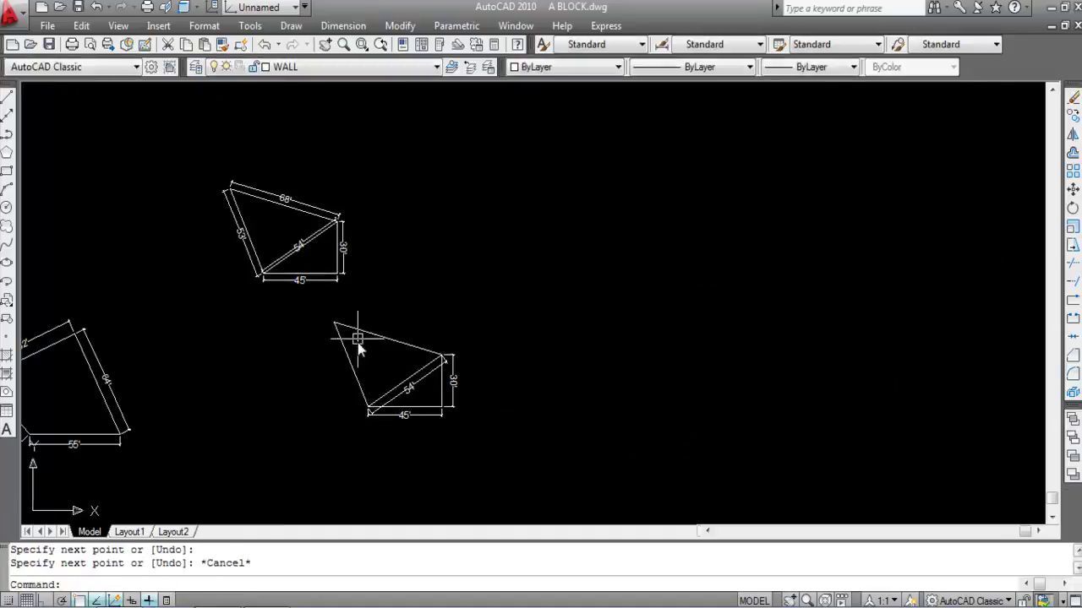
Add an aligned dimension along the outside of the rebuilt plot's sloping top side
{"action": "left_click", "coordinate": [343, 25]}
{"action": "left_click", "coordinate": [353, 89]}
{"action": "key", "text": "Return"}
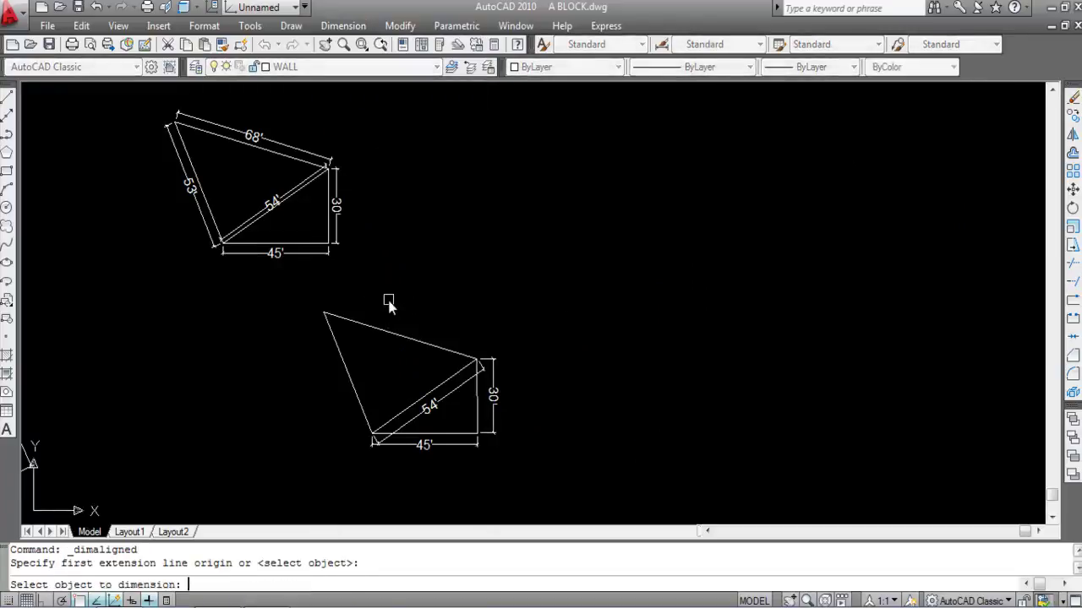
{"action": "left_click", "coordinate": [406, 336]}
{"action": "scroll", "coordinate": [403, 327], "scroll_direction": "up", "scroll_amount": 2}
{"action": "left_click", "coordinate": [404, 328]}
{"action": "scroll", "coordinate": [469, 345], "scroll_direction": "down", "scroll_amount": 3}
Add an aligned dimension along the outside of the rebuilt plot's left side
{"action": "key", "text": "Return"}
{"action": "key", "text": "Return"}
{"action": "left_click", "coordinate": [382, 411]}
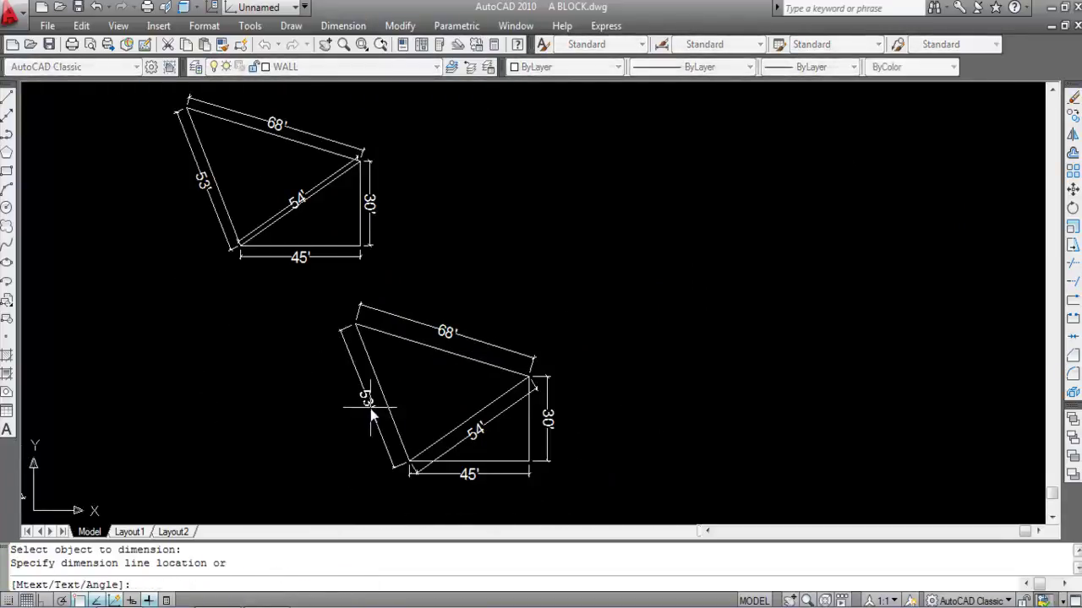
{"action": "left_click", "coordinate": [371, 414]}
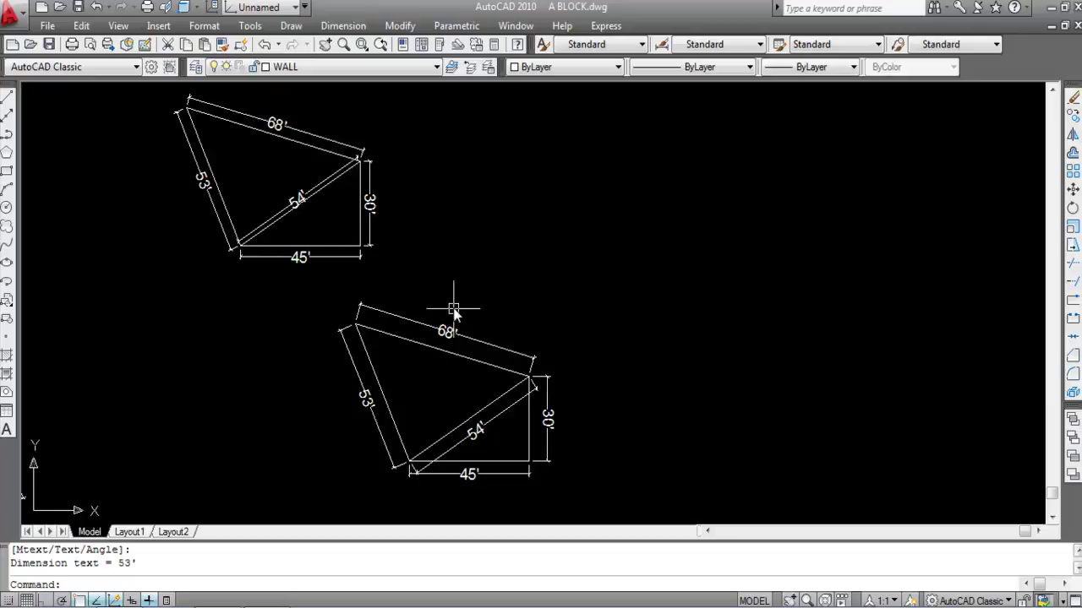
Review all the reference plots and their redrawn copies, comparing side lengths and which ones have a diagonal
{"action": "scroll", "coordinate": [454, 316], "scroll_direction": "down", "scroll_amount": 3}
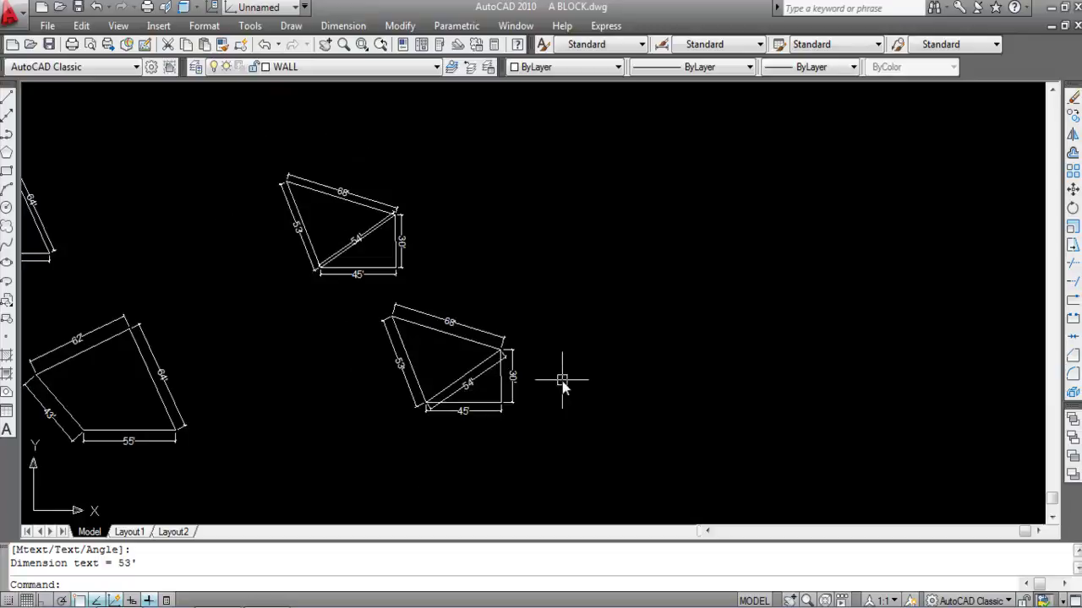
{"action": "scroll", "coordinate": [562, 385], "scroll_direction": "down", "scroll_amount": 2}
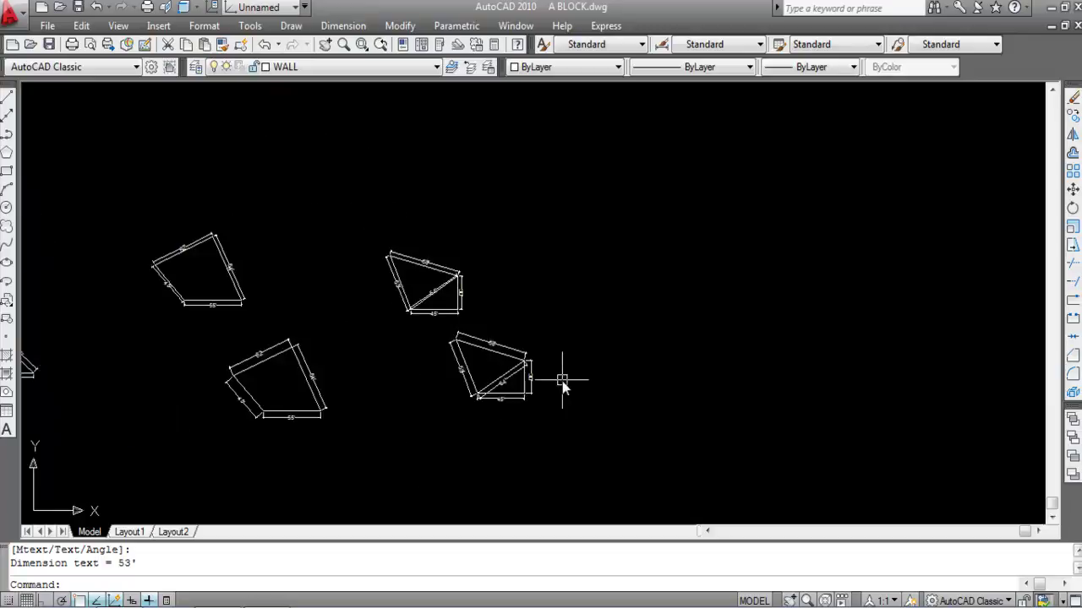
{"action": "scroll", "coordinate": [562, 382], "scroll_direction": "down", "scroll_amount": 2}
{"action": "scroll", "coordinate": [251, 326], "scroll_direction": "up", "scroll_amount": 5}
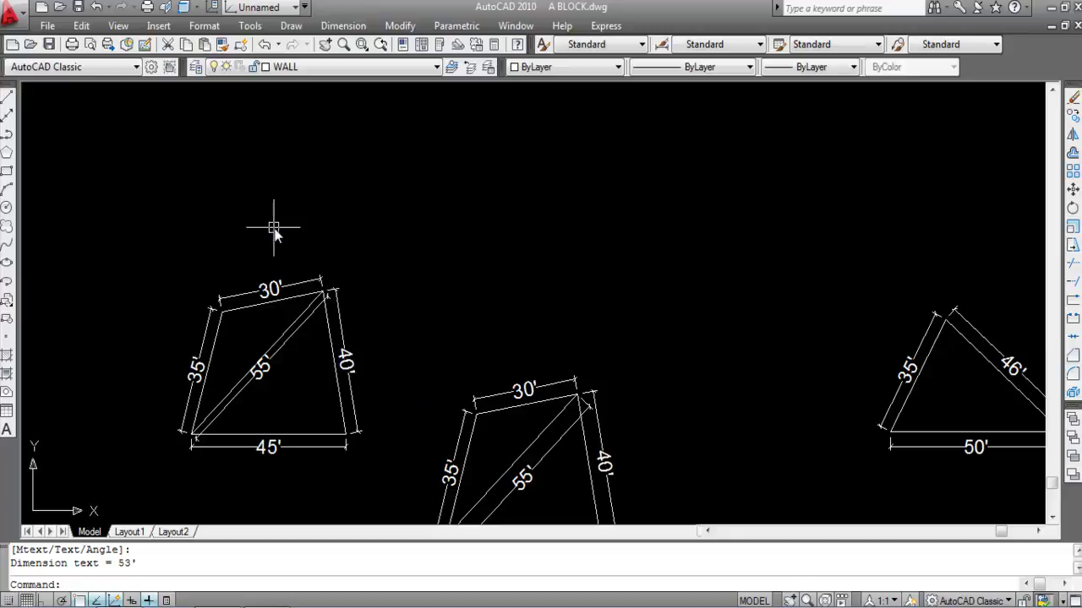
{"action": "scroll", "coordinate": [275, 239], "scroll_direction": "down", "scroll_amount": 4}
{"action": "scroll", "coordinate": [444, 243], "scroll_direction": "down", "scroll_amount": 2}
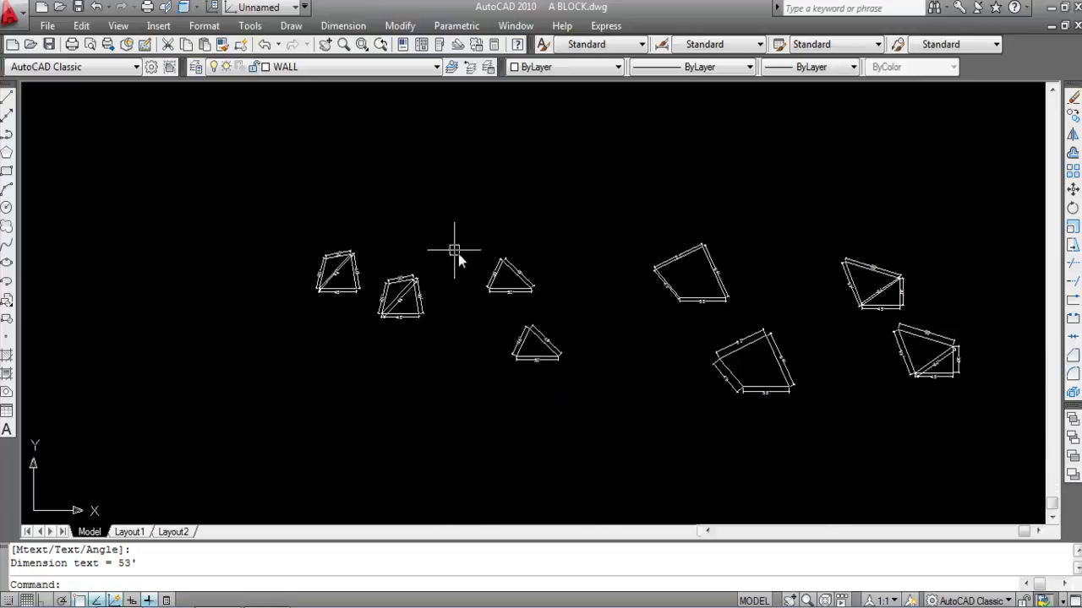
{"action": "scroll", "coordinate": [724, 242], "scroll_direction": "up", "scroll_amount": 6}
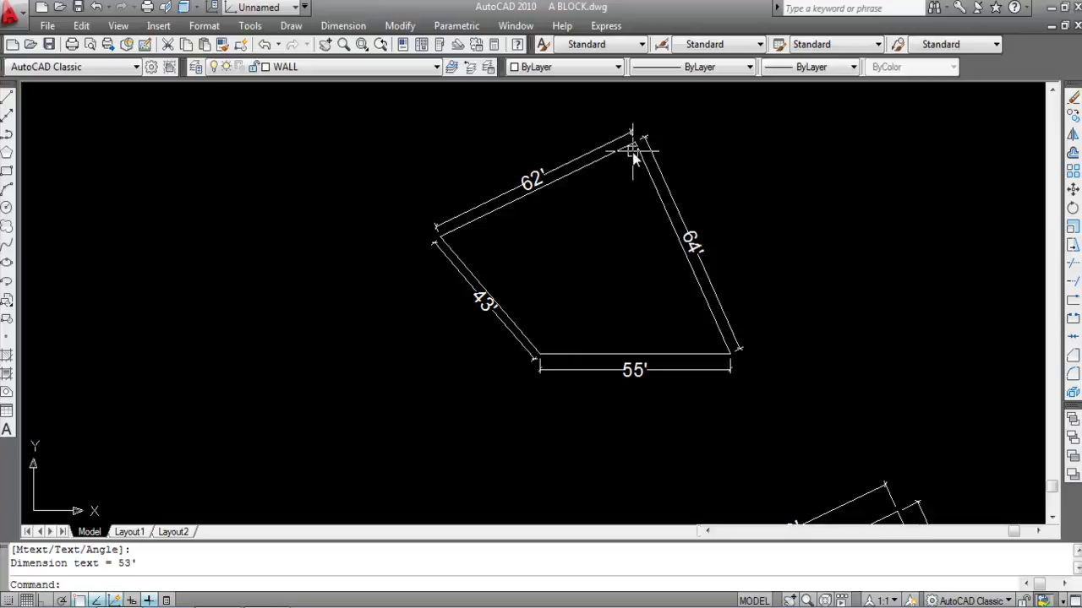
{"action": "mouse_move", "coordinate": [695, 272]}
Save the drawing with all the plots in view
{"action": "scroll", "coordinate": [366, 258], "scroll_direction": "down", "scroll_amount": 6}
{"action": "scroll", "coordinate": [436, 311], "scroll_direction": "down", "scroll_amount": 2}
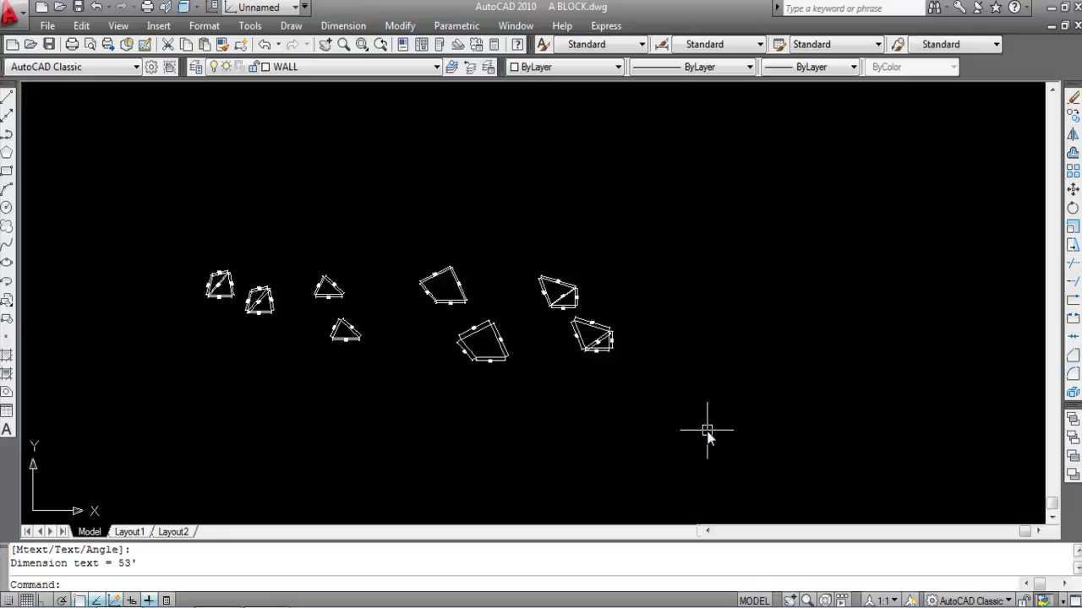
{"action": "key", "text": "ctrl+s"}
Check the rebuilt plot with the 54' diagonal against its reference by previewing a copy over it from the lower-right corner, without placing it
{"action": "scroll", "coordinate": [568, 328], "scroll_direction": "up", "scroll_amount": 3}
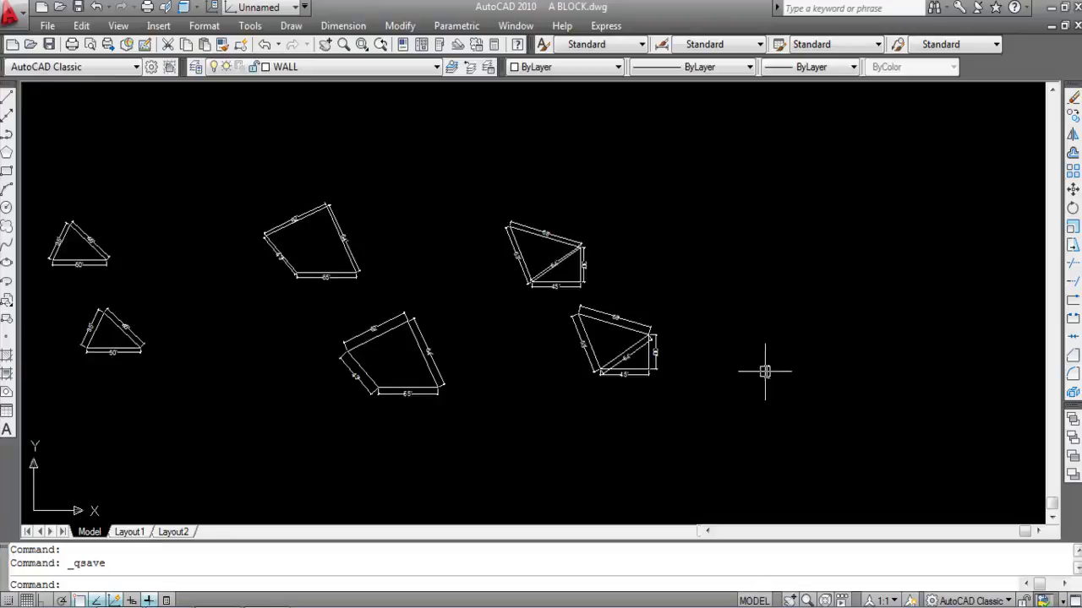
{"action": "scroll", "coordinate": [660, 338], "scroll_direction": "up", "scroll_amount": 3}
{"action": "scroll", "coordinate": [719, 371], "scroll_direction": "down", "scroll_amount": 2}
{"action": "left_click", "coordinate": [738, 448]}
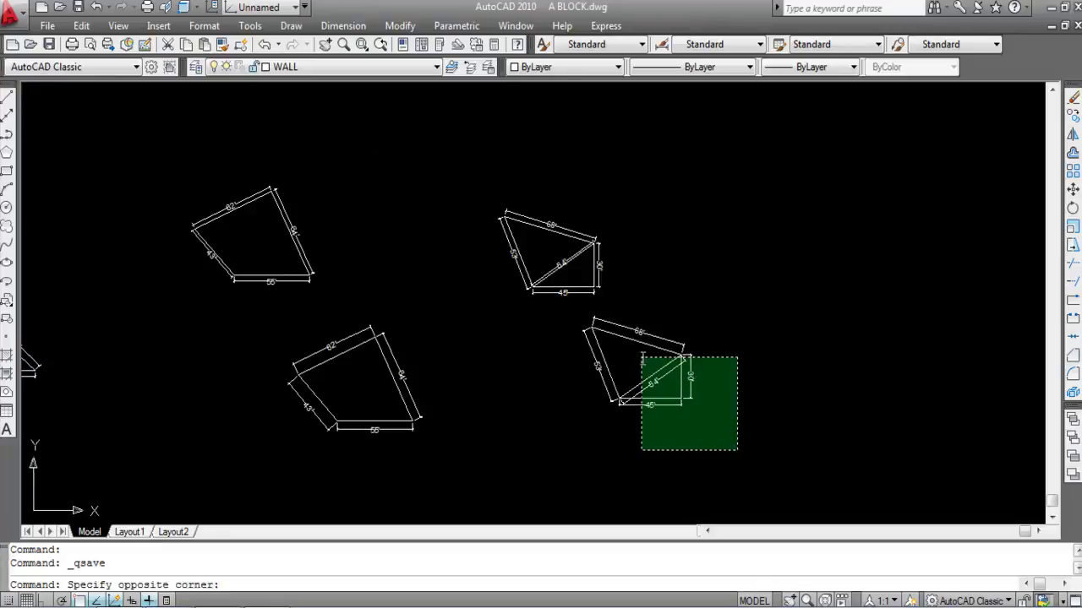
{"action": "left_click", "coordinate": [570, 312]}
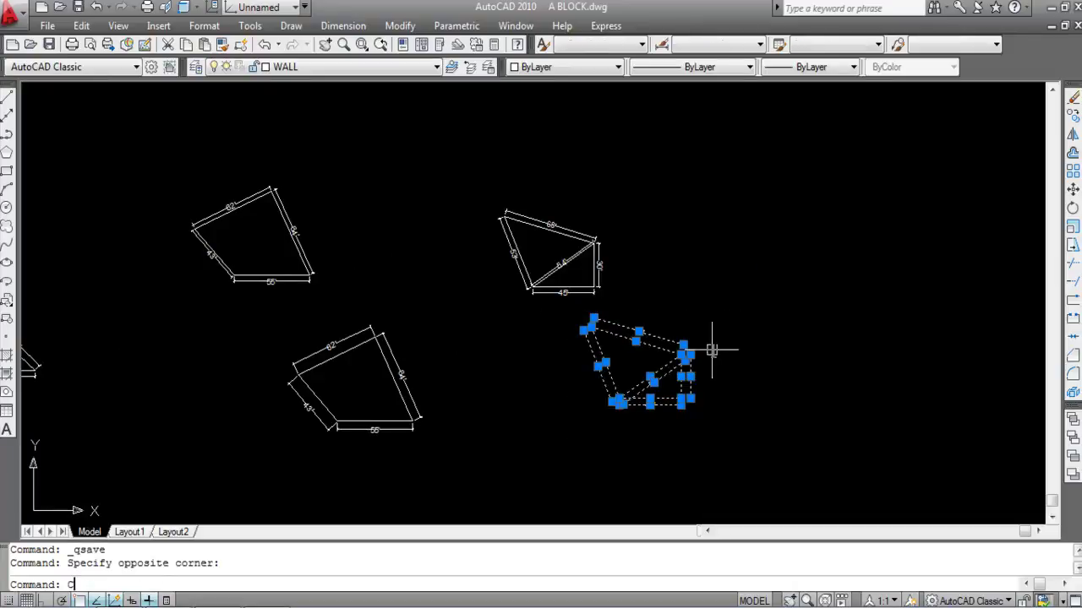
{"action": "key", "text": "Return"}
{"action": "scroll", "coordinate": [686, 384], "scroll_direction": "up", "scroll_amount": 8}
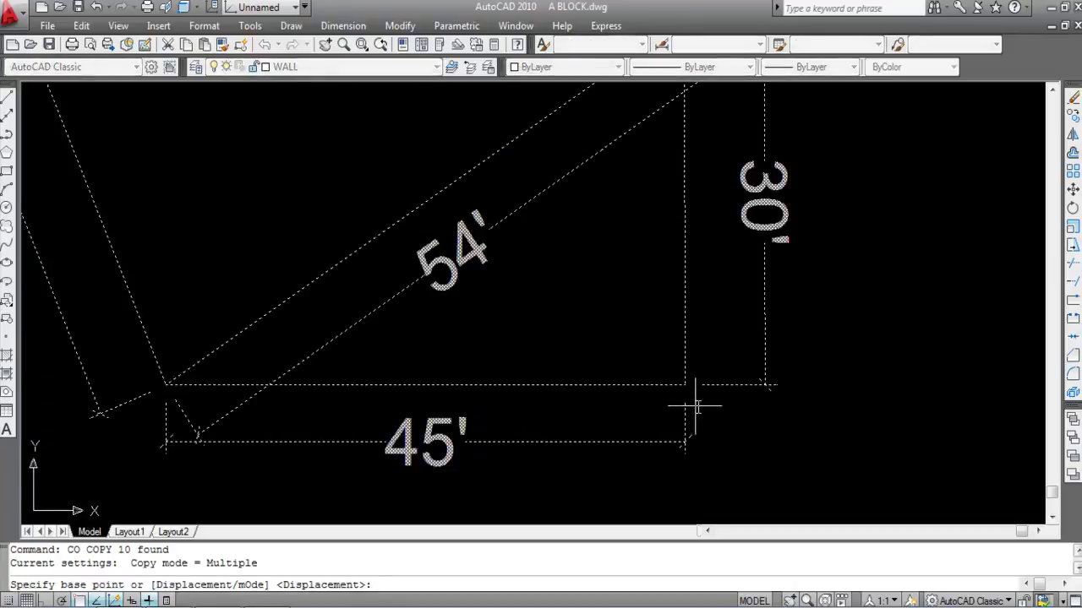
{"action": "left_click", "coordinate": [685, 386]}
{"action": "scroll", "coordinate": [634, 270], "scroll_direction": "up", "scroll_amount": 10}
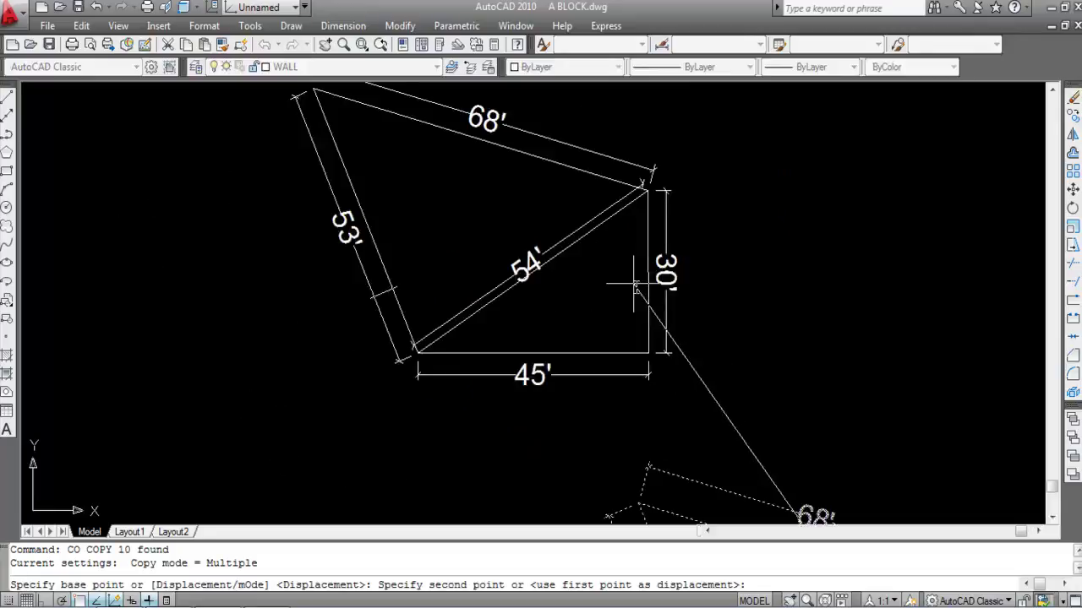
{"action": "scroll", "coordinate": [660, 446], "scroll_direction": "down", "scroll_amount": 5}
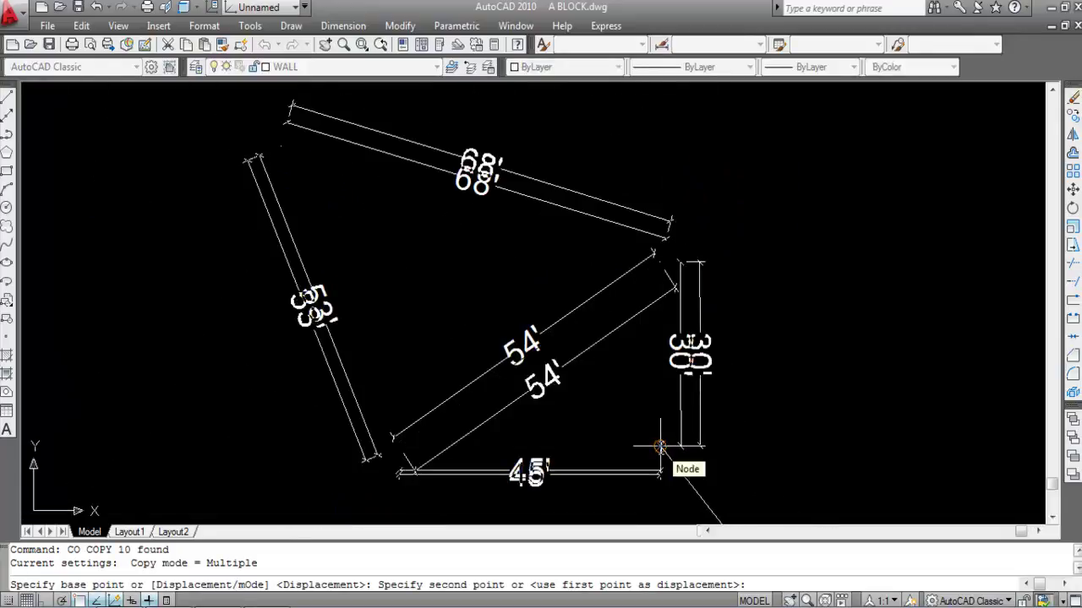
{"action": "key", "text": "Escape"}
Examine the reference plot with 45', 40', 30' and 35' sides, including its 55' diagonal and corner points
{"action": "scroll", "coordinate": [657, 442], "scroll_direction": "down", "scroll_amount": 6}
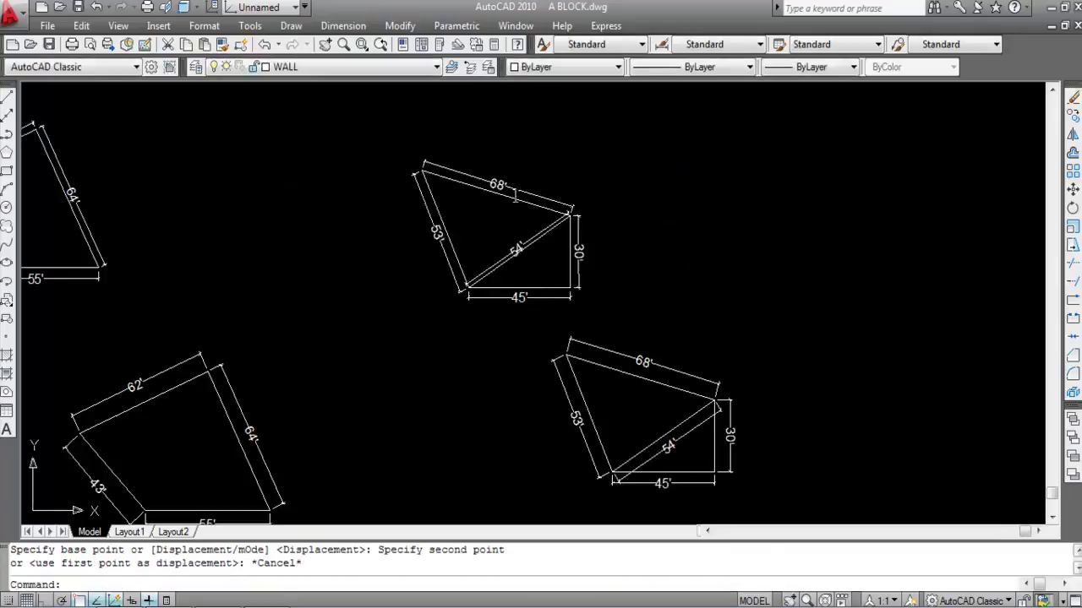
{"action": "scroll", "coordinate": [676, 355], "scroll_direction": "down", "scroll_amount": 3}
{"action": "scroll", "coordinate": [423, 328], "scroll_direction": "up", "scroll_amount": 5}
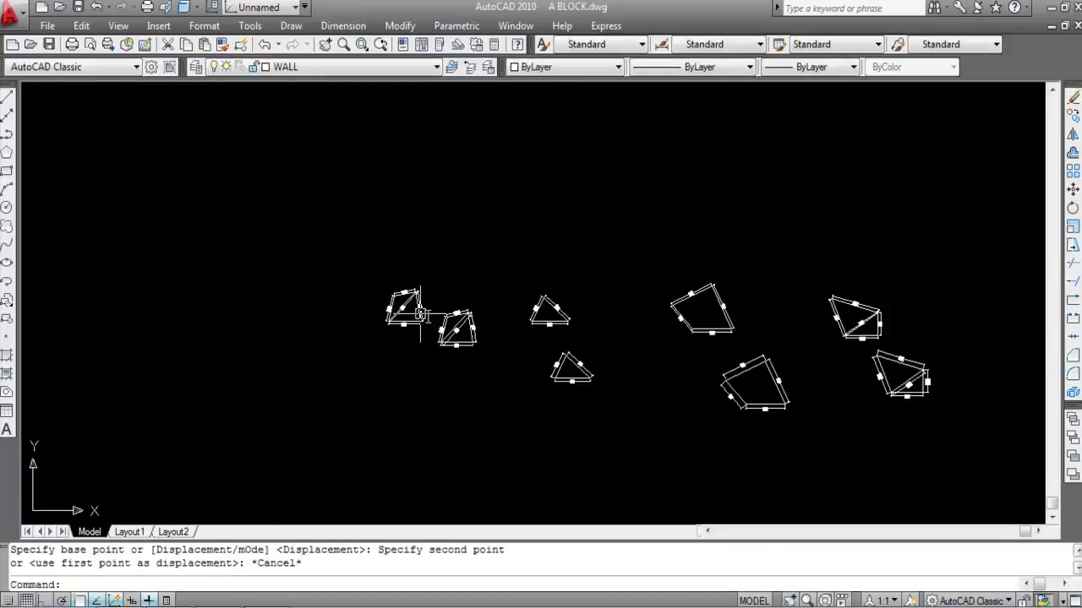
{"action": "scroll", "coordinate": [422, 297], "scroll_direction": "up", "scroll_amount": 5}
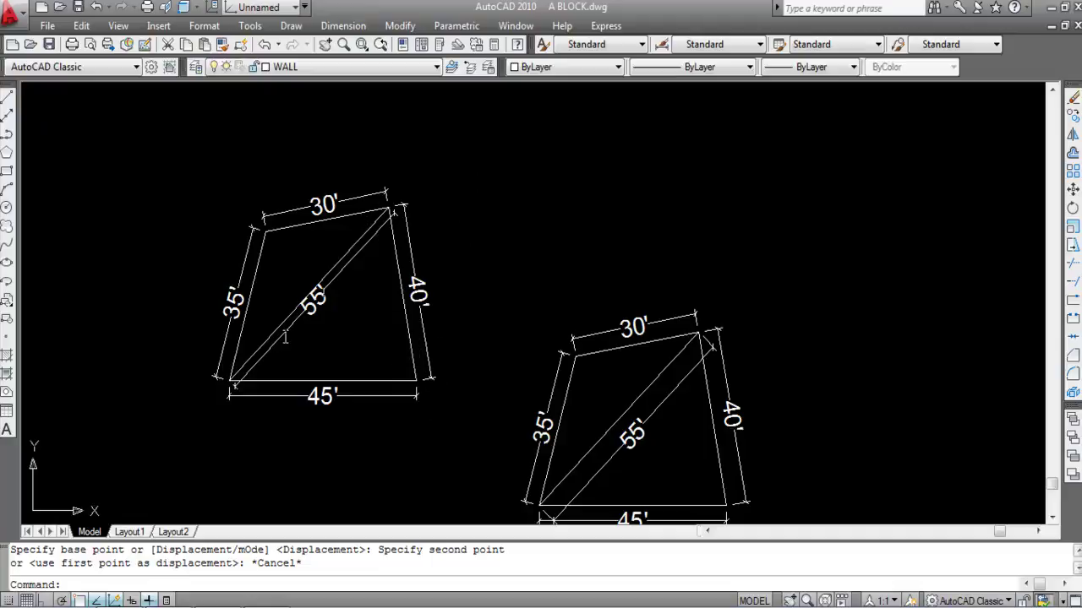
{"action": "scroll", "coordinate": [392, 209], "scroll_direction": "up", "scroll_amount": 4}
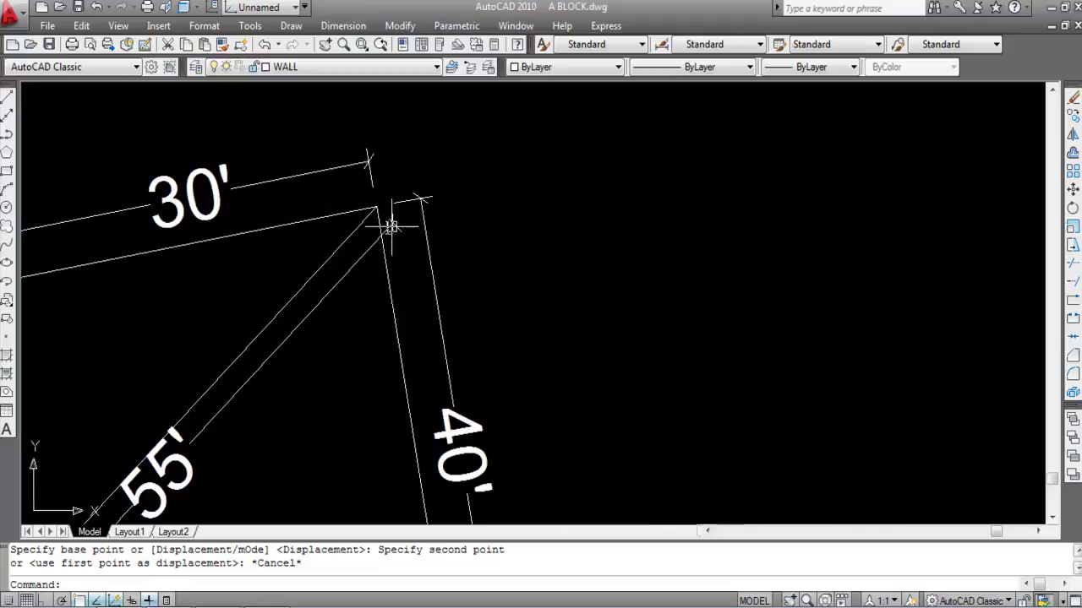
{"action": "scroll", "coordinate": [369, 209], "scroll_direction": "down", "scroll_amount": 4}
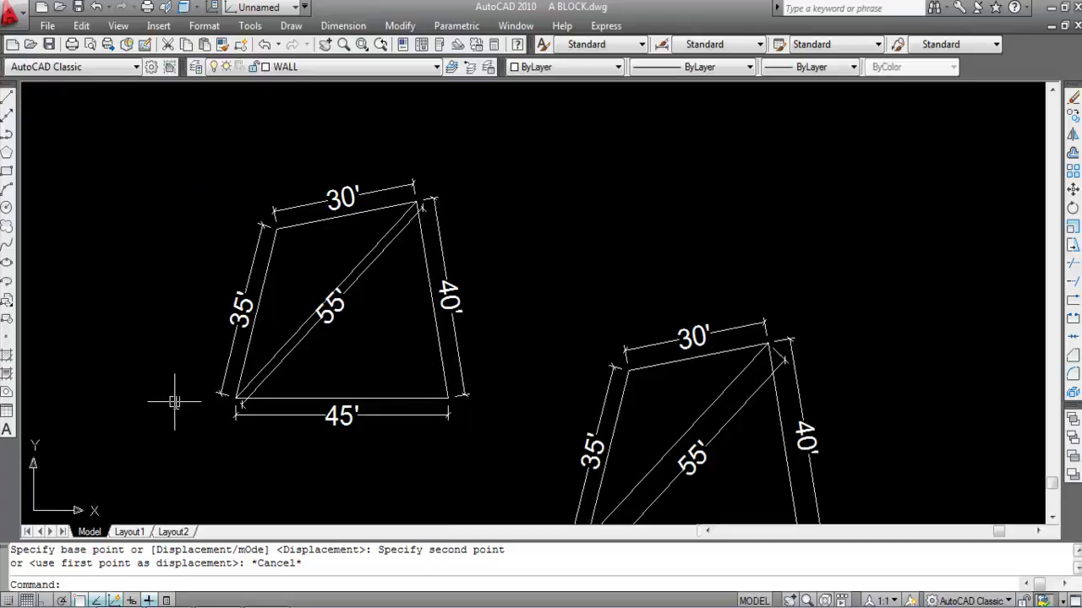
{"action": "scroll", "coordinate": [225, 394], "scroll_direction": "up", "scroll_amount": 2}
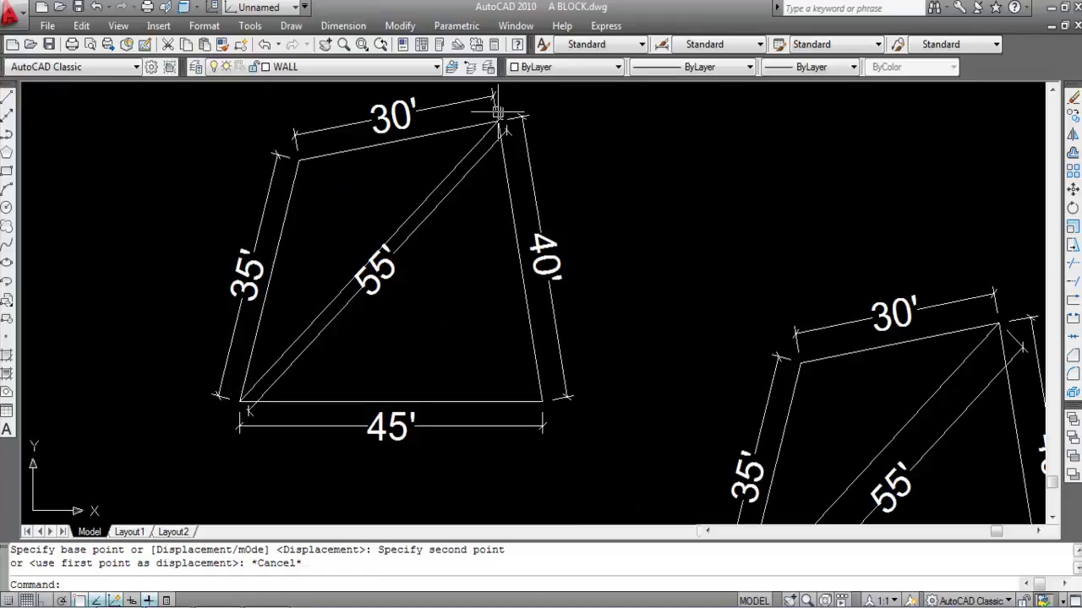
{"action": "scroll", "coordinate": [236, 211], "scroll_direction": "down", "scroll_amount": 2}
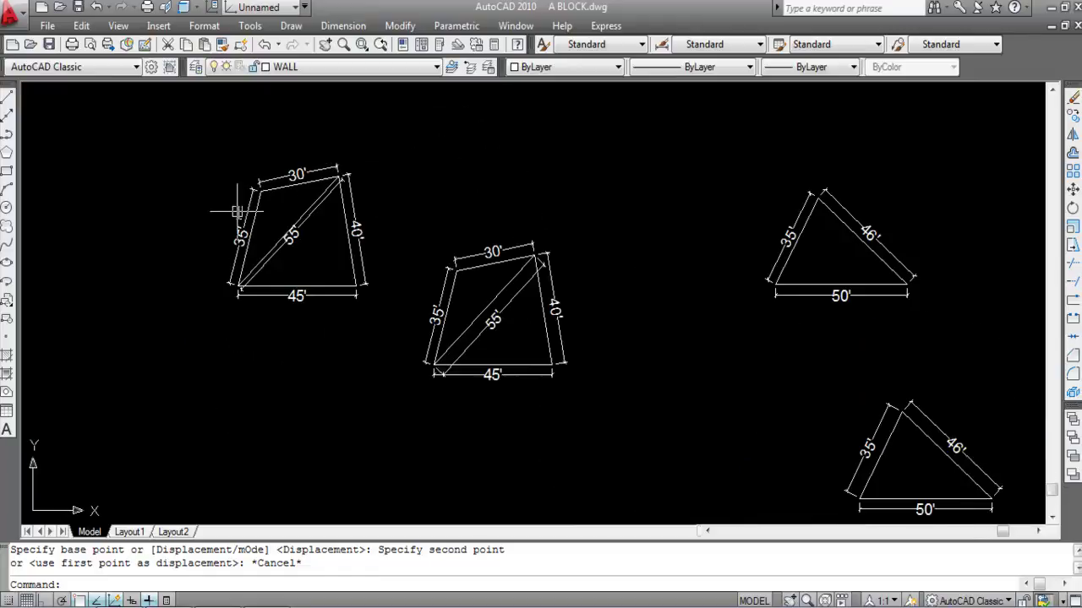
Review the triangular plot, the four-sided plot without a diagonal and the rebuilt plot with the 54' diagonal, comparing their sides and corners
{"action": "scroll", "coordinate": [239, 211], "scroll_direction": "down", "scroll_amount": 1}
{"action": "scroll", "coordinate": [386, 299], "scroll_direction": "down", "scroll_amount": 1}
{"action": "scroll", "coordinate": [572, 351], "scroll_direction": "up", "scroll_amount": 3}
{"action": "scroll", "coordinate": [575, 347], "scroll_direction": "up", "scroll_amount": 1}
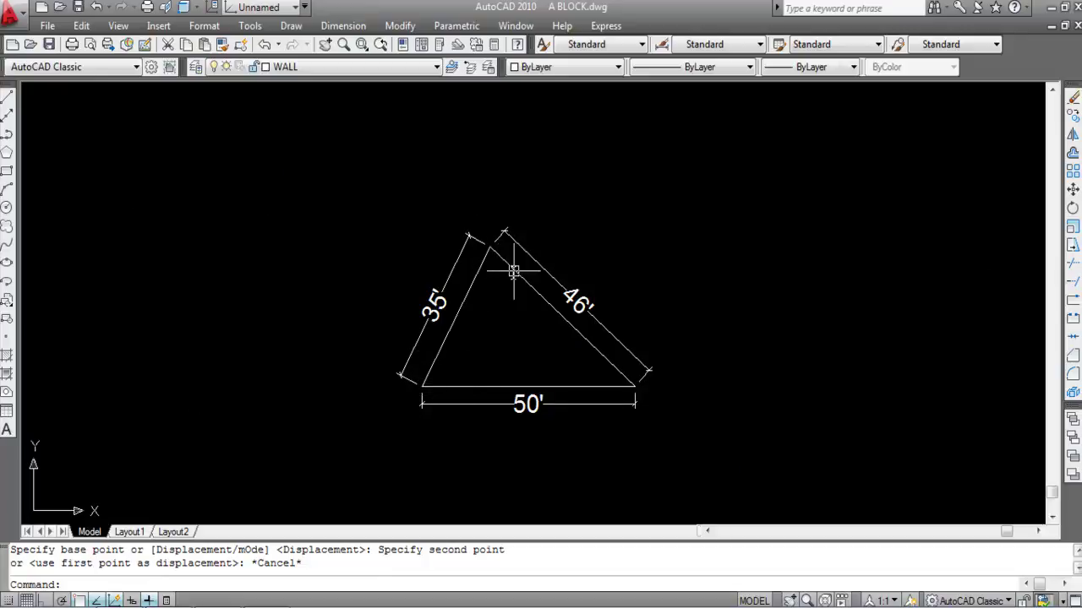
{"action": "scroll", "coordinate": [380, 253], "scroll_direction": "down", "scroll_amount": 5}
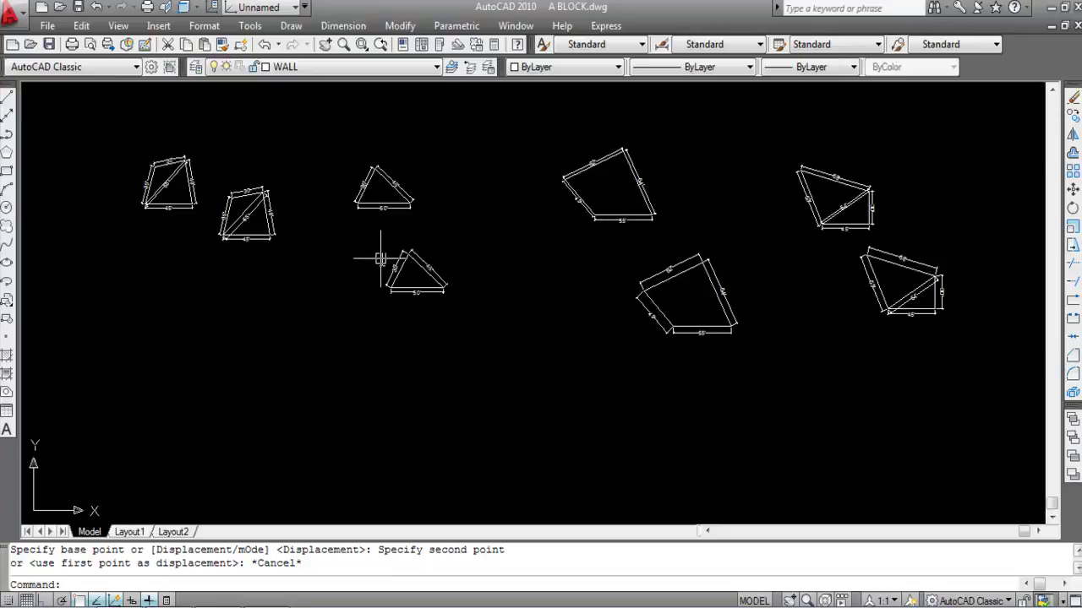
{"action": "scroll", "coordinate": [744, 286], "scroll_direction": "up", "scroll_amount": 5}
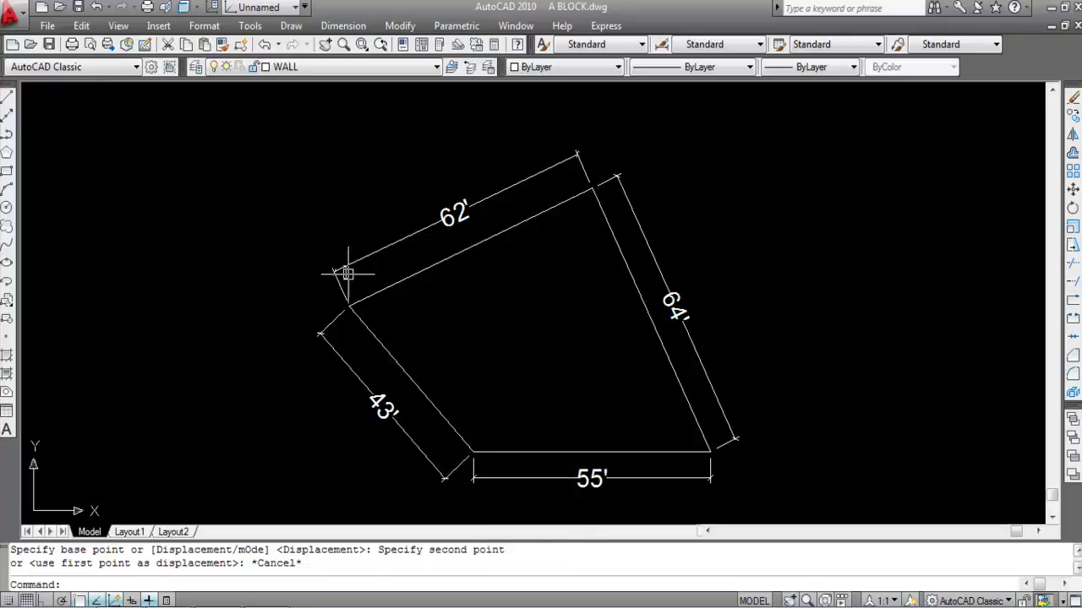
{"action": "scroll", "coordinate": [334, 262], "scroll_direction": "down", "scroll_amount": 2}
{"action": "scroll", "coordinate": [334, 262], "scroll_direction": "down", "scroll_amount": 3}
{"action": "scroll", "coordinate": [397, 296], "scroll_direction": "down", "scroll_amount": 2}
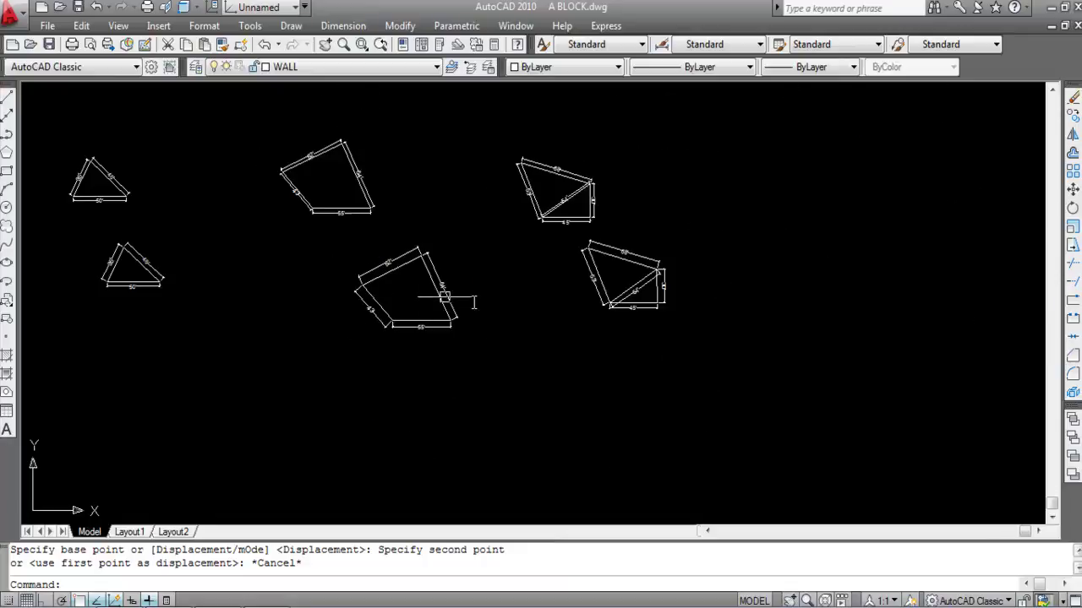
{"action": "scroll", "coordinate": [689, 300], "scroll_direction": "up", "scroll_amount": 4}
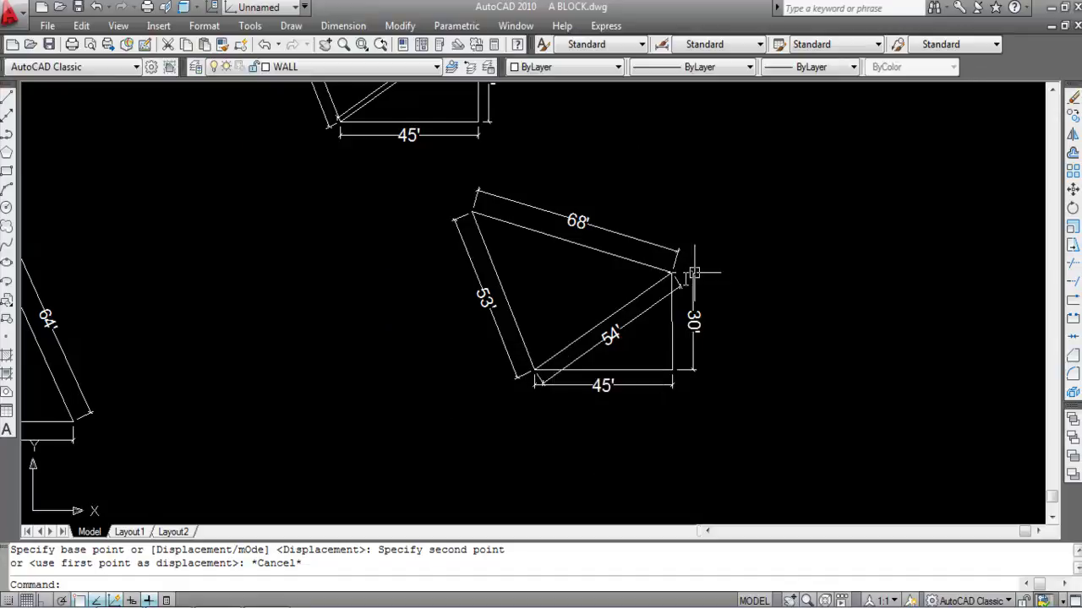
{"action": "scroll", "coordinate": [652, 270], "scroll_direction": "up", "scroll_amount": 2}
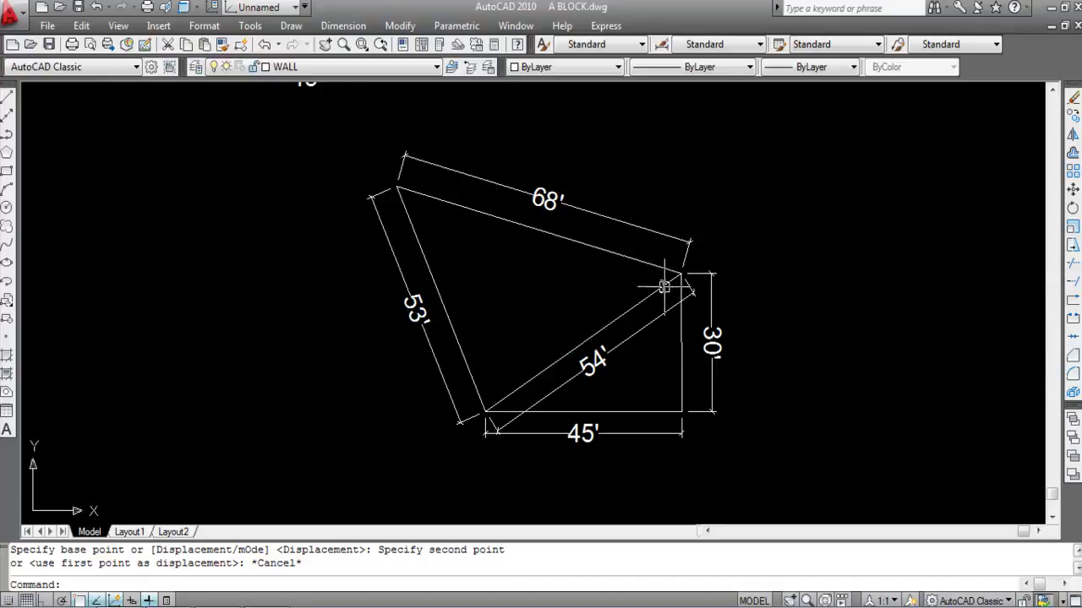
{"action": "scroll", "coordinate": [698, 316], "scroll_direction": "down", "scroll_amount": 3}
{"action": "scroll", "coordinate": [729, 384], "scroll_direction": "down", "scroll_amount": 3}
{"action": "scroll", "coordinate": [809, 382], "scroll_direction": "down", "scroll_amount": 2}
{"action": "key", "text": "ctrl+a"}
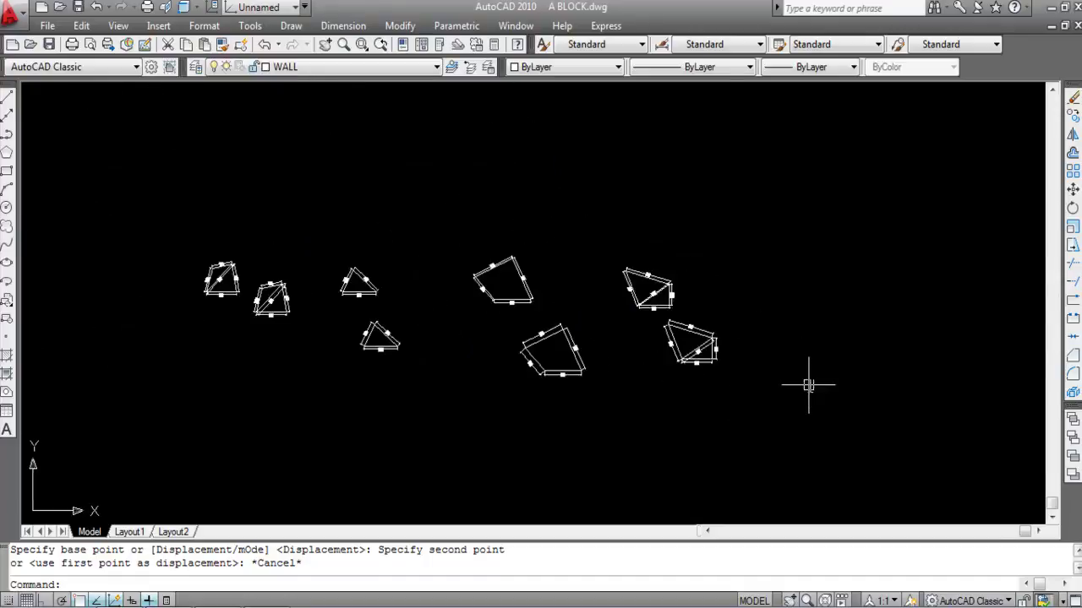